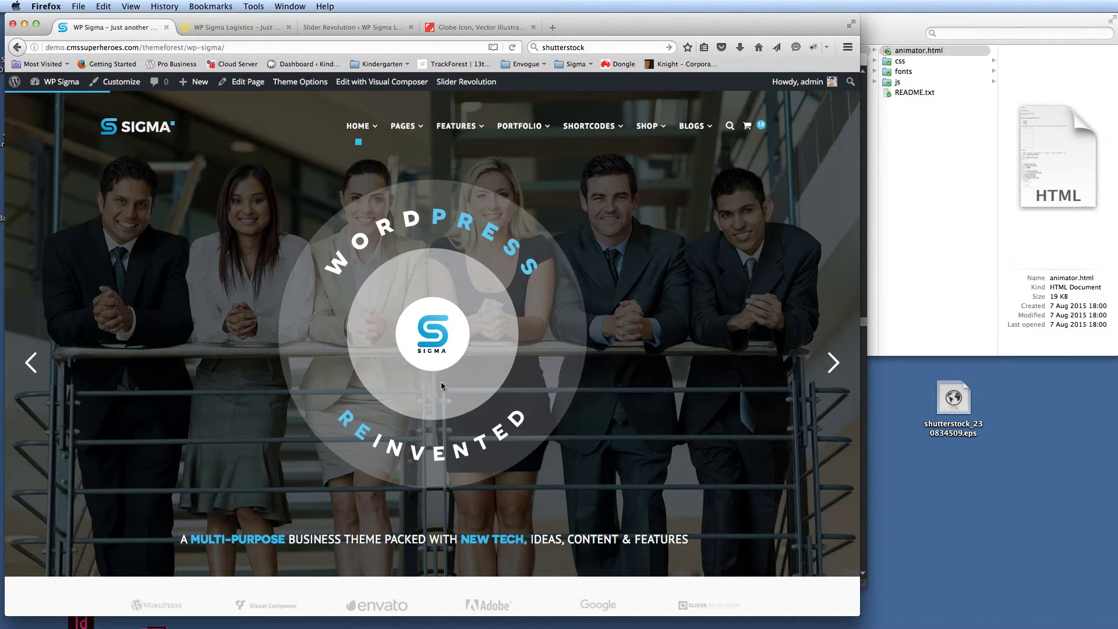
Reload the WP Sigma demo page and switch to the WP Sigma Logistics demo tab.
{"action": "key", "text": "super+l"}
{"action": "key", "text": "Return"}
{"action": "left_click", "coordinate": [229, 25]}
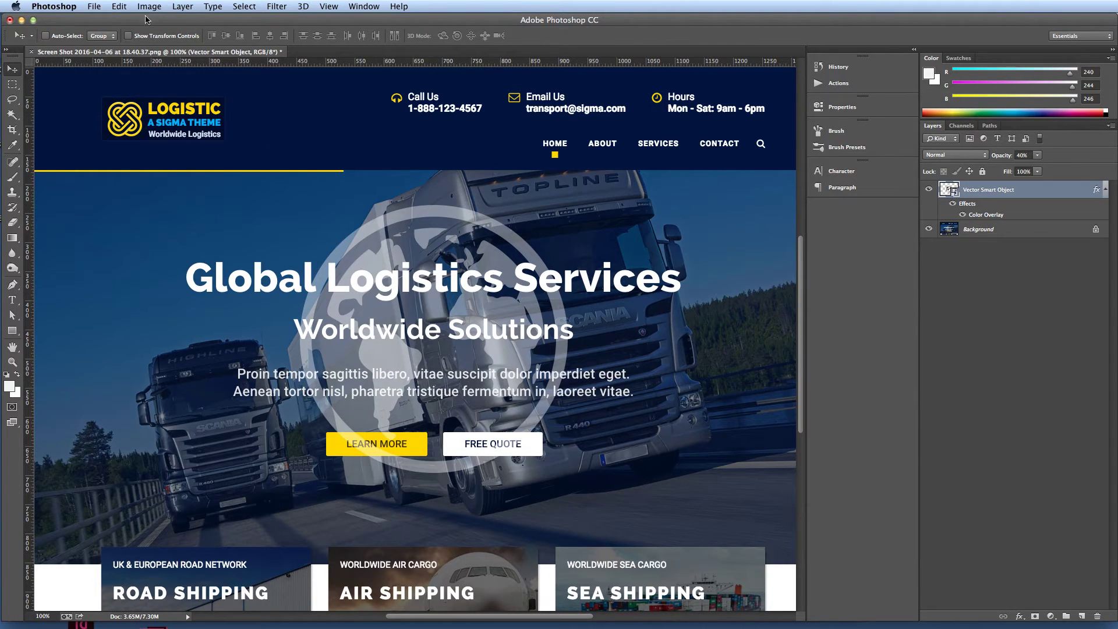
Hide the Photoshop mock-up, then view and close the Shutterstock globe icon page.
{"action": "left_click", "coordinate": [21, 21]}
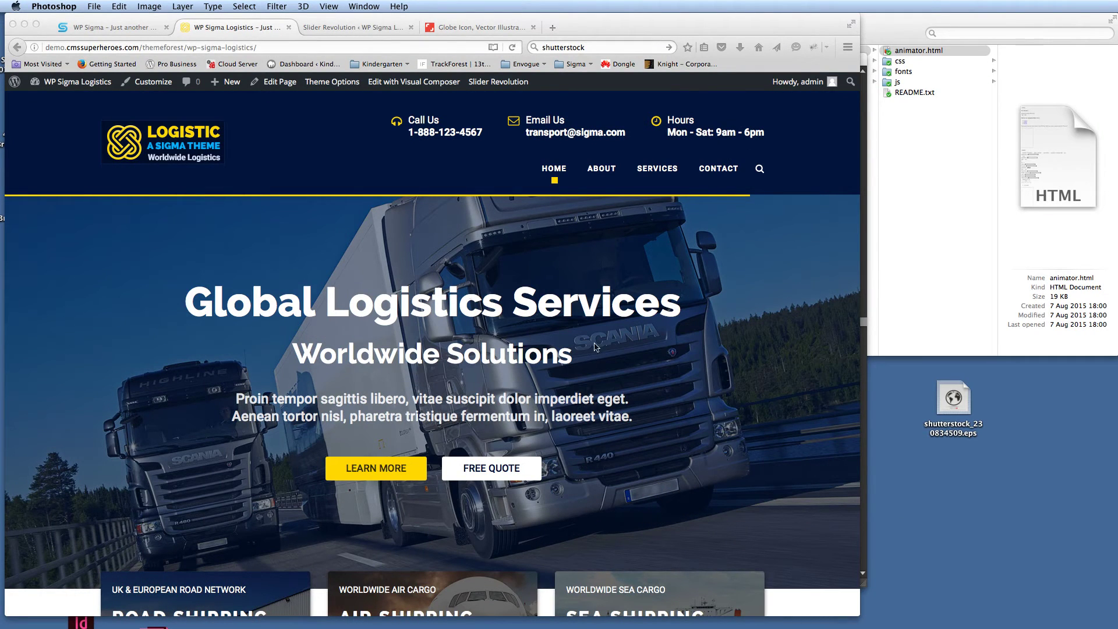
{"action": "left_click", "coordinate": [481, 27]}
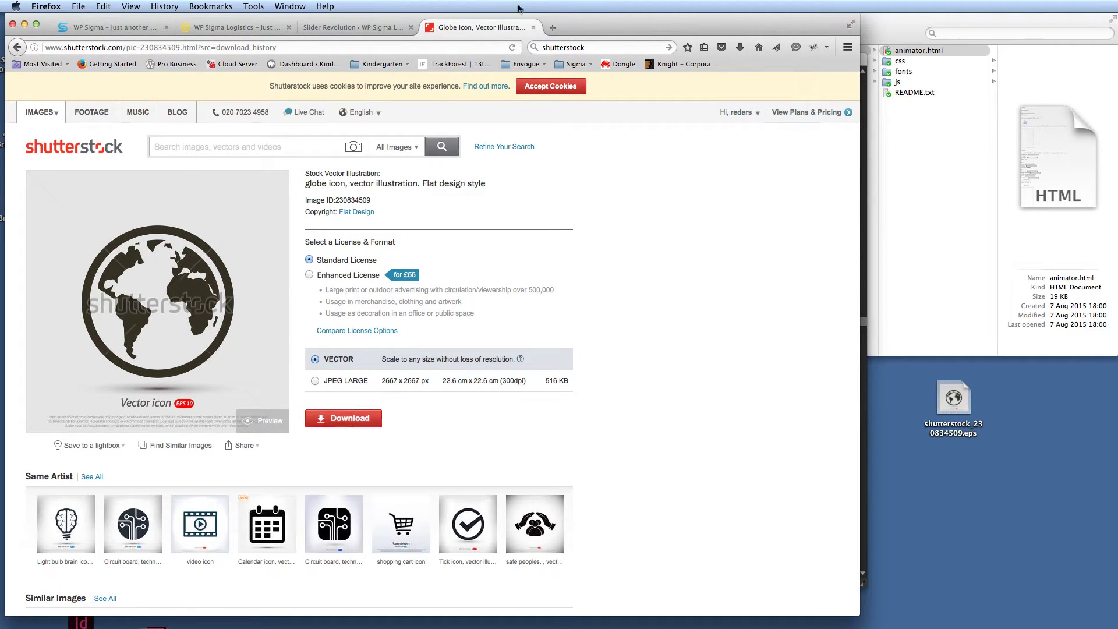
{"action": "left_click", "coordinate": [533, 28]}
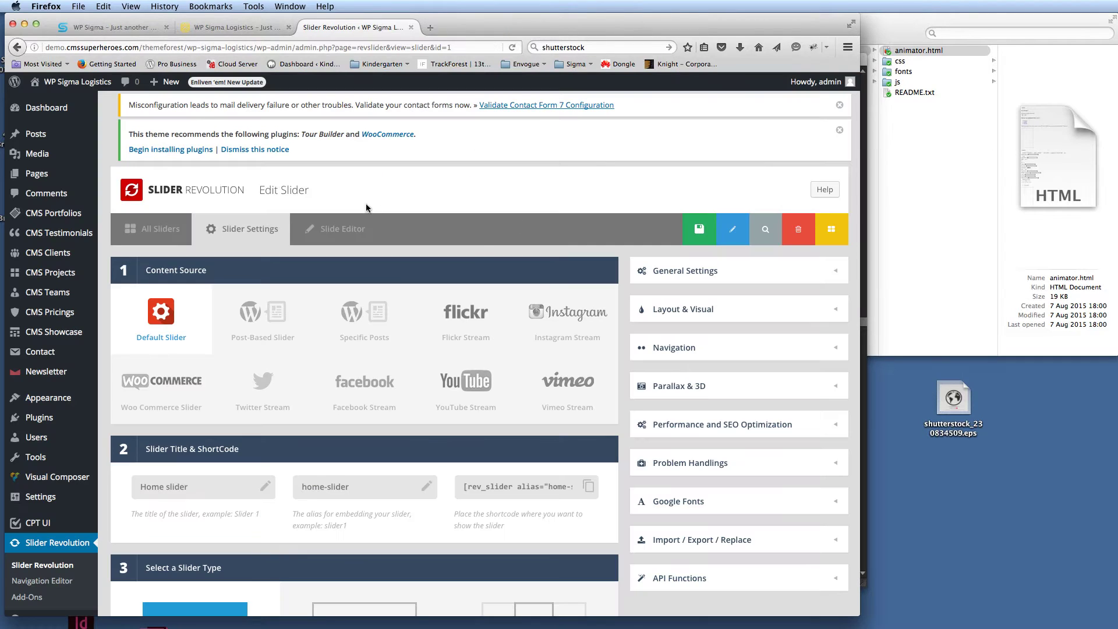
Open shutterstock_230834509.eps from the desktop in Preview.
{"action": "left_click", "coordinate": [958, 517]}
{"action": "left_click", "coordinate": [953, 400]}
{"action": "double_click", "coordinate": [954, 400]}
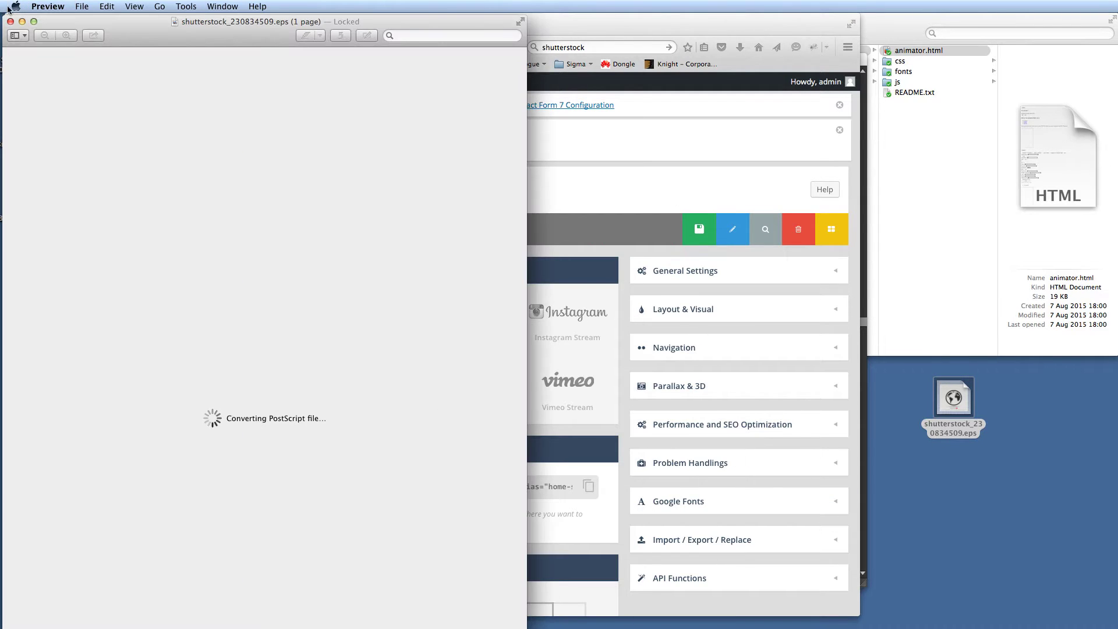
Close Preview, open the EPS in Illustrator with 9-slice scaling kept, centre it, and return to World.ai.
{"action": "left_click", "coordinate": [10, 22]}
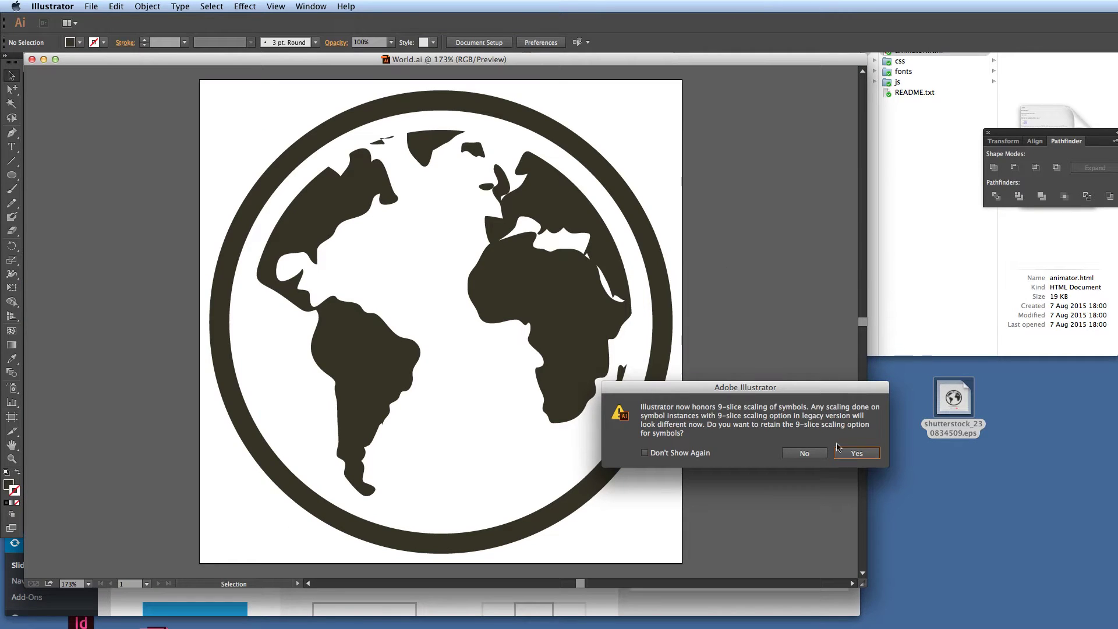
{"action": "left_click", "coordinate": [862, 457]}
{"action": "key", "text": "space"}
{"action": "left_click_drag", "start_coordinate": [324, 244], "coordinate": [500, 361]}
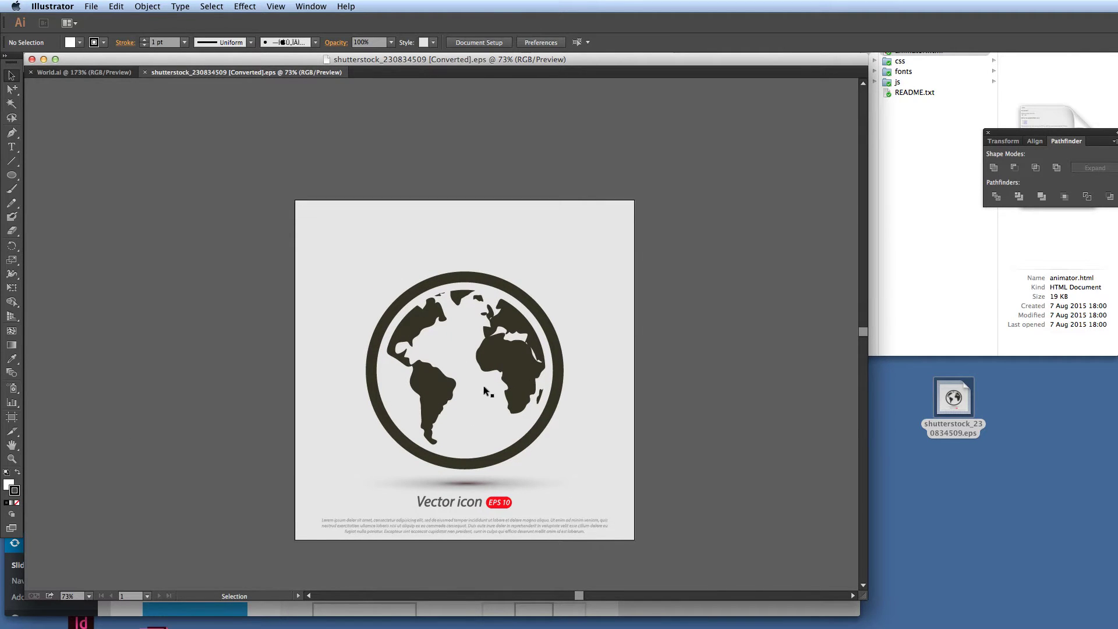
{"action": "left_click", "coordinate": [78, 73]}
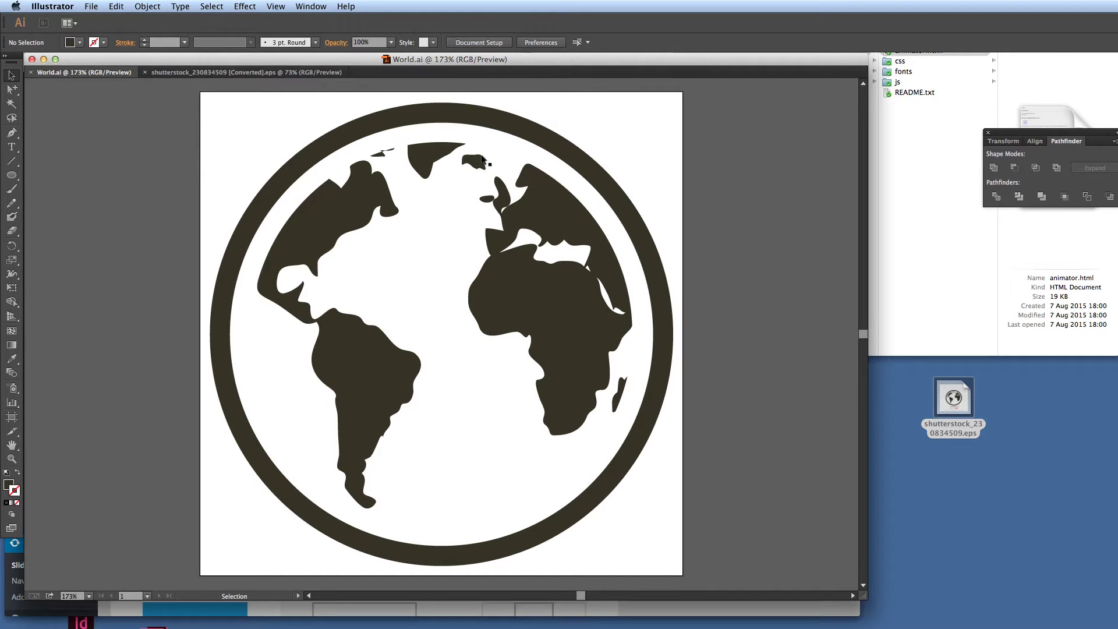
Check in Document Setup's artboard editing that World.ai's artboard is 480 × 480 px.
{"action": "left_click", "coordinate": [479, 43]}
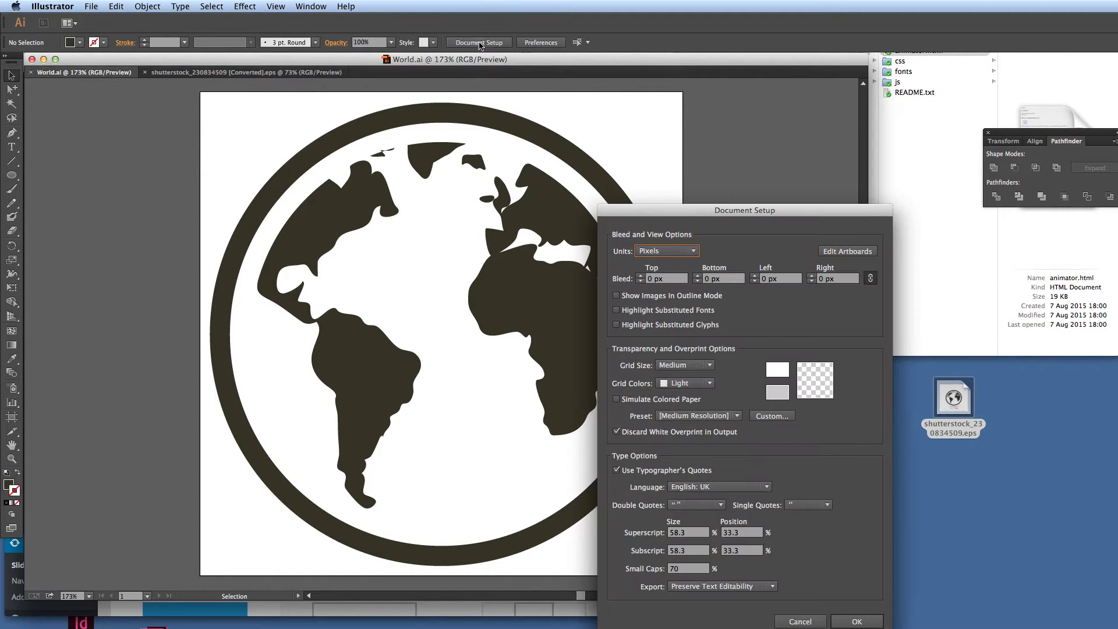
{"action": "left_click", "coordinate": [834, 253]}
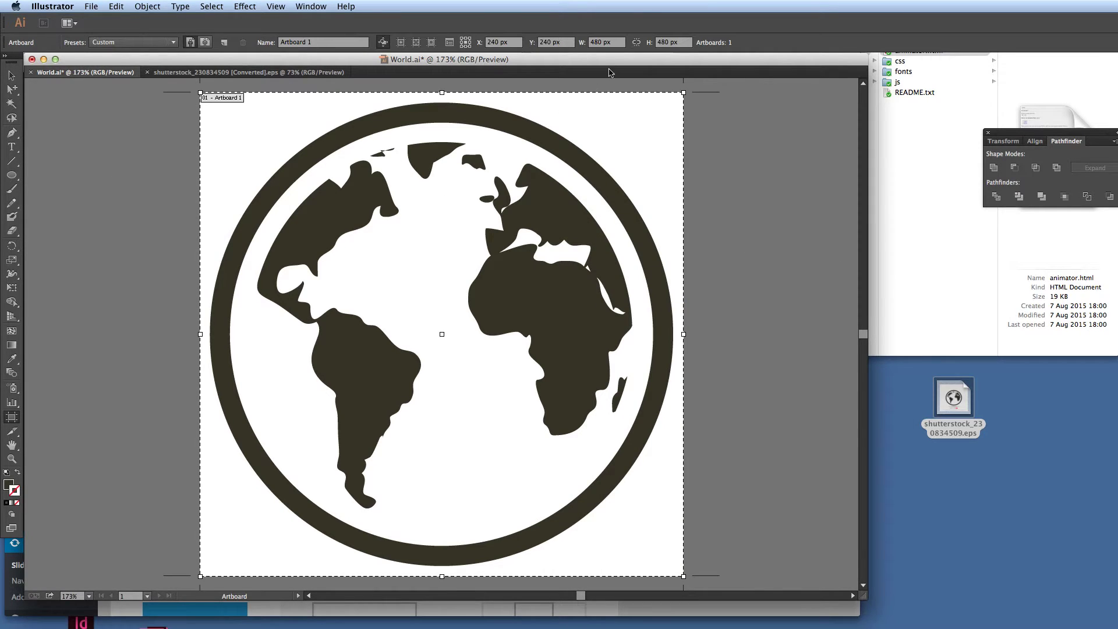
{"action": "left_click", "coordinate": [589, 45]}
{"action": "key", "text": "Tab"}
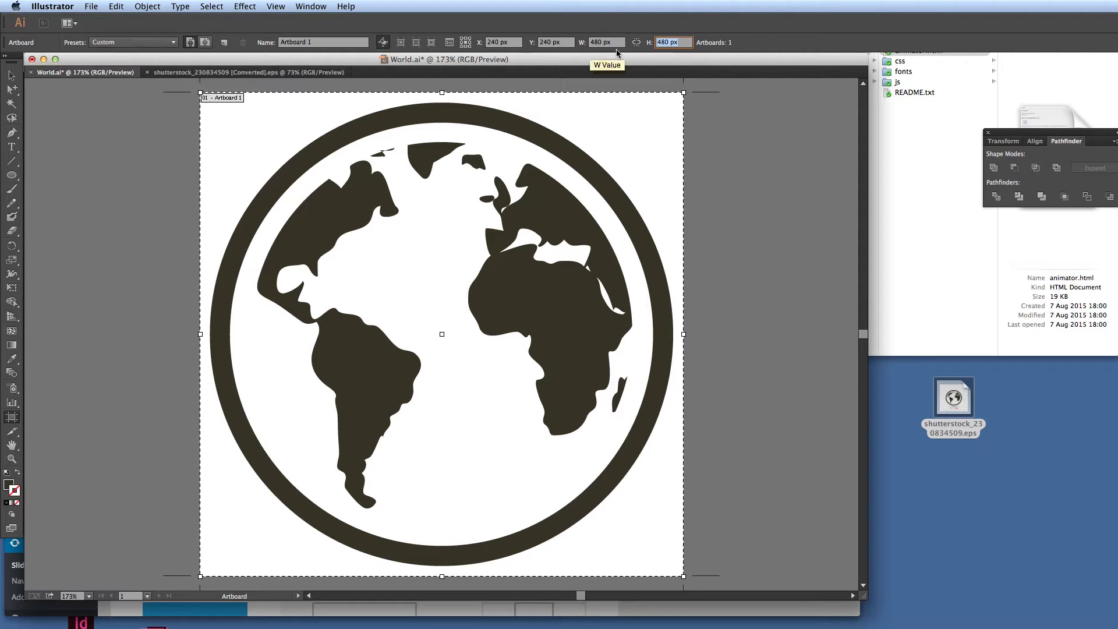
{"action": "left_click", "coordinate": [11, 76]}
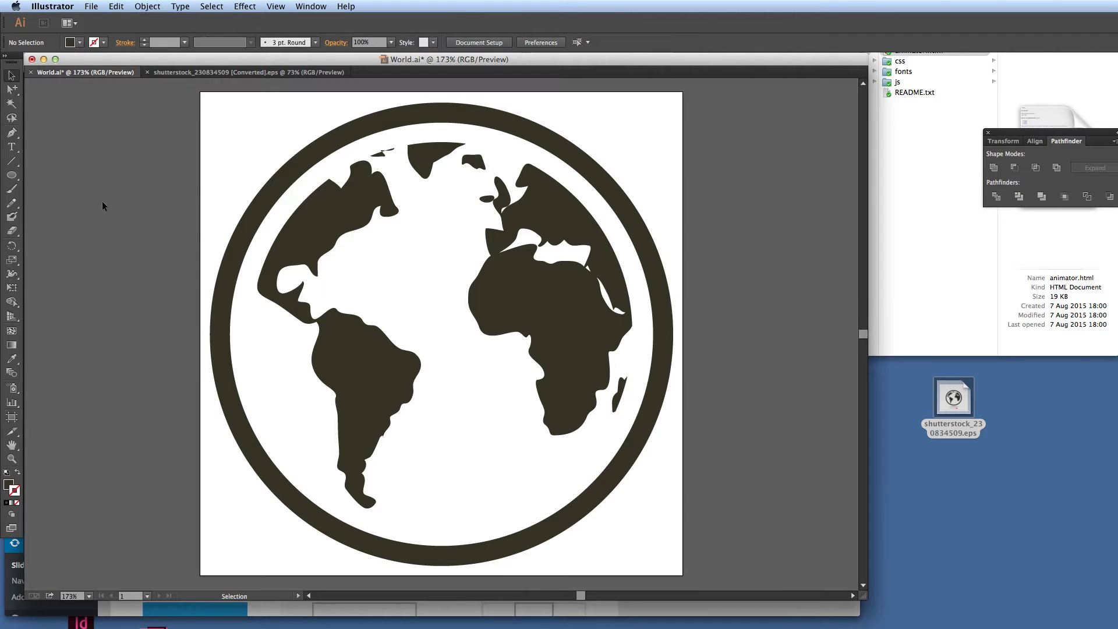
Close the Shutterstock EPS document, then select and deselect all World.ai artwork.
{"action": "left_click", "coordinate": [245, 72]}
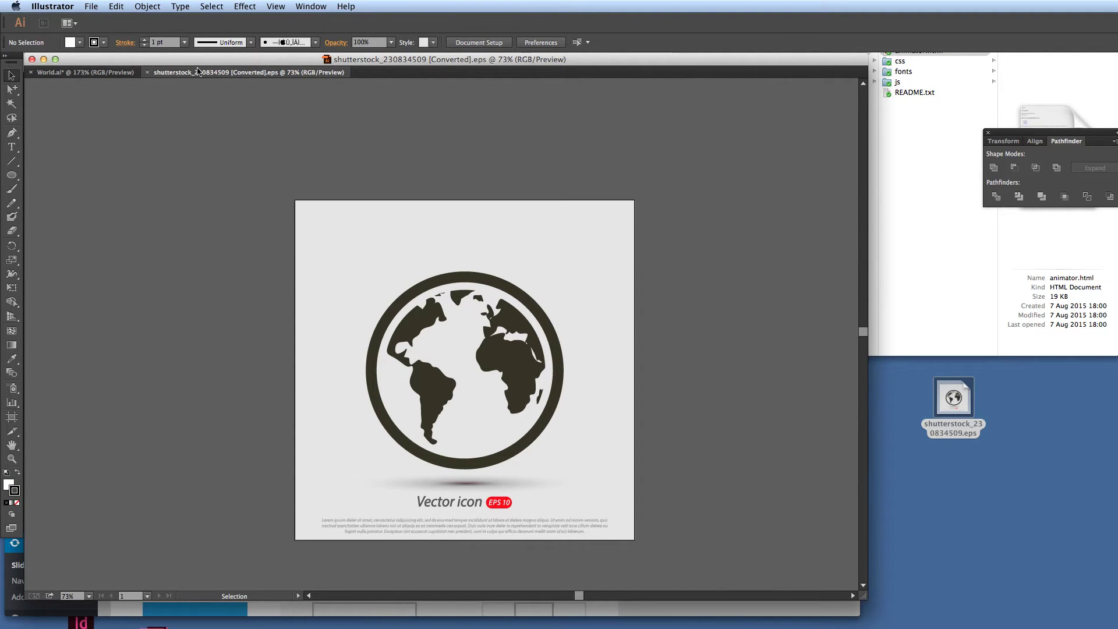
{"action": "left_click", "coordinate": [148, 72]}
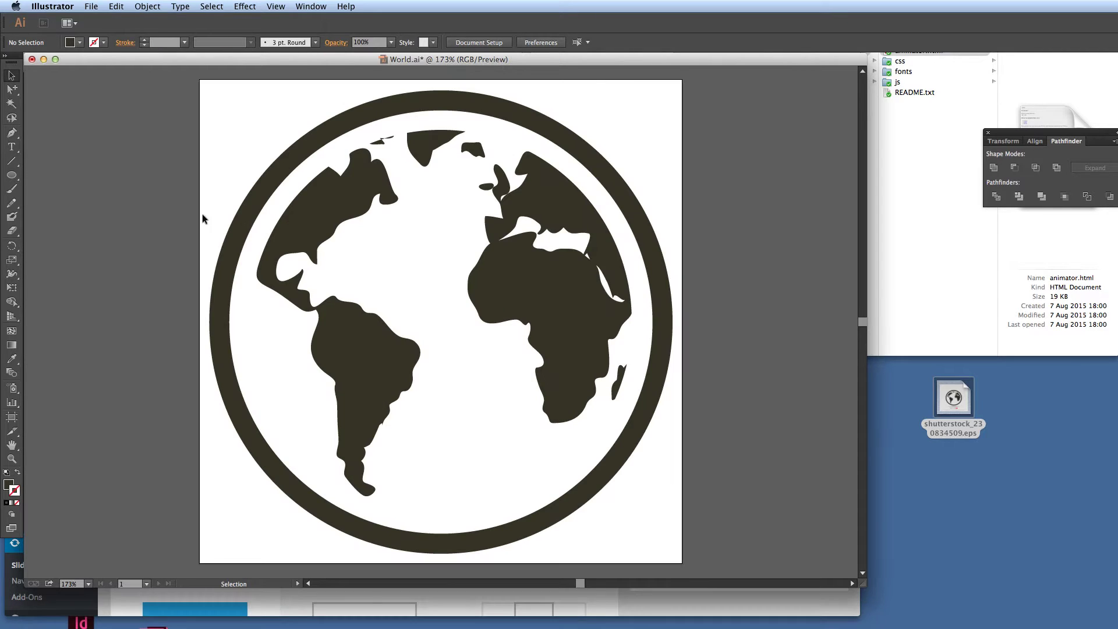
{"action": "scroll", "coordinate": [704, 446], "scroll_direction": "down", "scroll_amount": 10}
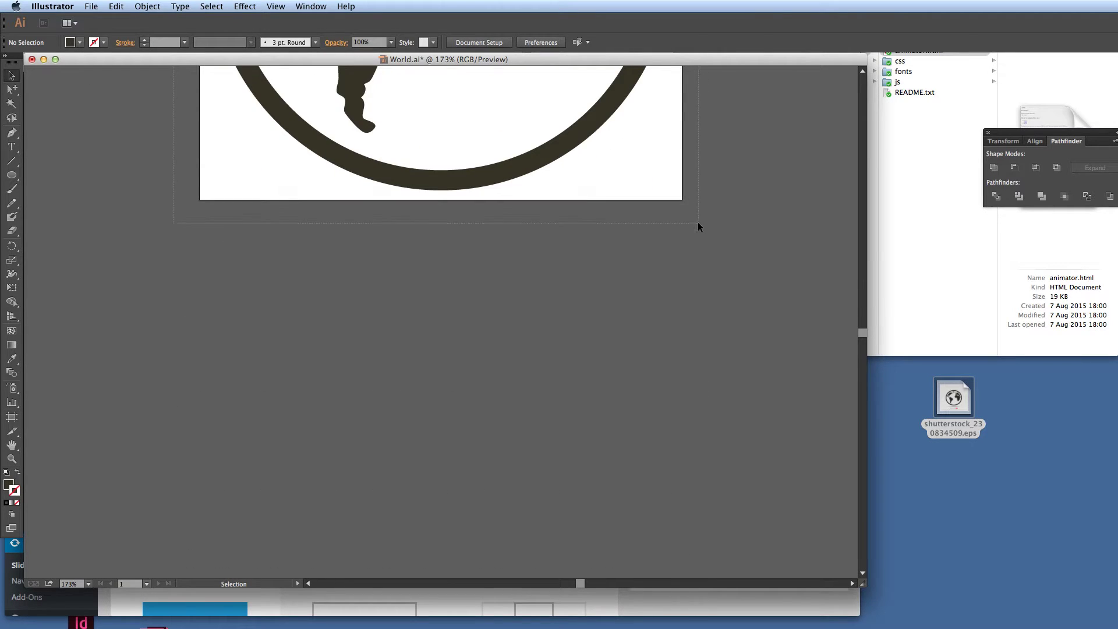
{"action": "key", "text": "super+a"}
{"action": "scroll", "coordinate": [703, 422], "scroll_direction": "up", "scroll_amount": 10}
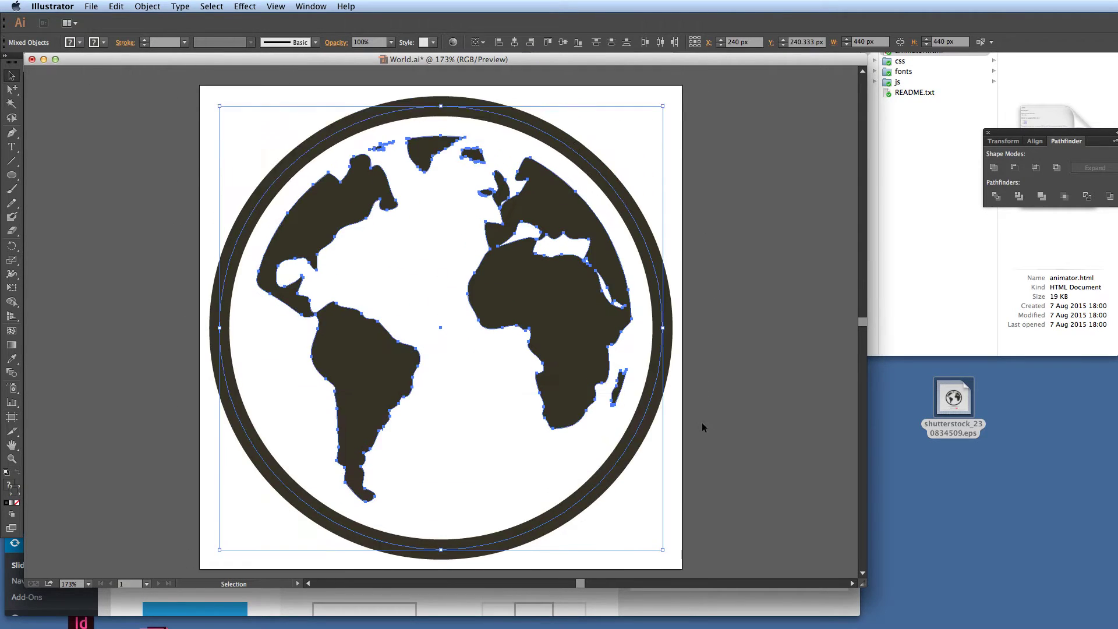
{"action": "left_click", "coordinate": [724, 425]}
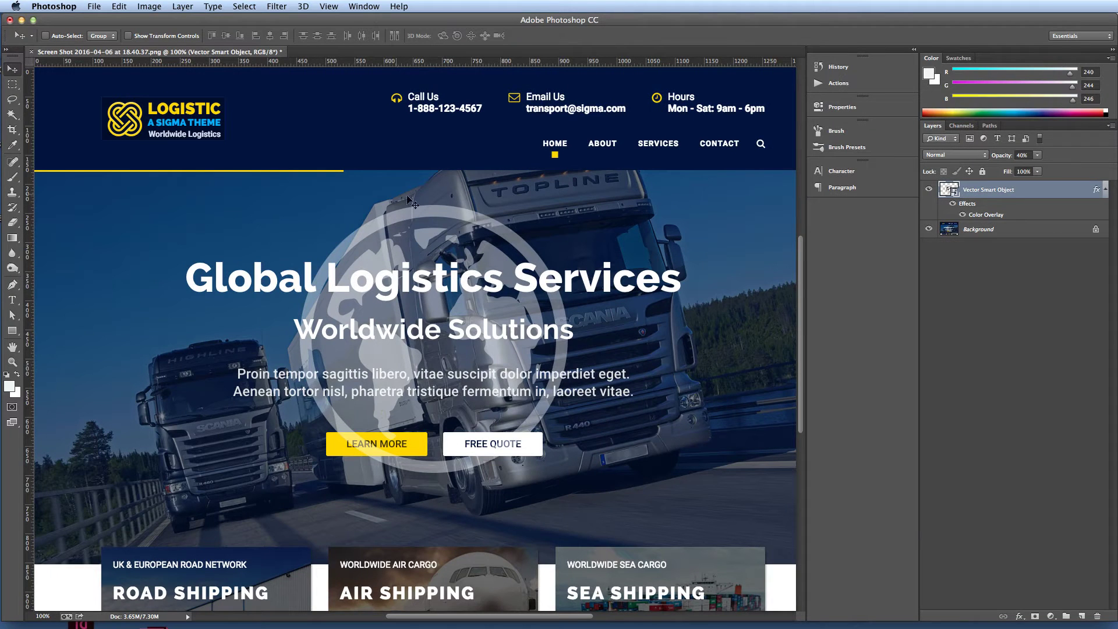
Give the globe's outer ring a white #ffffff stroke.
{"action": "left_click", "coordinate": [21, 20]}
{"action": "left_click", "coordinate": [69, 121]}
{"action": "key", "text": "a"}
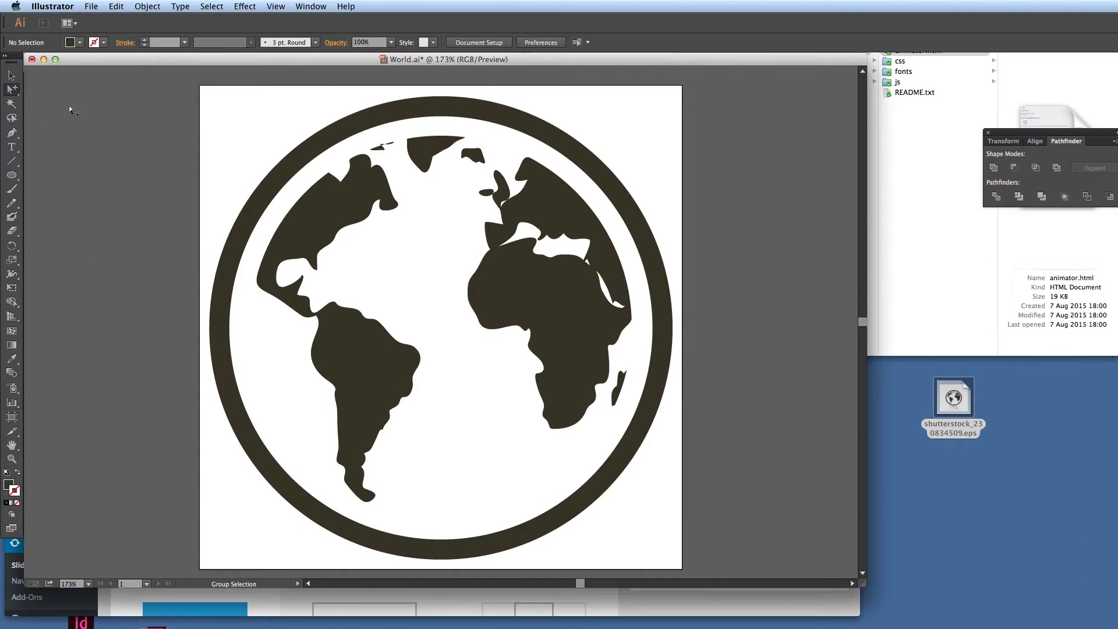
{"action": "left_click", "coordinate": [390, 110]}
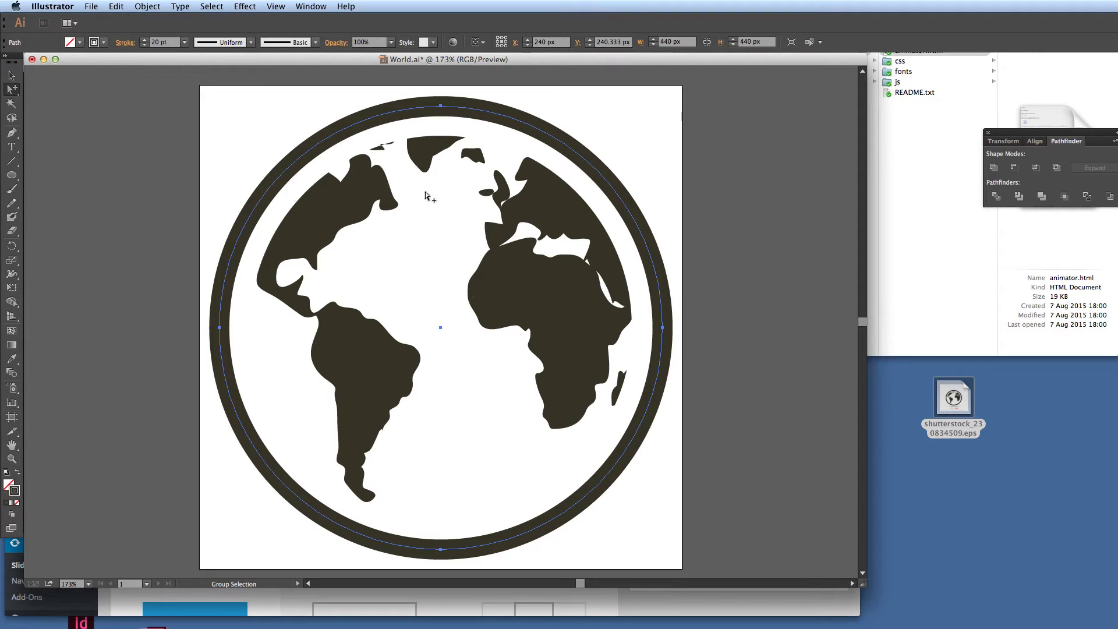
{"action": "double_click", "coordinate": [13, 492]}
{"action": "type", "text": "ffffff"}
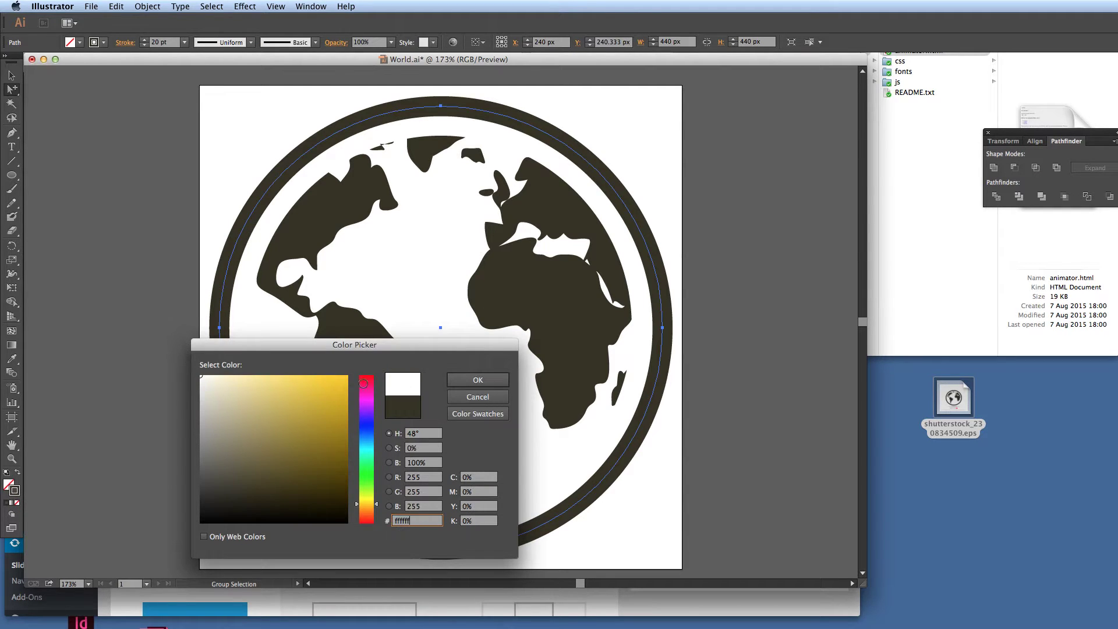
{"action": "left_click", "coordinate": [472, 382]}
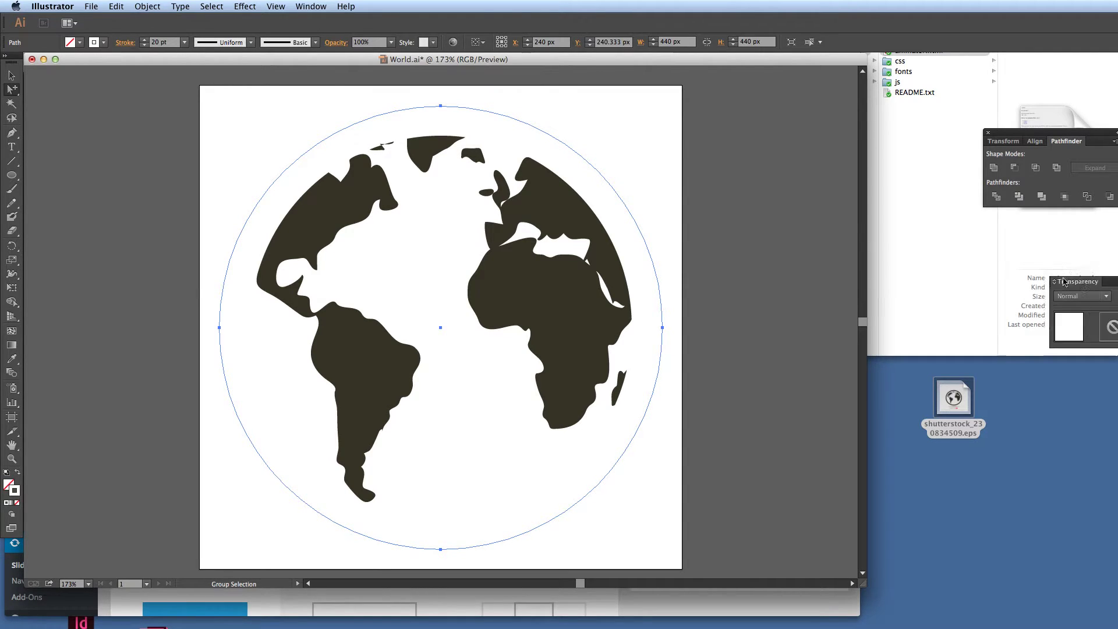
Set the outer ring's opacity to 40% in Transparency, then deselect it.
{"action": "key", "text": "super+shift+F10"}
{"action": "left_click", "coordinate": [952, 289]}
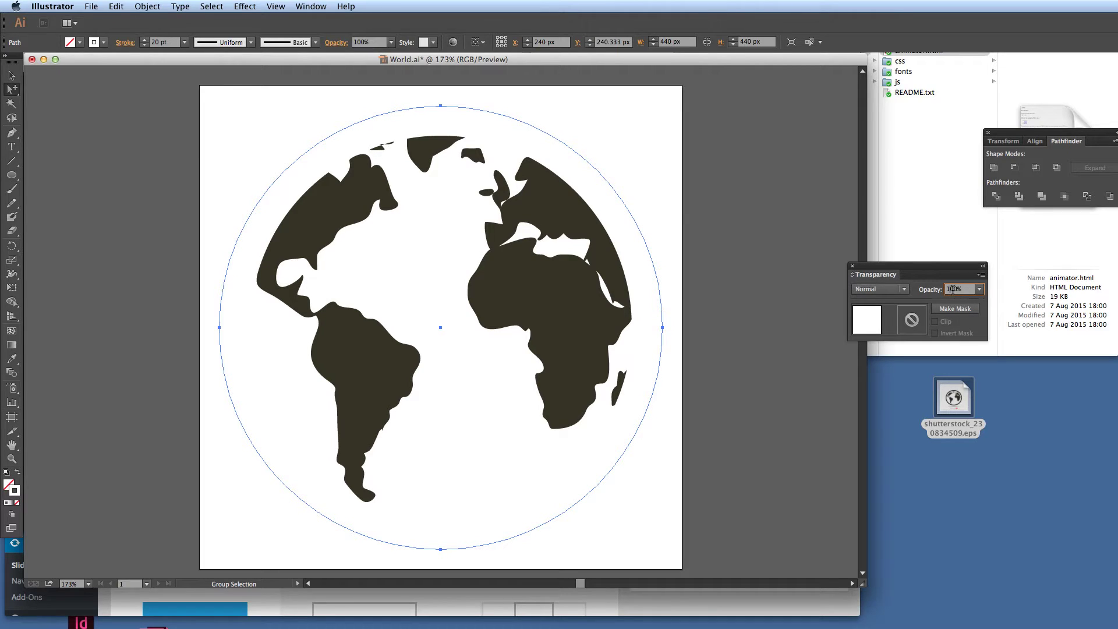
{"action": "type", "text": "40"}
{"action": "key", "text": "Return"}
{"action": "left_click", "coordinate": [754, 324]}
Select all continent shapes: Africa-Eurasia, islands, Madagascar, Greenland and the Americas.
{"action": "left_click", "coordinate": [571, 278]}
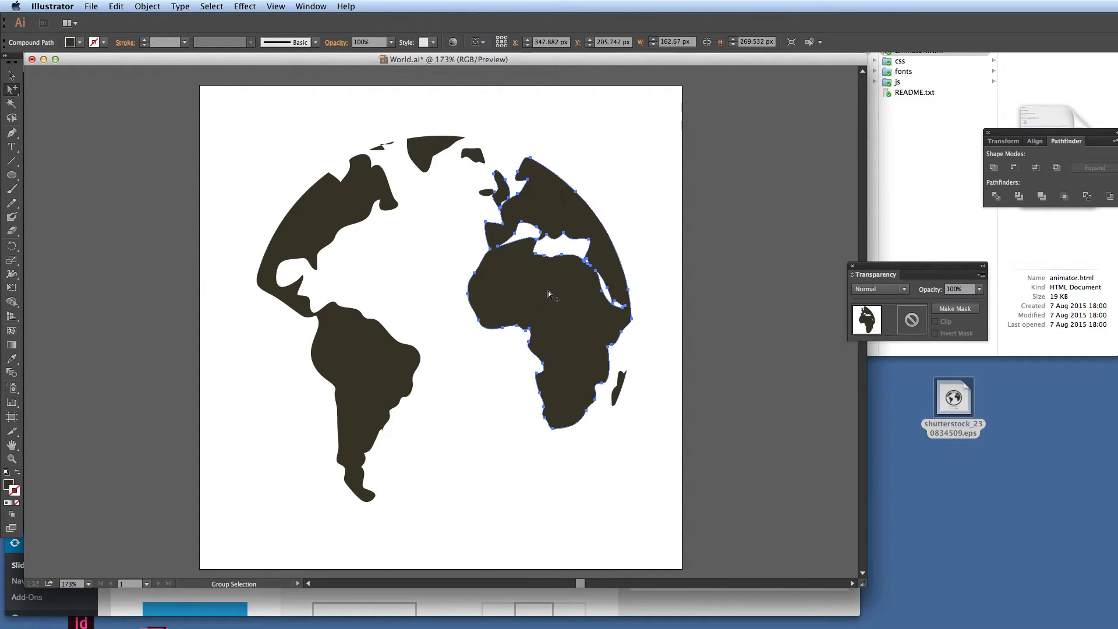
{"action": "left_click", "coordinate": [485, 192], "text": "shift"}
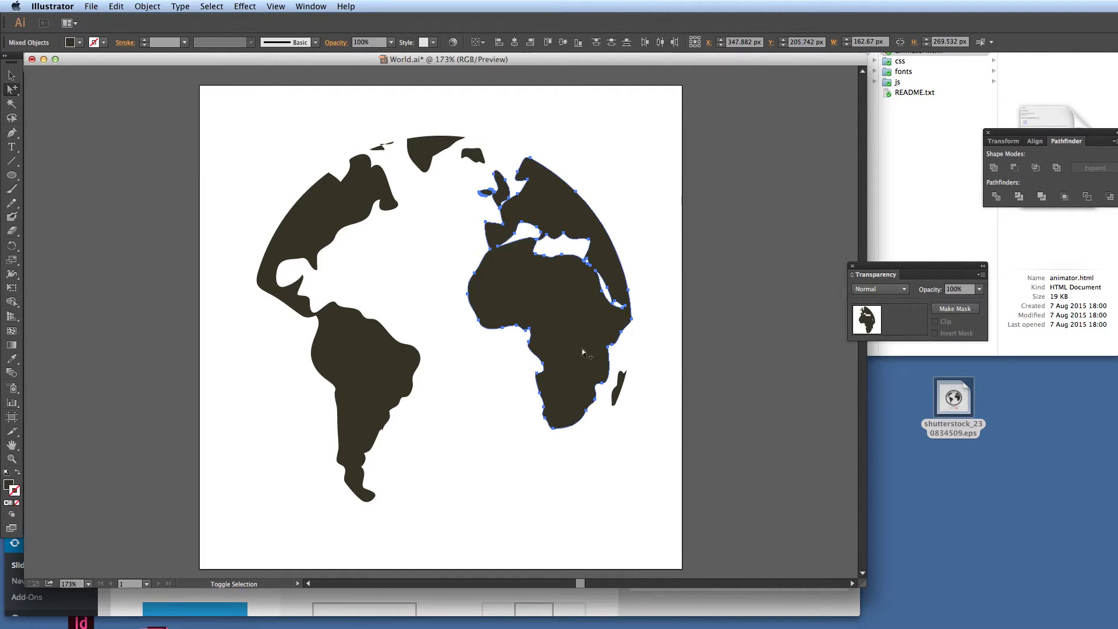
{"action": "left_click", "coordinate": [622, 384], "text": "shift"}
{"action": "left_click", "coordinate": [469, 155], "text": "shift"}
{"action": "left_click", "coordinate": [436, 147], "text": "shift"}
{"action": "left_click", "coordinate": [379, 148], "text": "shift"}
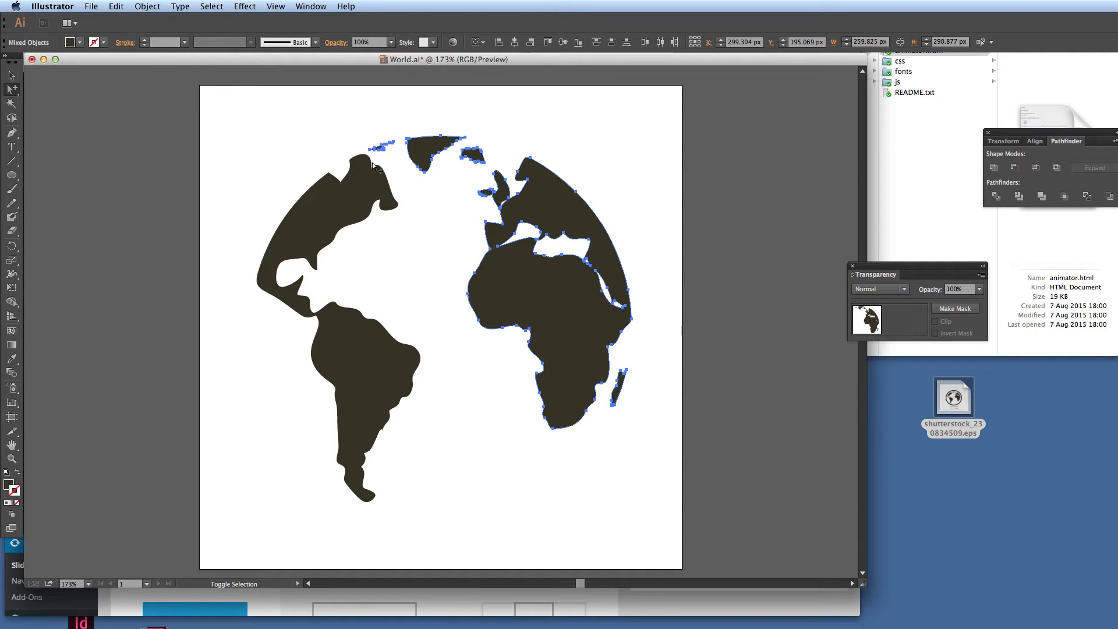
{"action": "left_click", "coordinate": [340, 211], "text": "shift"}
Cut and paste the continents back in front, then zoom out to the whole globe.
{"action": "key", "text": "super+x"}
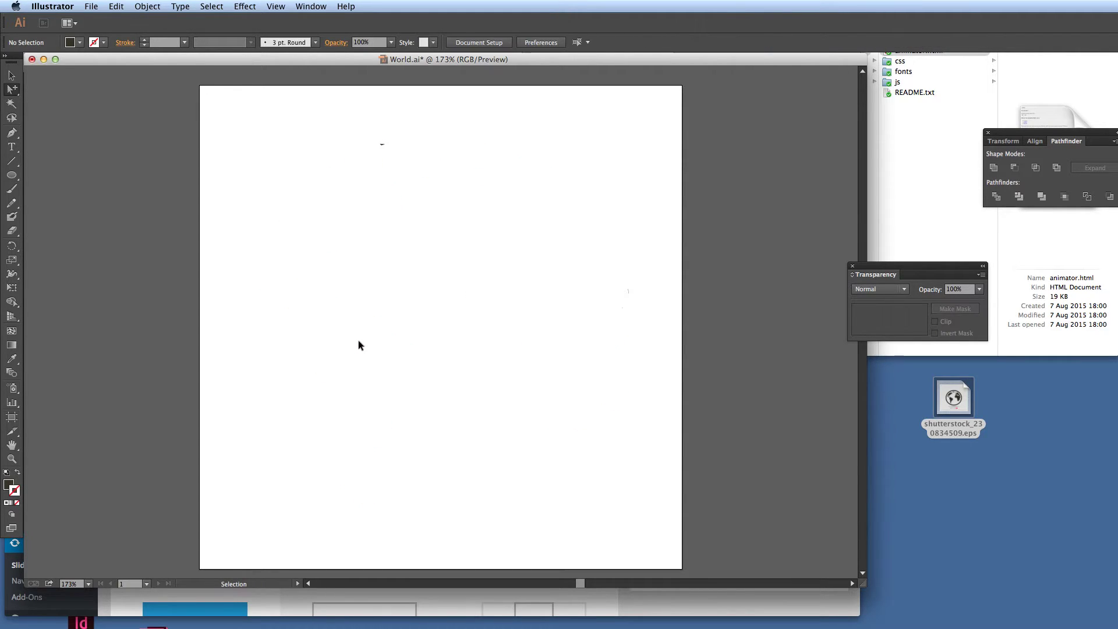
{"action": "key", "text": "super+f"}
{"action": "key", "text": "super+space"}
{"action": "left_click", "coordinate": [385, 145]}
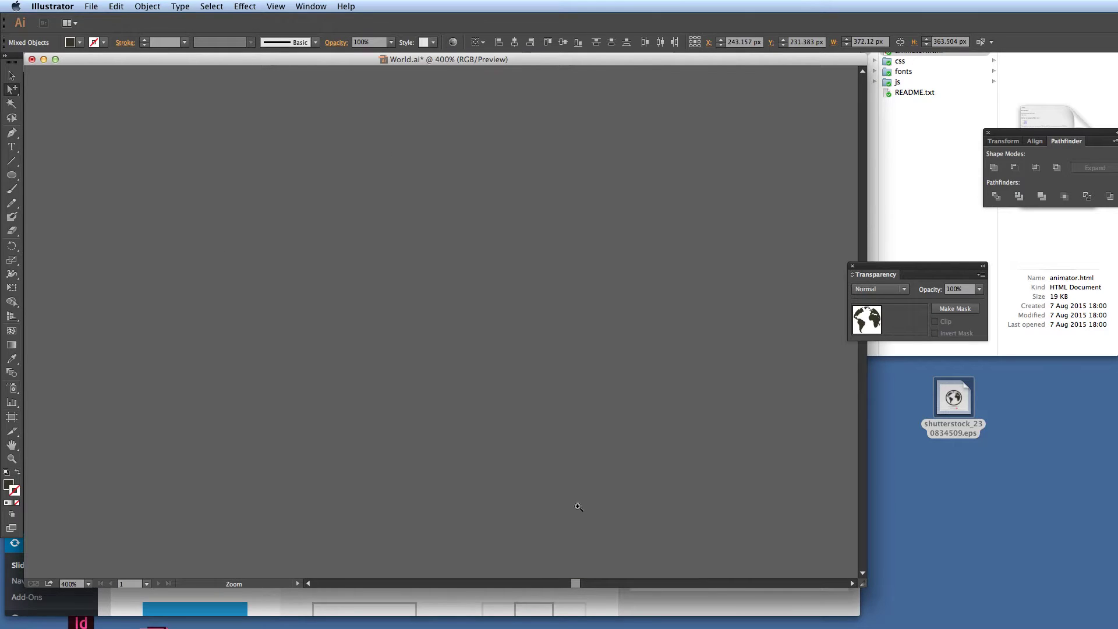
{"action": "left_click", "coordinate": [568, 544]}
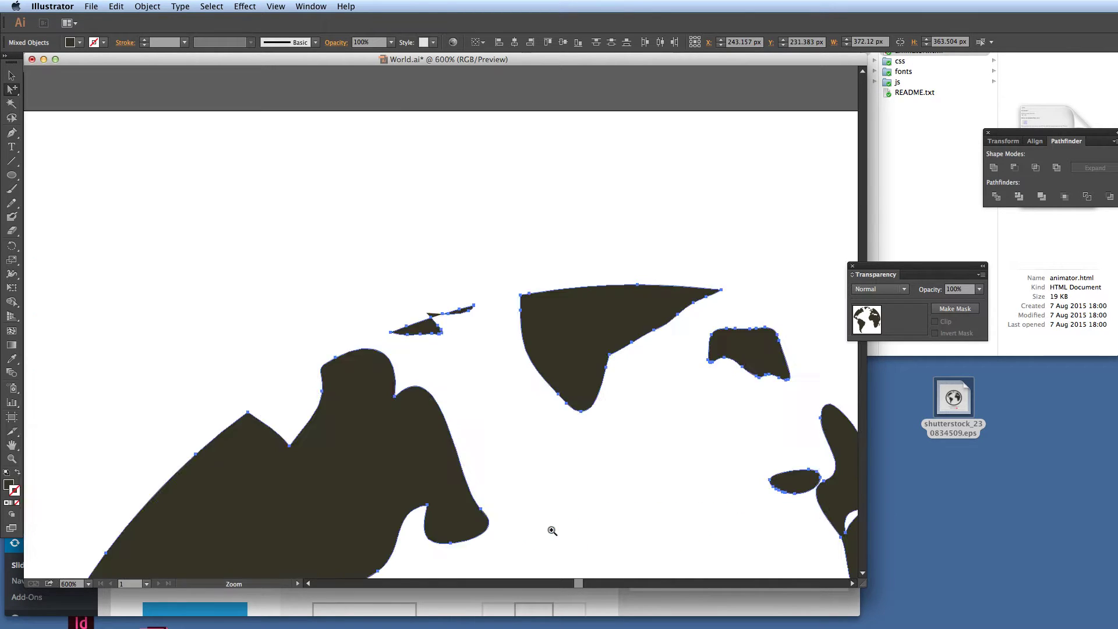
{"action": "left_click", "coordinate": [474, 218]}
{"action": "left_click", "coordinate": [572, 527], "text": "alt"}
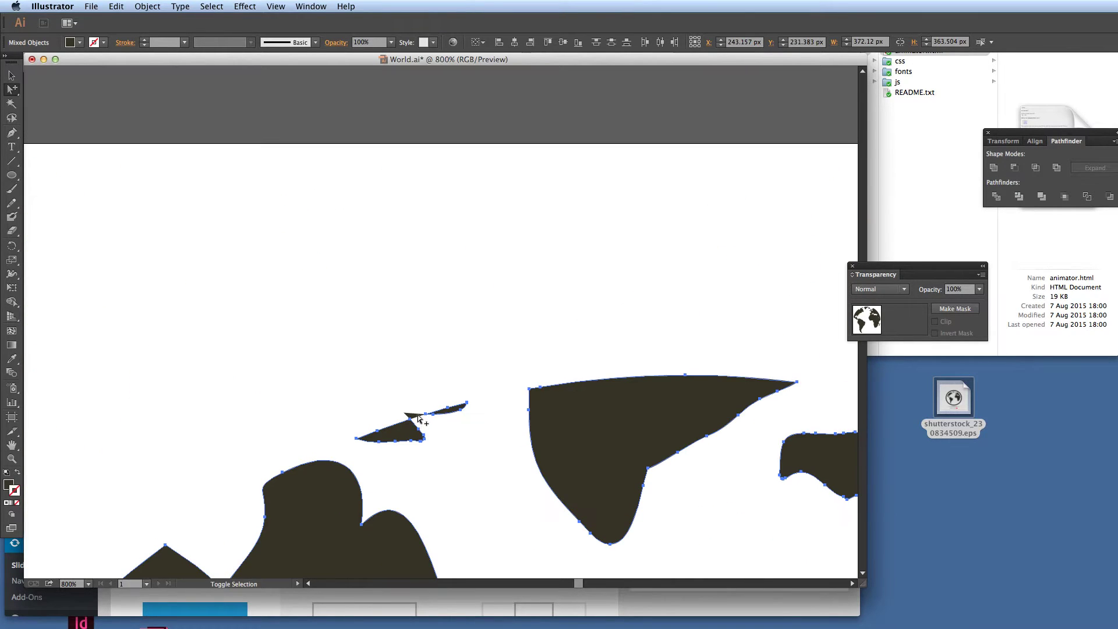
{"action": "left_click", "coordinate": [571, 429], "text": "alt"}
{"action": "left_click", "coordinate": [570, 431], "text": "alt"}
{"action": "left_click", "coordinate": [571, 431], "text": "alt"}
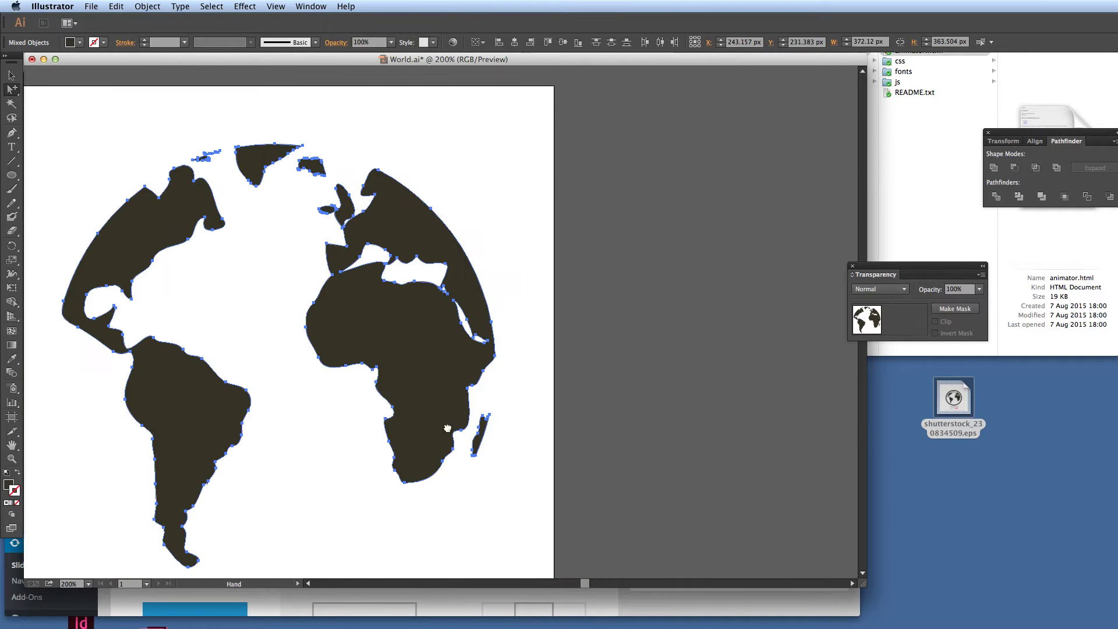
{"action": "left_click", "coordinate": [544, 439], "text": "alt"}
{"action": "left_click_drag", "start_coordinate": [550, 434], "coordinate": [606, 508]}
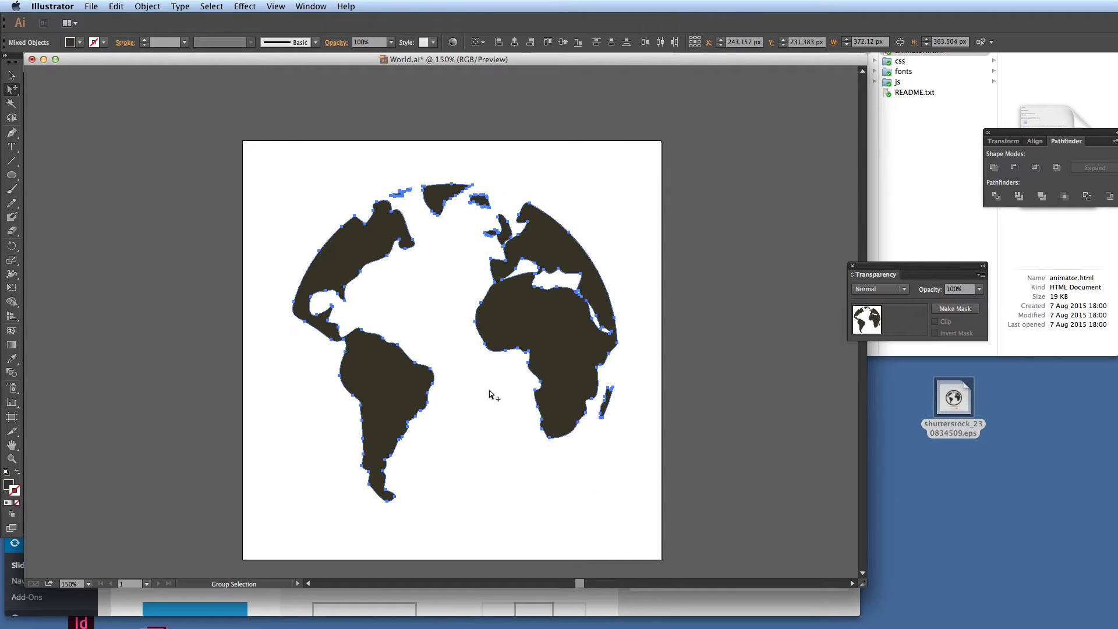
{"action": "key", "text": "super+3"}
{"action": "key", "text": "super+alt+3"}
Give the continents a white fill at 40% opacity.
{"action": "double_click", "coordinate": [9, 486]}
{"action": "left_click_drag", "start_coordinate": [236, 383], "coordinate": [190, 371]}
{"action": "left_click", "coordinate": [478, 380]}
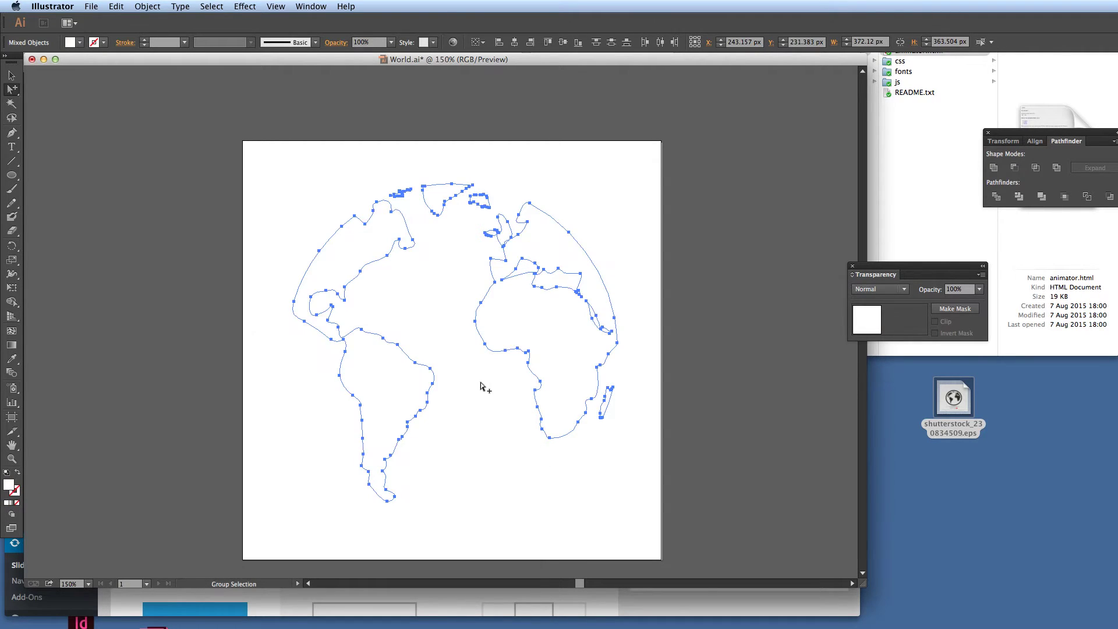
{"action": "left_click", "coordinate": [951, 289]}
{"action": "key", "text": "Return"}
Deselect the globe artwork and save World.ai.
{"action": "left_click", "coordinate": [12, 75]}
{"action": "left_click", "coordinate": [192, 304]}
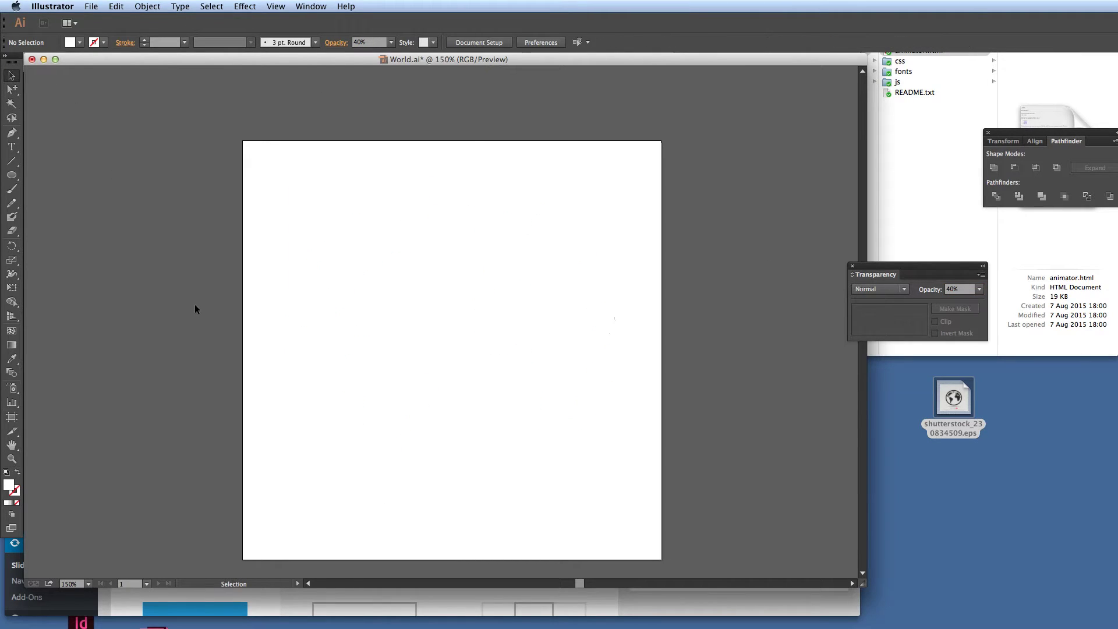
{"action": "key", "text": "super+s"}
Save a copy of the globe as World.svg in SVG format.
{"action": "left_click", "coordinate": [91, 5]}
{"action": "left_click", "coordinate": [123, 105]}
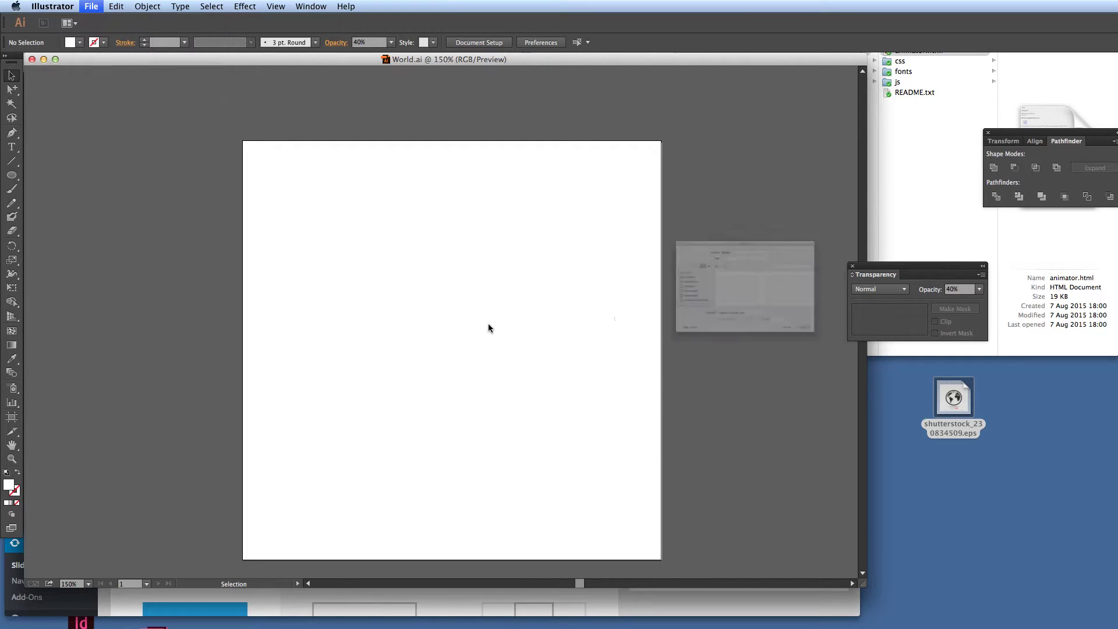
{"action": "left_click", "coordinate": [707, 365]}
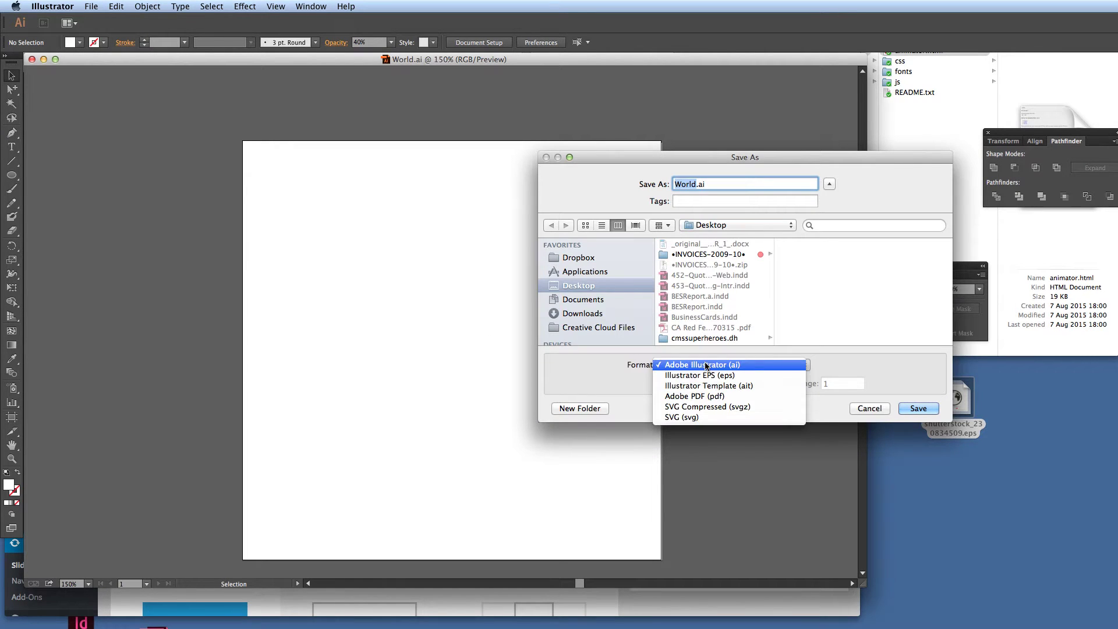
{"action": "left_click", "coordinate": [694, 419]}
{"action": "left_click", "coordinate": [918, 410]}
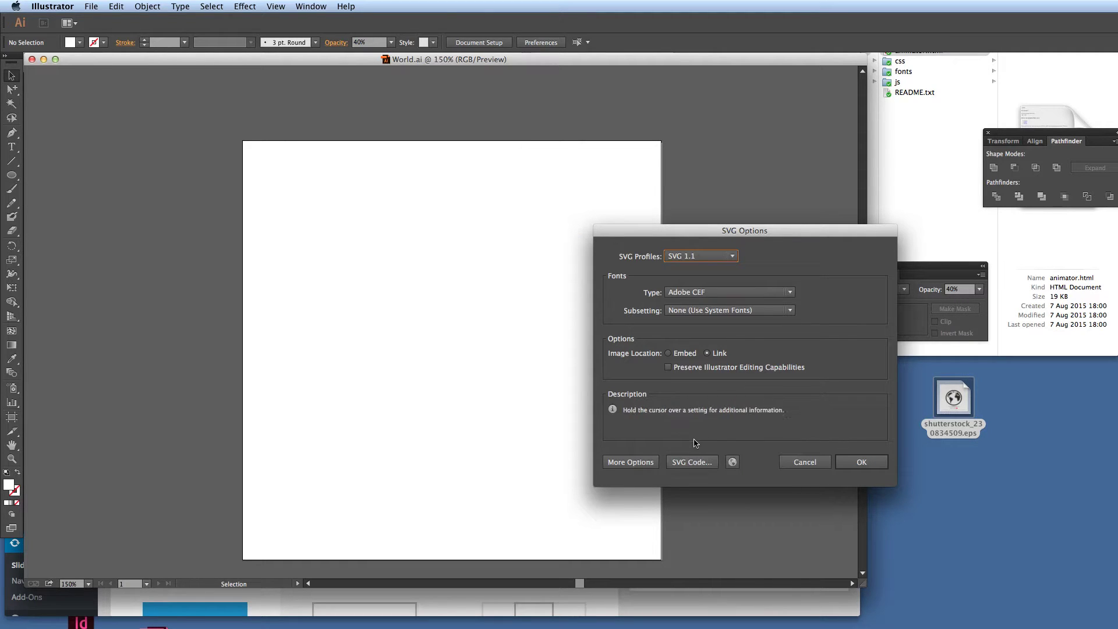
Keep Presentation Attributes for CSS properties and view the generated SVG code.
{"action": "left_click", "coordinate": [631, 462]}
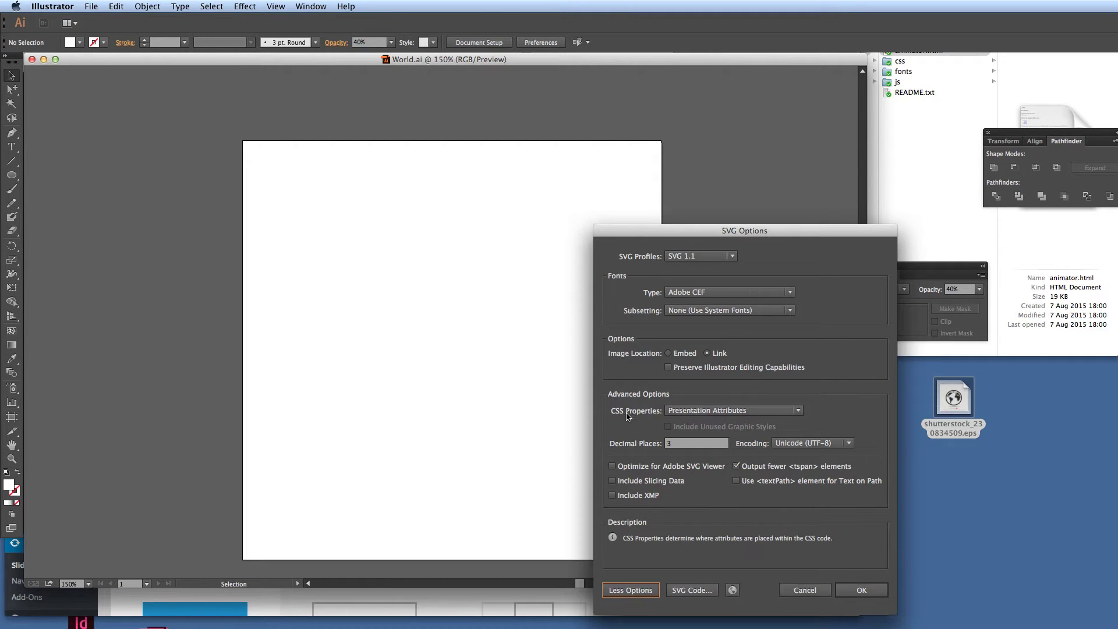
{"action": "left_click", "coordinate": [693, 412]}
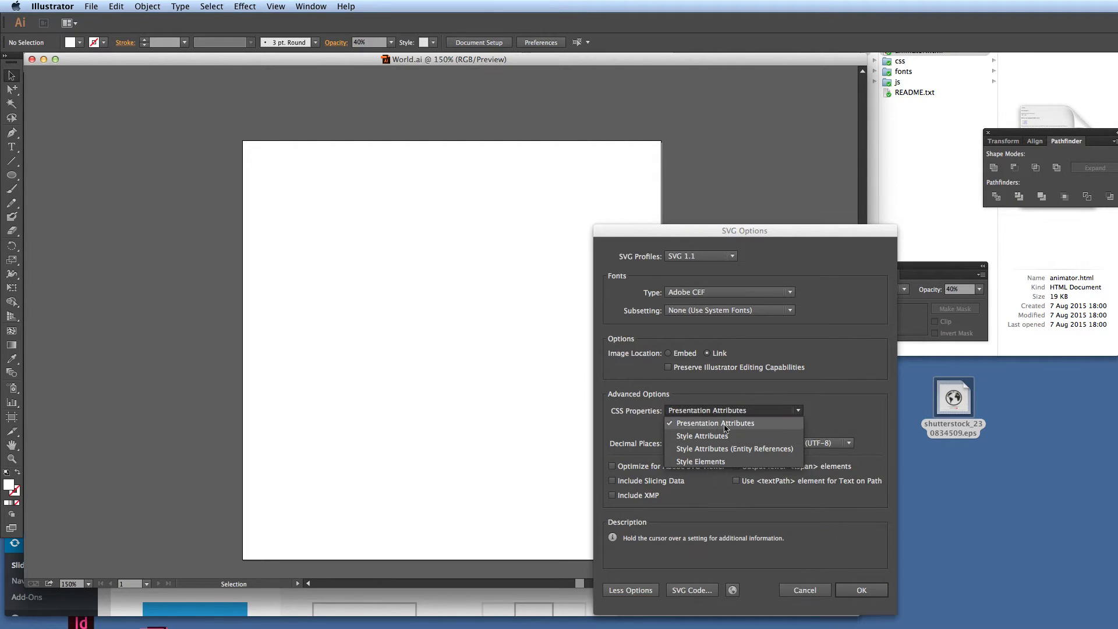
{"action": "left_click", "coordinate": [726, 426]}
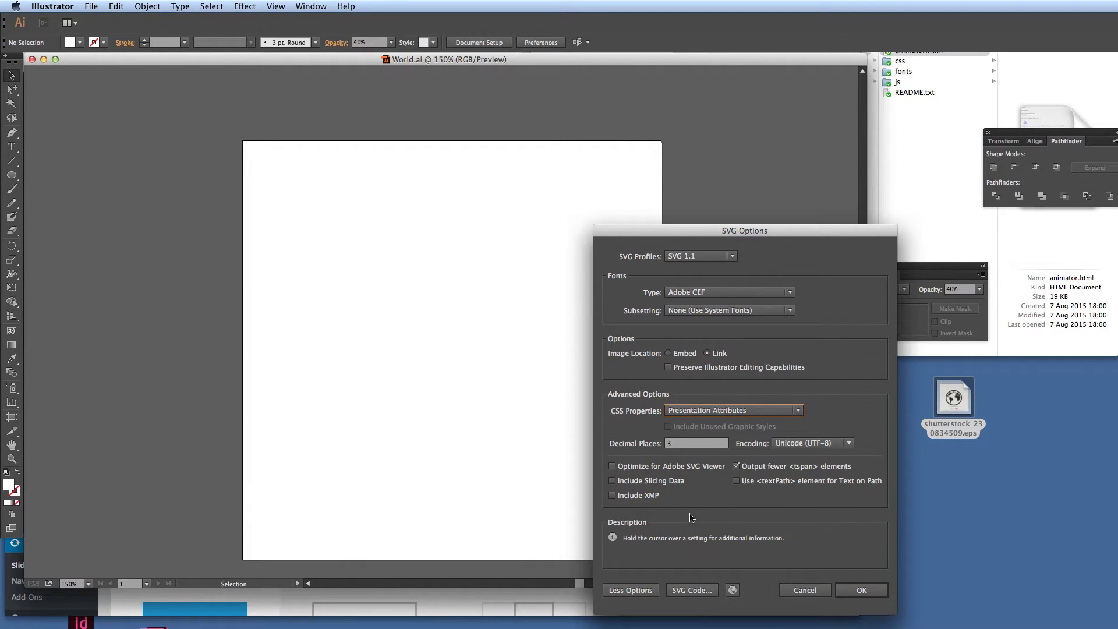
{"action": "left_click", "coordinate": [710, 588]}
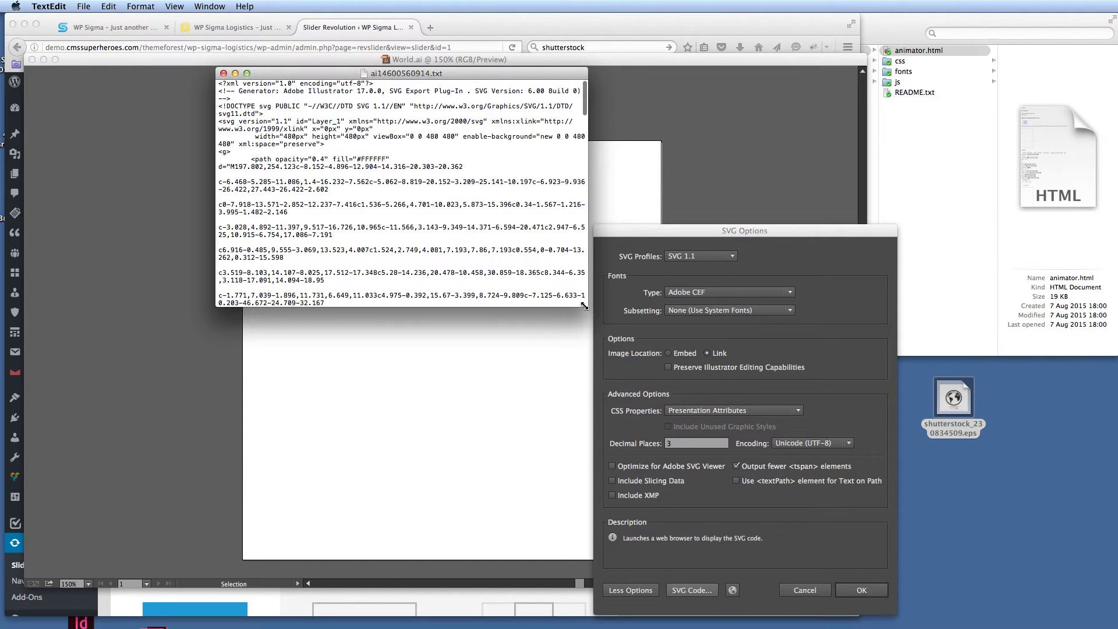
Widen the TextEdit window, copy the markup from <svg version to the end, and close it.
{"action": "left_click_drag", "start_coordinate": [584, 306], "coordinate": [880, 495]}
{"action": "left_click", "coordinate": [299, 137]}
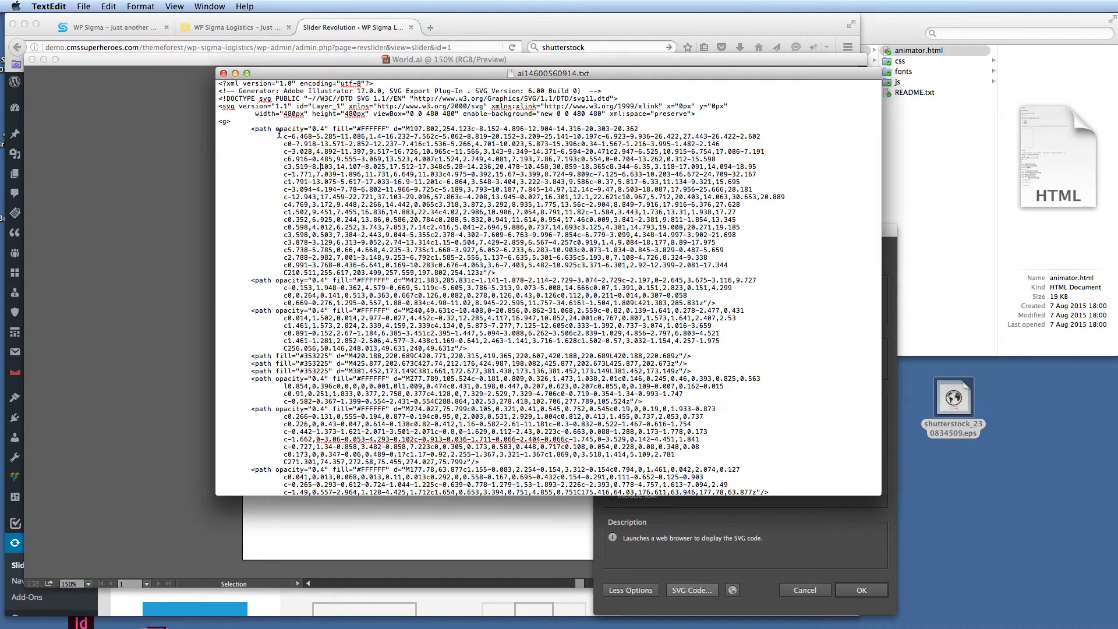
{"action": "left_click_drag", "start_coordinate": [218, 107], "coordinate": [212, 476]}
{"action": "key", "text": "super+c"}
{"action": "left_click", "coordinate": [217, 107]}
{"action": "left_click", "coordinate": [247, 106]}
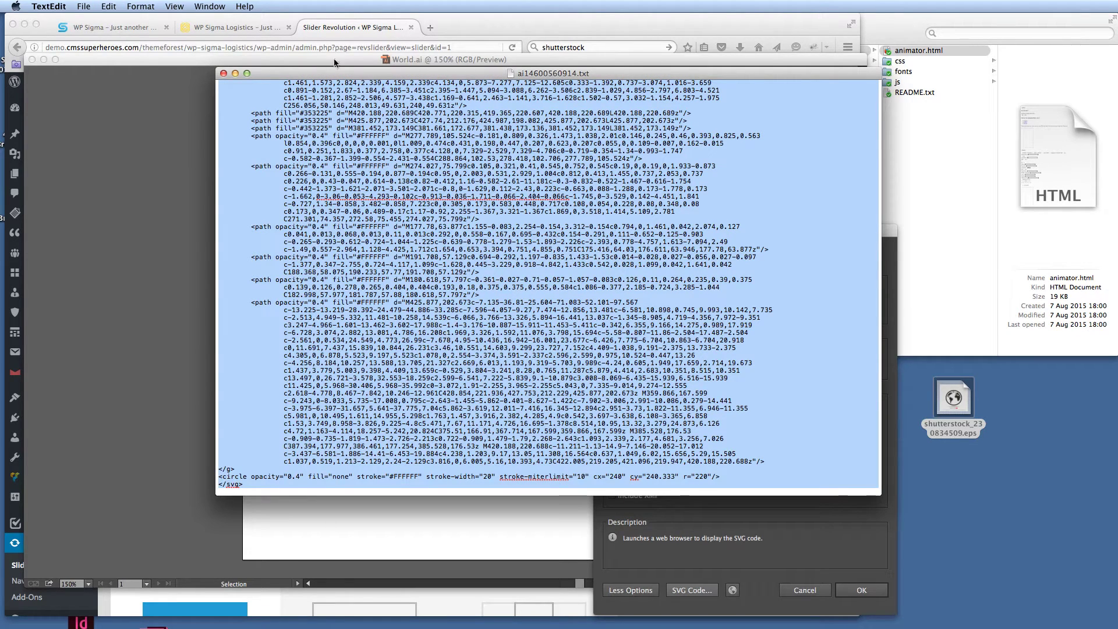
{"action": "left_click", "coordinate": [223, 74]}
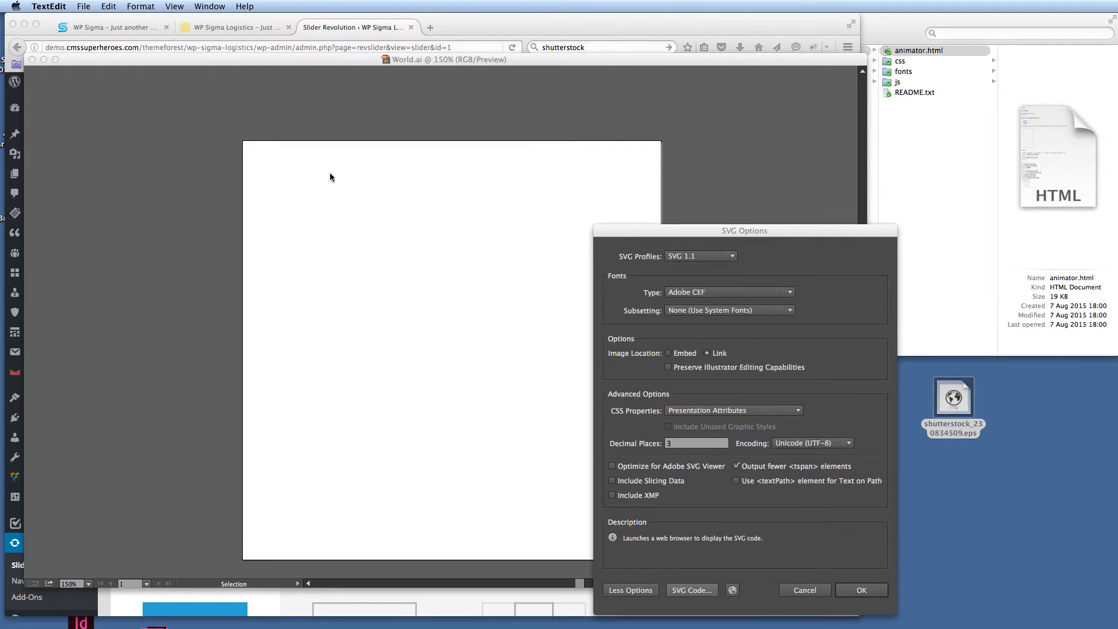
{"action": "left_click", "coordinate": [809, 597]}
Cancel the SVG export, close World.ai, and bring Firefox and the Finder window forward.
{"action": "left_click", "coordinate": [811, 595]}
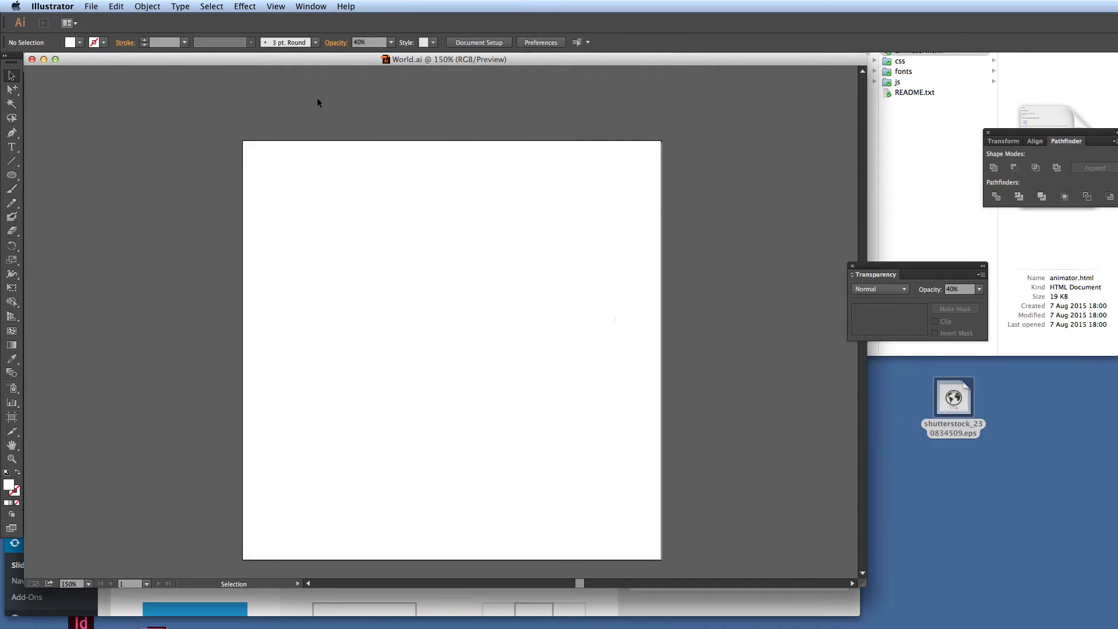
{"action": "left_click", "coordinate": [32, 59]}
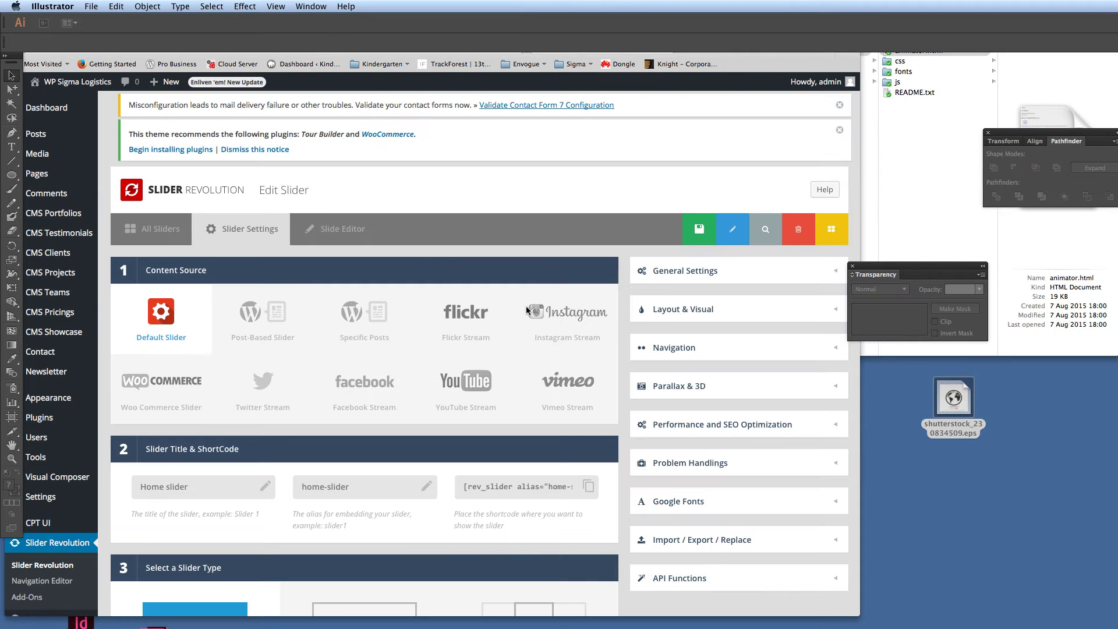
{"action": "left_click", "coordinate": [591, 192]}
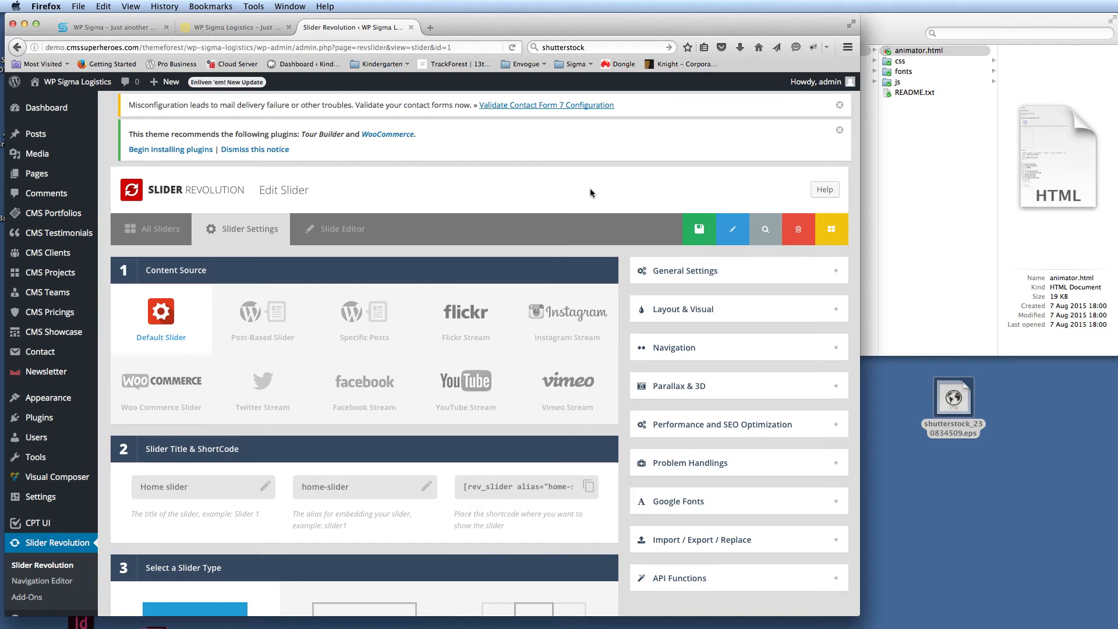
{"action": "left_click", "coordinate": [938, 23]}
{"action": "scroll", "coordinate": [676, 64], "scroll_direction": "left", "scroll_amount": 5}
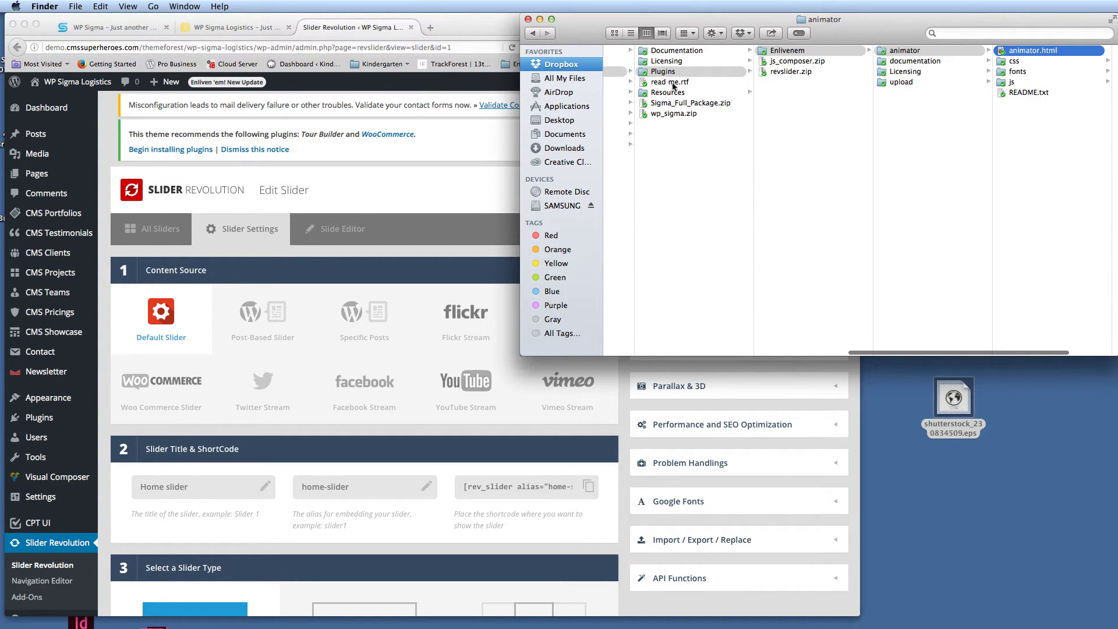
Open the Enlivenem folder in Finder and select animator.html in the animator column.
{"action": "left_click", "coordinate": [785, 51]}
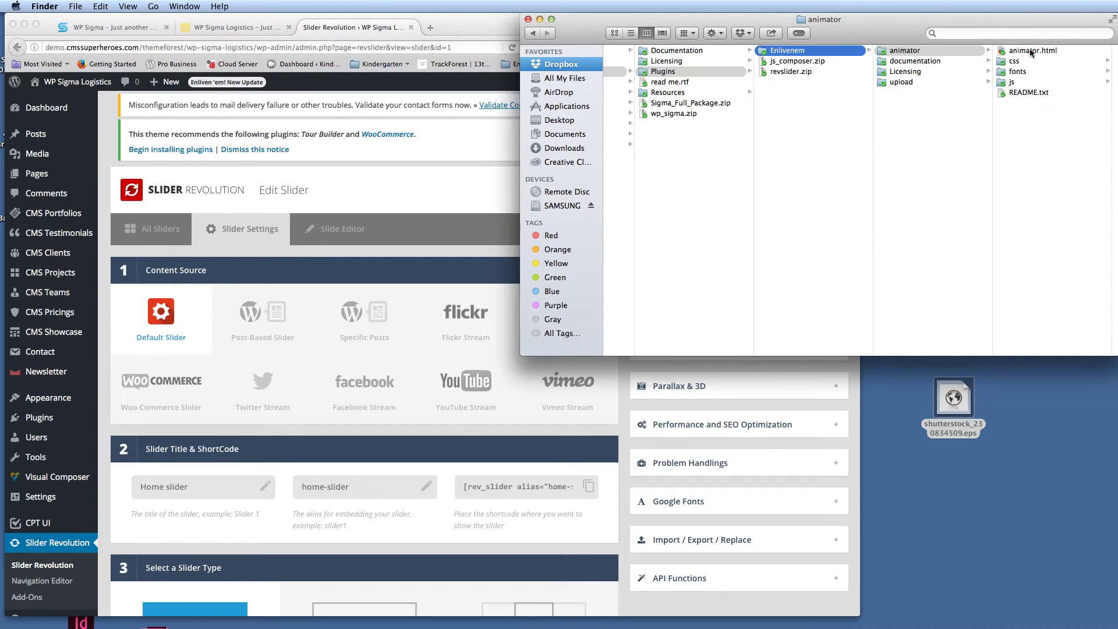
{"action": "left_click", "coordinate": [1031, 51]}
Open animator.html in Firefox, paste the globe's SVG code as the source and proceed to editing.
{"action": "double_click", "coordinate": [888, 52]}
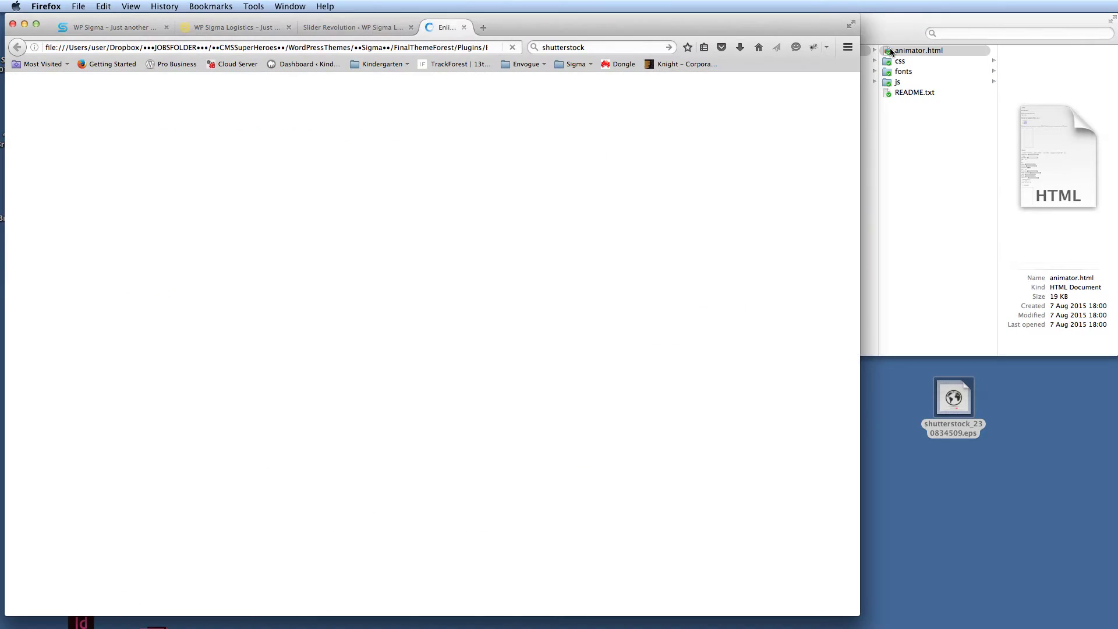
{"action": "left_click", "coordinate": [389, 232]}
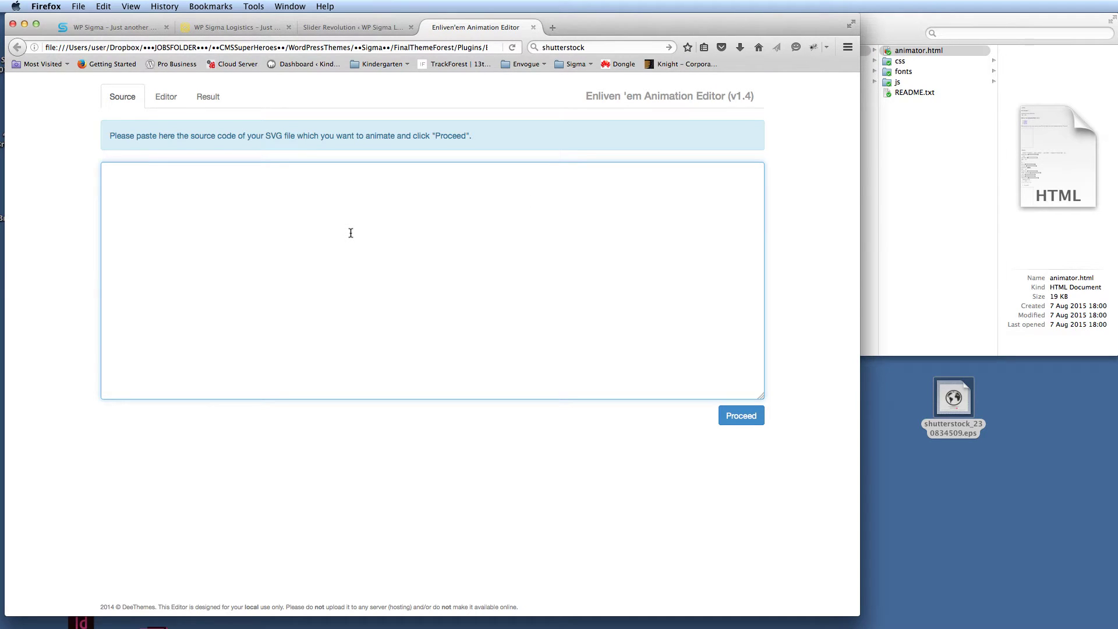
{"action": "key", "text": "super+v"}
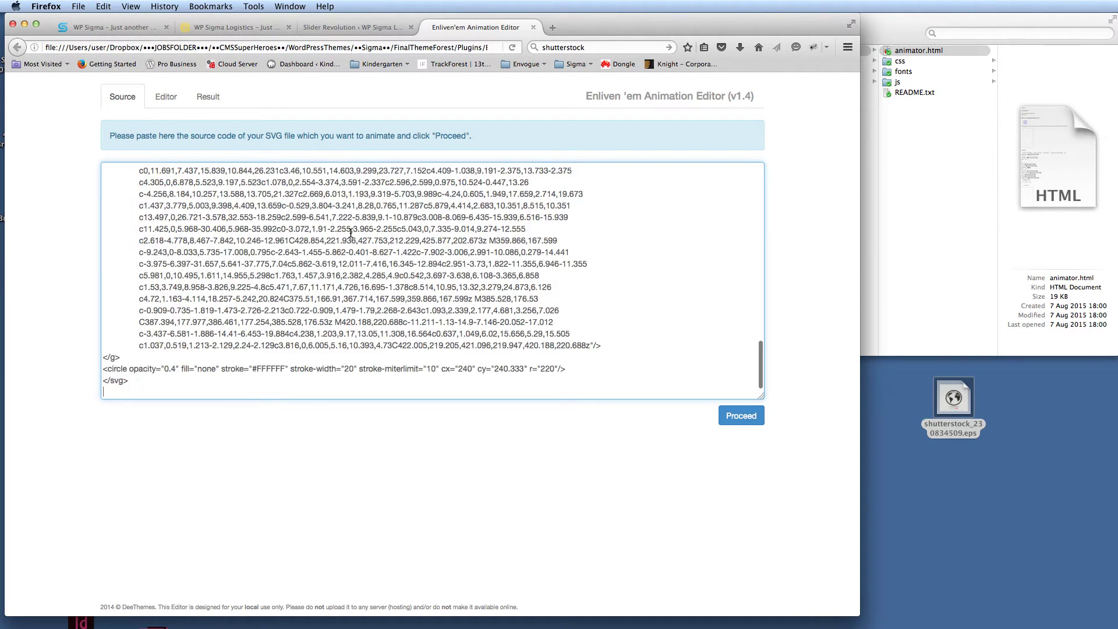
{"action": "scroll", "coordinate": [306, 288], "scroll_direction": "up", "scroll_amount": 20}
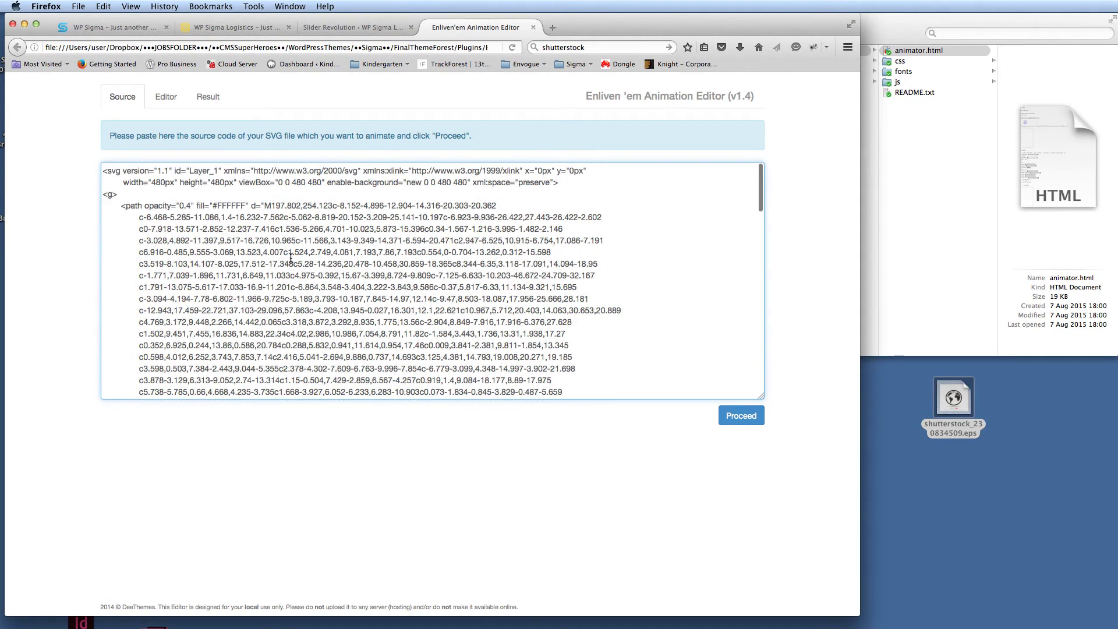
{"action": "left_click", "coordinate": [742, 416]}
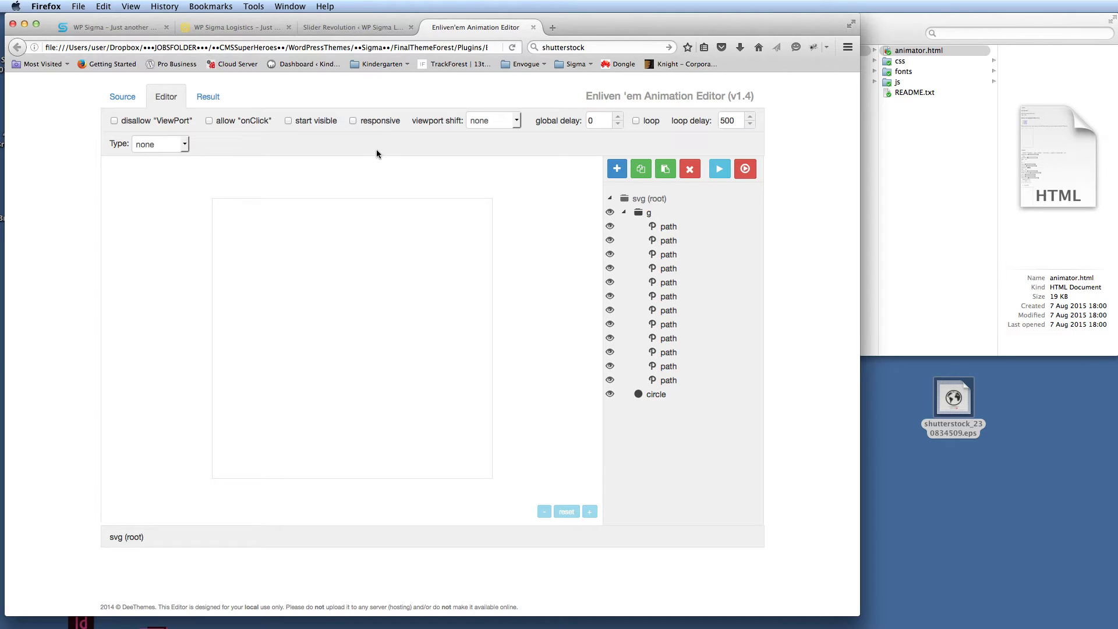
Set viewport shift to one-half and give the g group a 4000 ms Draw lines animation.
{"action": "left_click", "coordinate": [489, 121]}
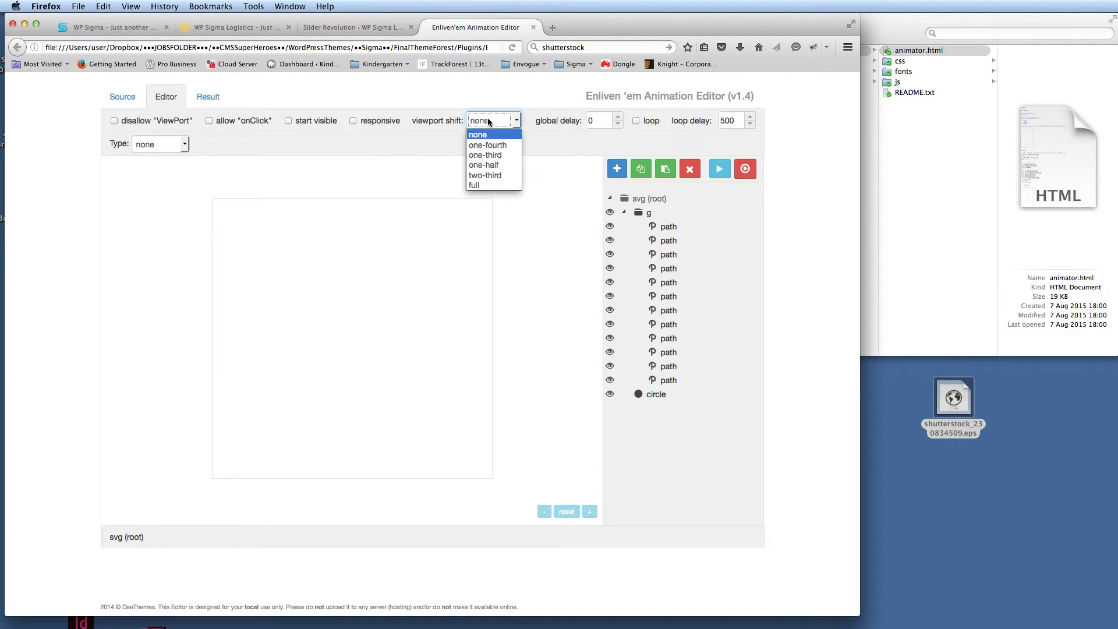
{"action": "left_click", "coordinate": [484, 165]}
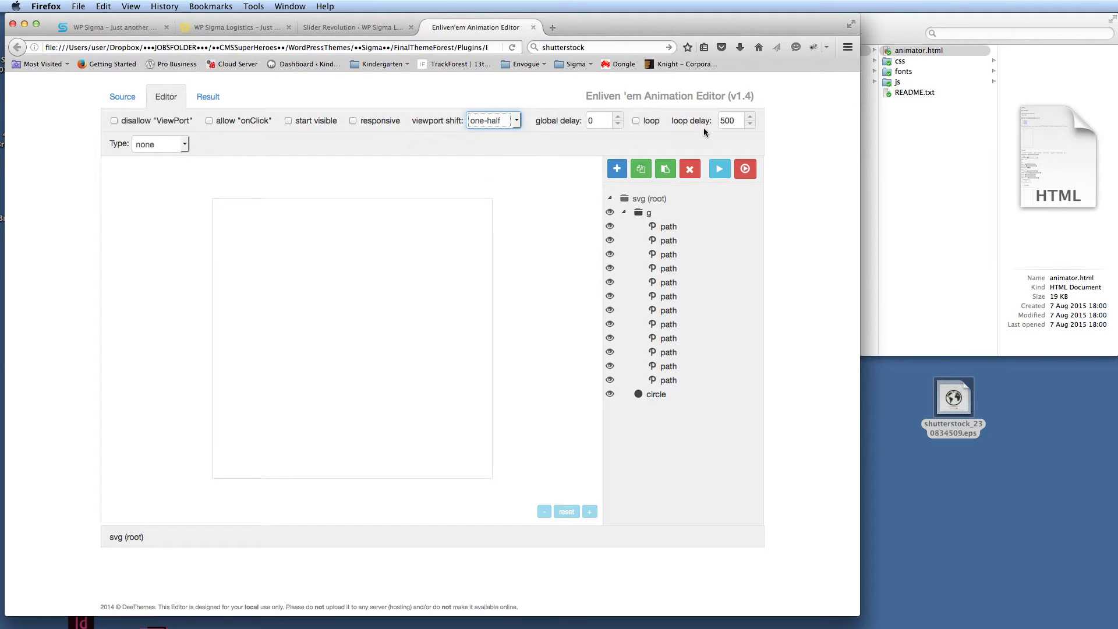
{"action": "left_click", "coordinate": [645, 214]}
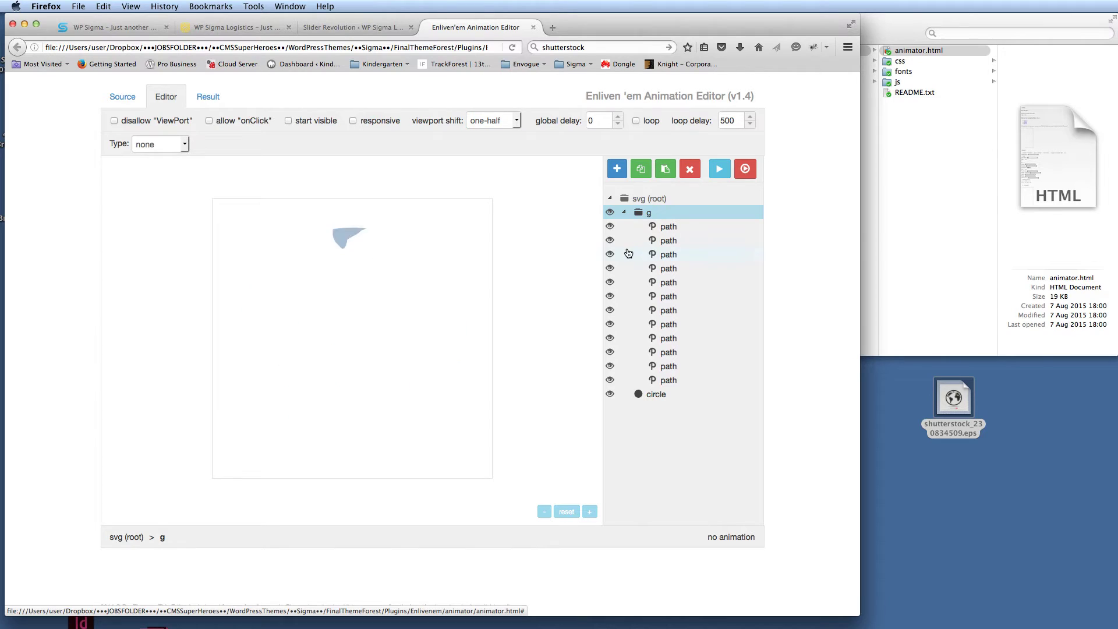
{"action": "left_click", "coordinate": [180, 145]}
{"action": "left_click", "coordinate": [162, 189]}
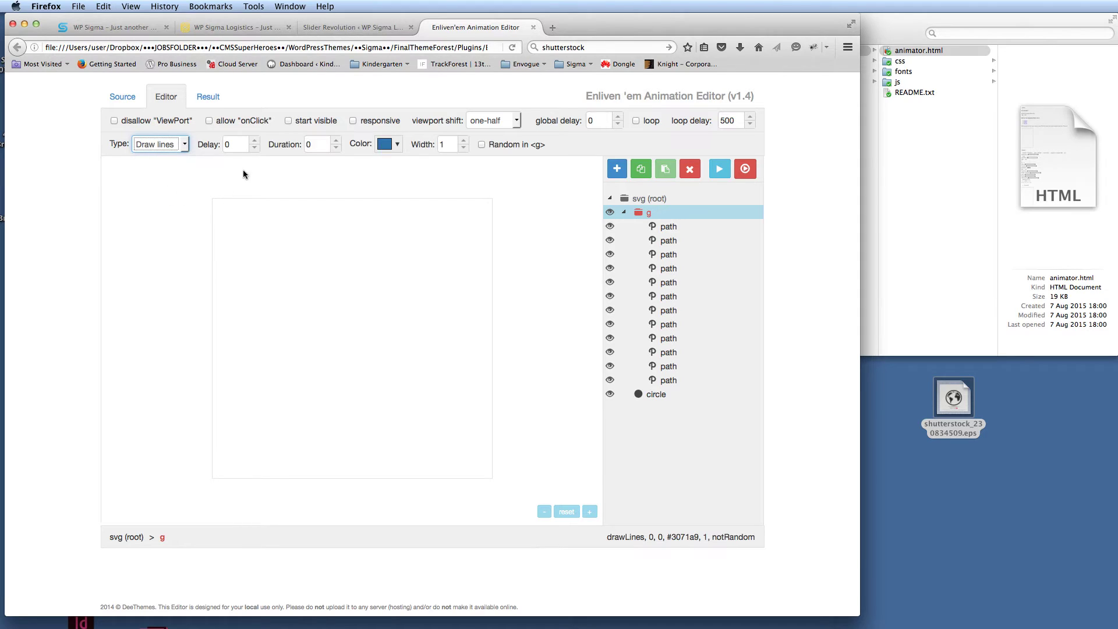
{"action": "double_click", "coordinate": [315, 143]}
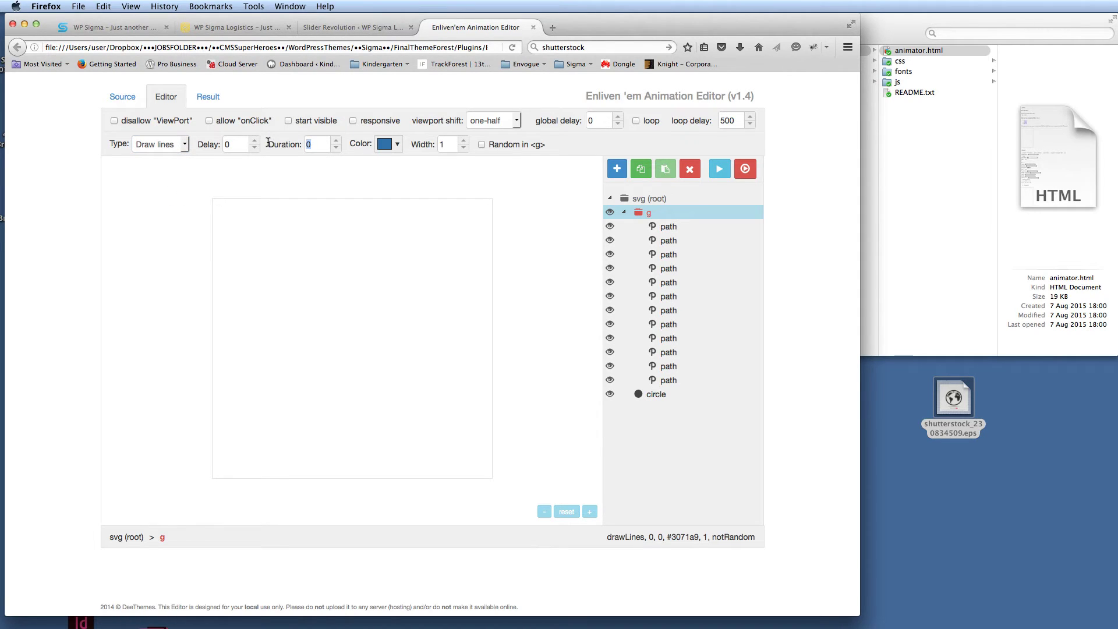
{"action": "key", "text": "Return"}
Give the group's strokes width 4 and light-blue colour #86aed0, previewing the line drawing.
{"action": "left_click", "coordinate": [386, 146]}
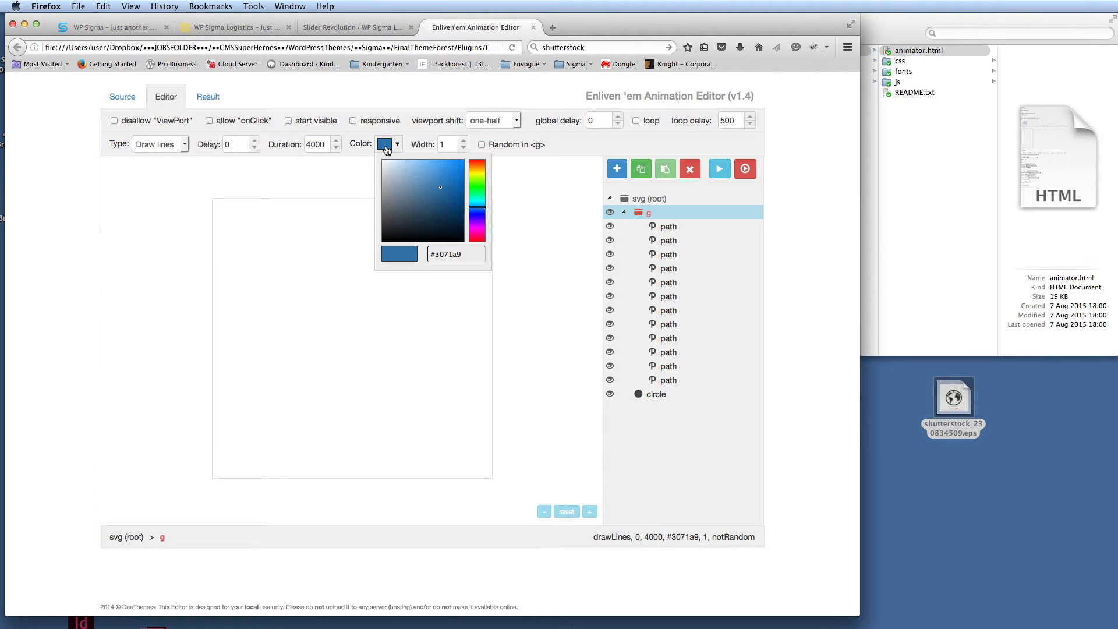
{"action": "left_click_drag", "start_coordinate": [394, 175], "coordinate": [365, 143]}
{"action": "double_click", "coordinate": [442, 145]}
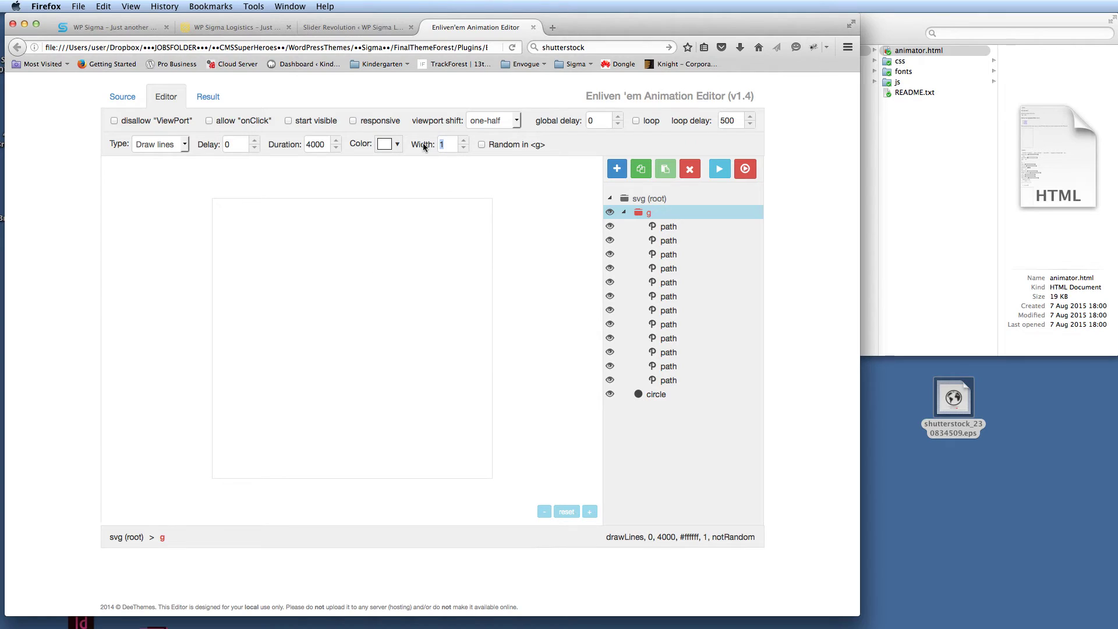
{"action": "type", "text": "2"}
{"action": "left_click", "coordinate": [384, 144]}
{"action": "left_click", "coordinate": [418, 183]}
{"action": "left_click", "coordinate": [588, 204]}
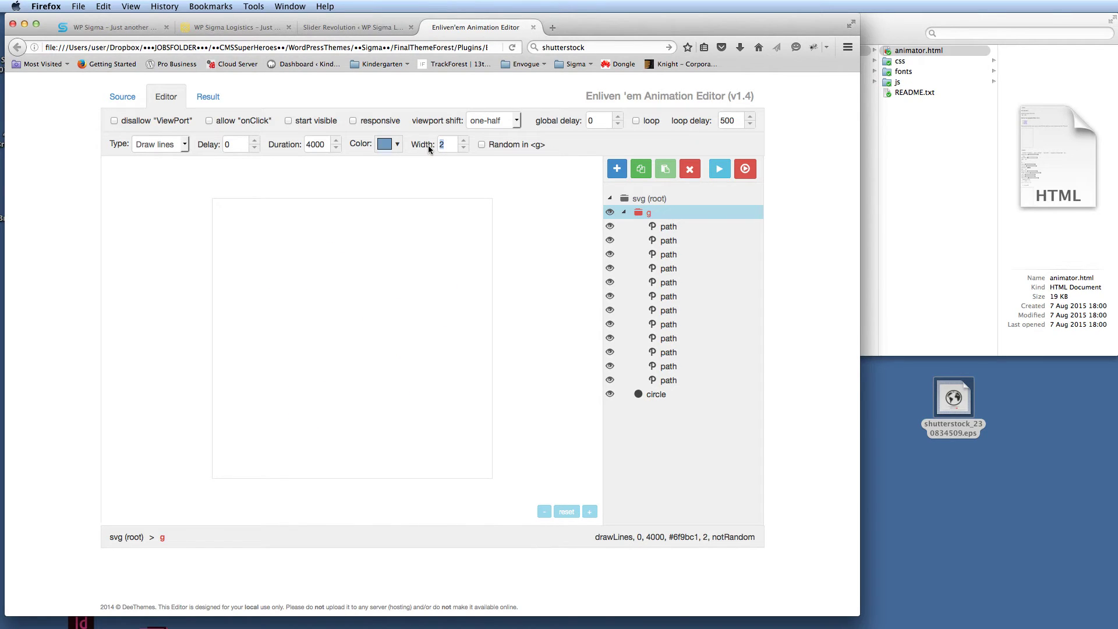
{"action": "type", "text": "4"}
{"action": "left_click", "coordinate": [720, 169]}
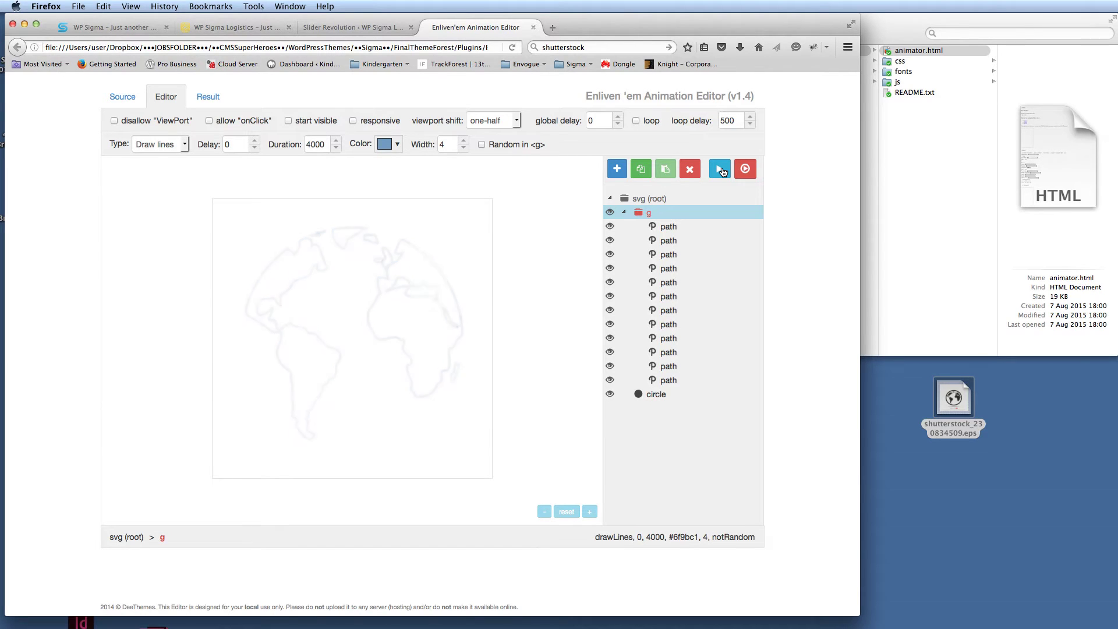
{"action": "left_click", "coordinate": [397, 144]}
{"action": "left_click_drag", "start_coordinate": [404, 170], "coordinate": [411, 178]}
{"action": "left_click", "coordinate": [523, 201]}
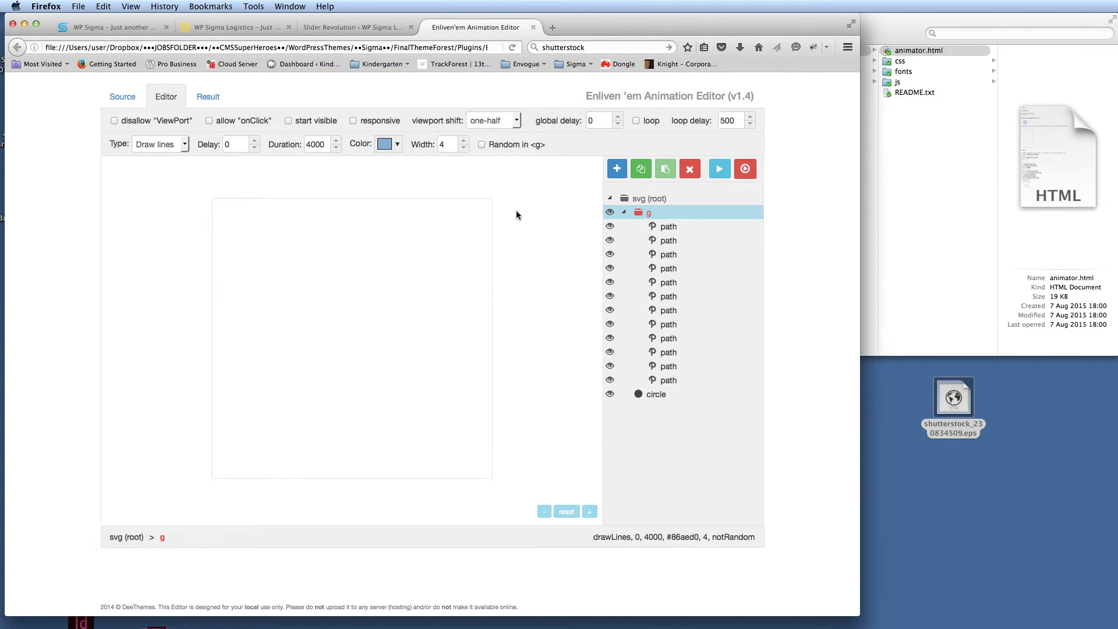
Apply the Draw lines animation to the circle and preview it.
{"action": "left_click", "coordinate": [661, 396]}
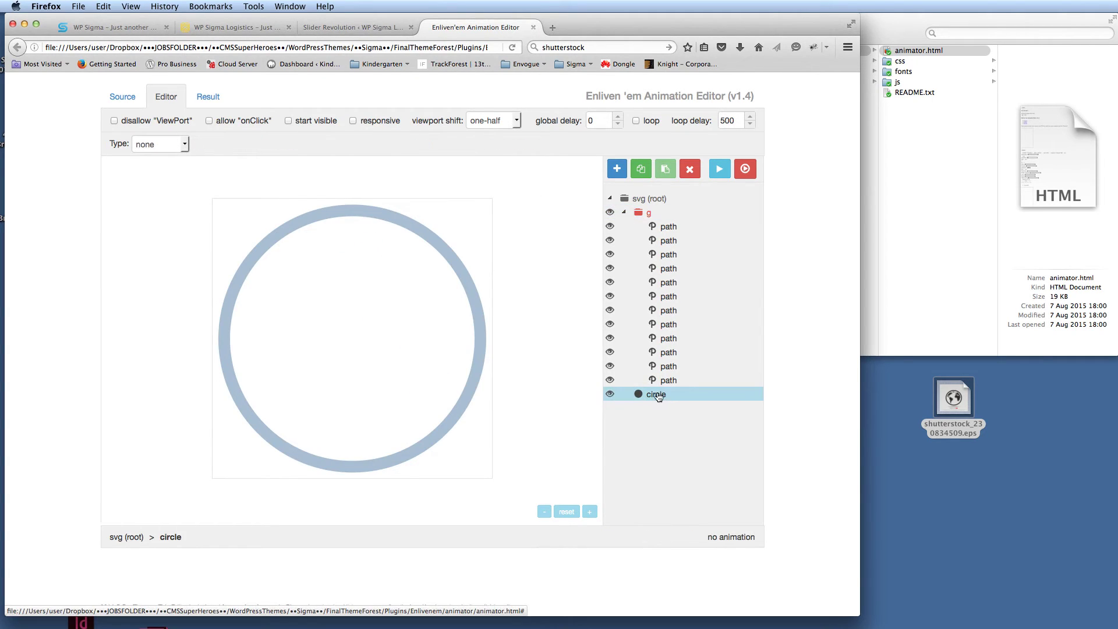
{"action": "left_click", "coordinate": [184, 145]}
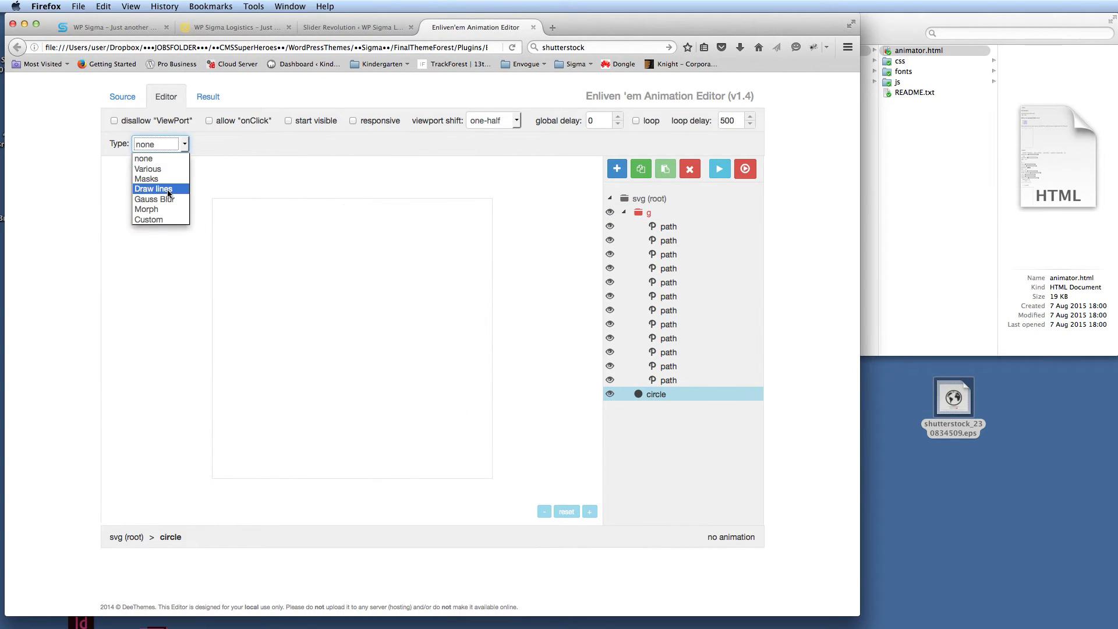
{"action": "left_click", "coordinate": [166, 190]}
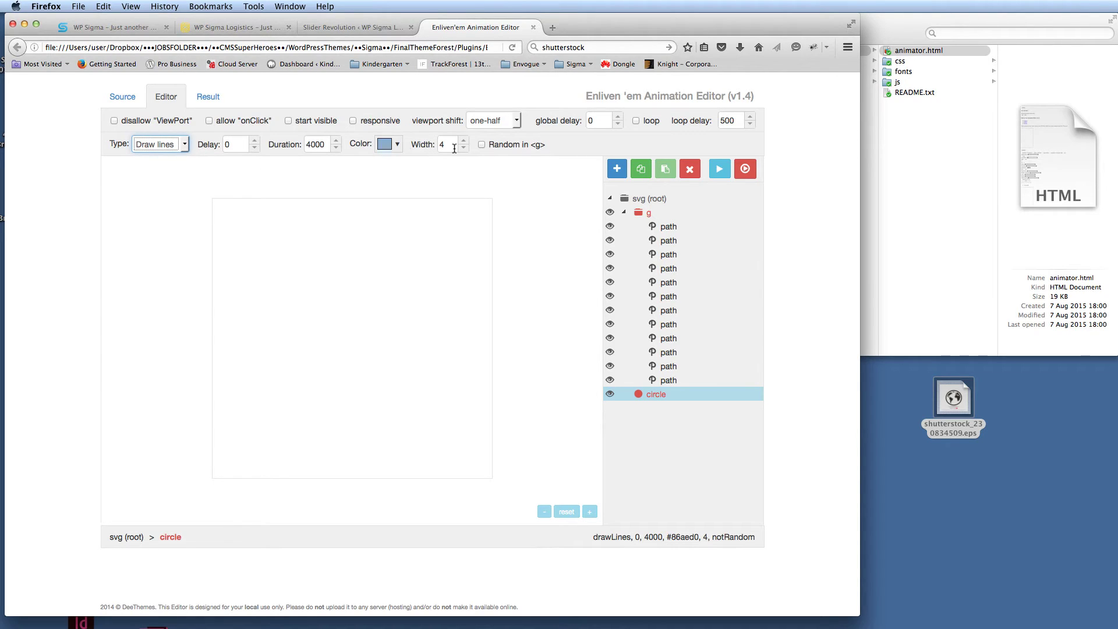
{"action": "left_click", "coordinate": [745, 174]}
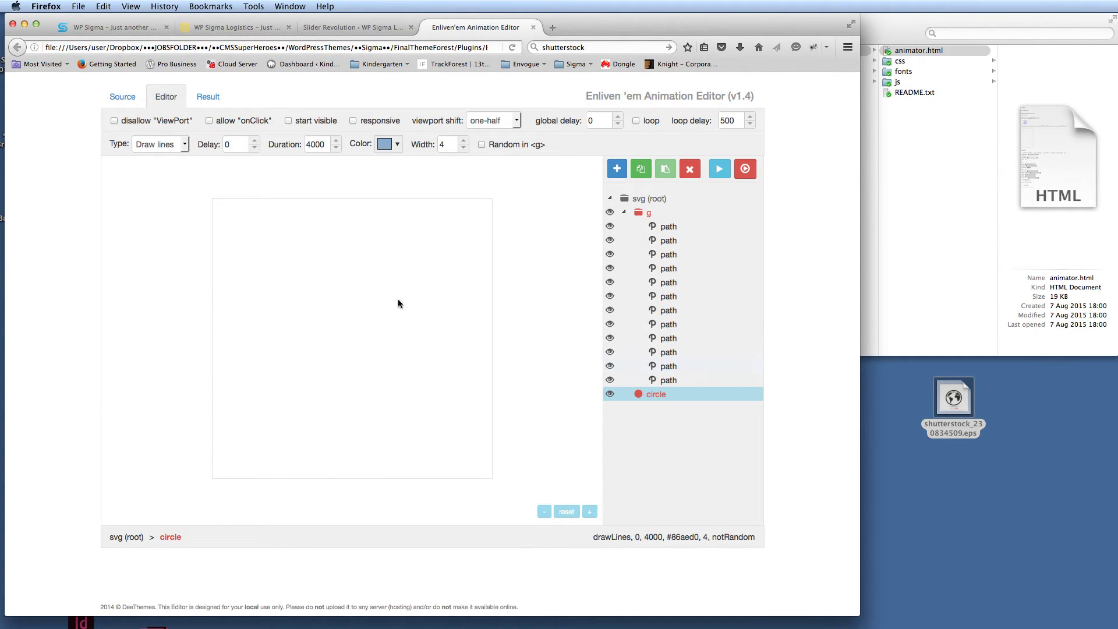
Set both the map group and circle strokes to white #ffffff and preview the finished globe.
{"action": "left_click", "coordinate": [639, 213]}
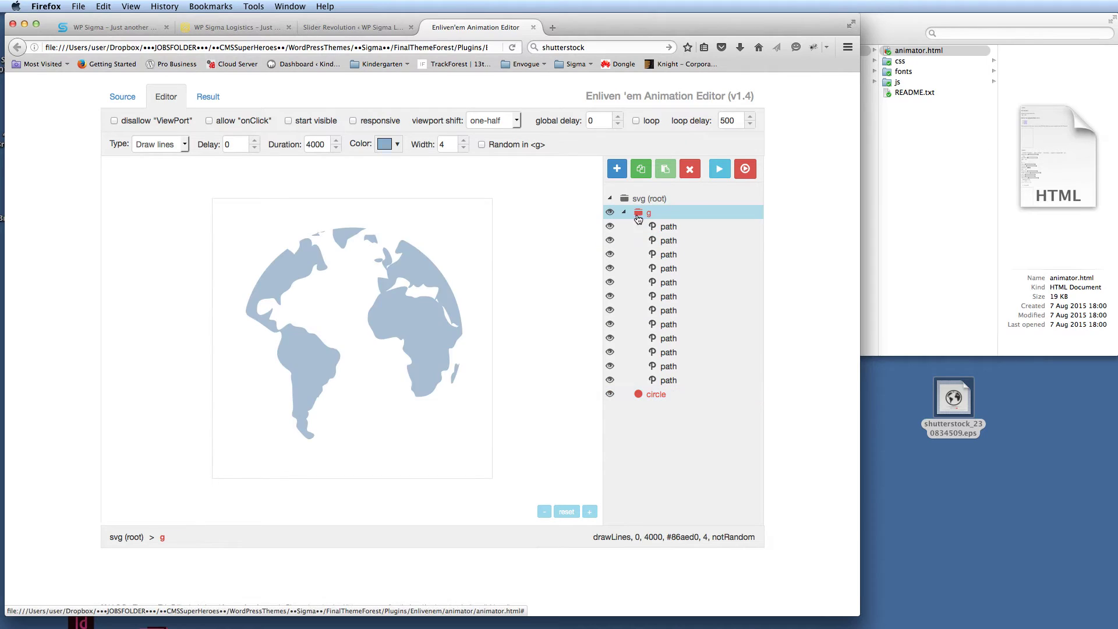
{"action": "left_click", "coordinate": [396, 145]}
{"action": "left_click_drag", "start_coordinate": [380, 173], "coordinate": [372, 151]}
{"action": "left_click", "coordinate": [571, 291]}
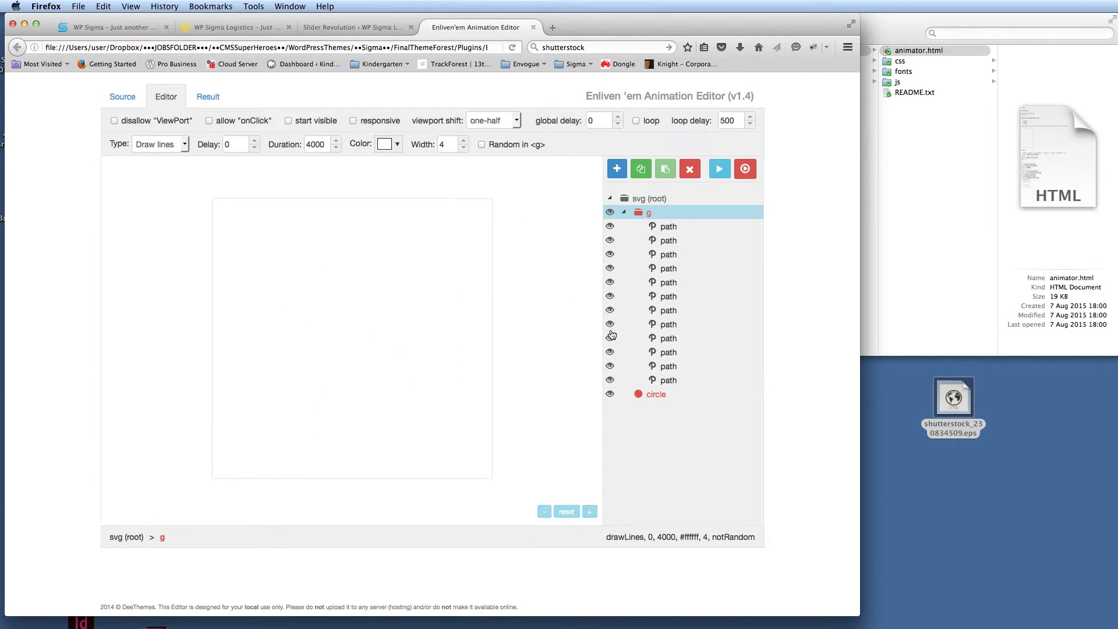
{"action": "left_click", "coordinate": [656, 395]}
{"action": "left_click", "coordinate": [389, 145]}
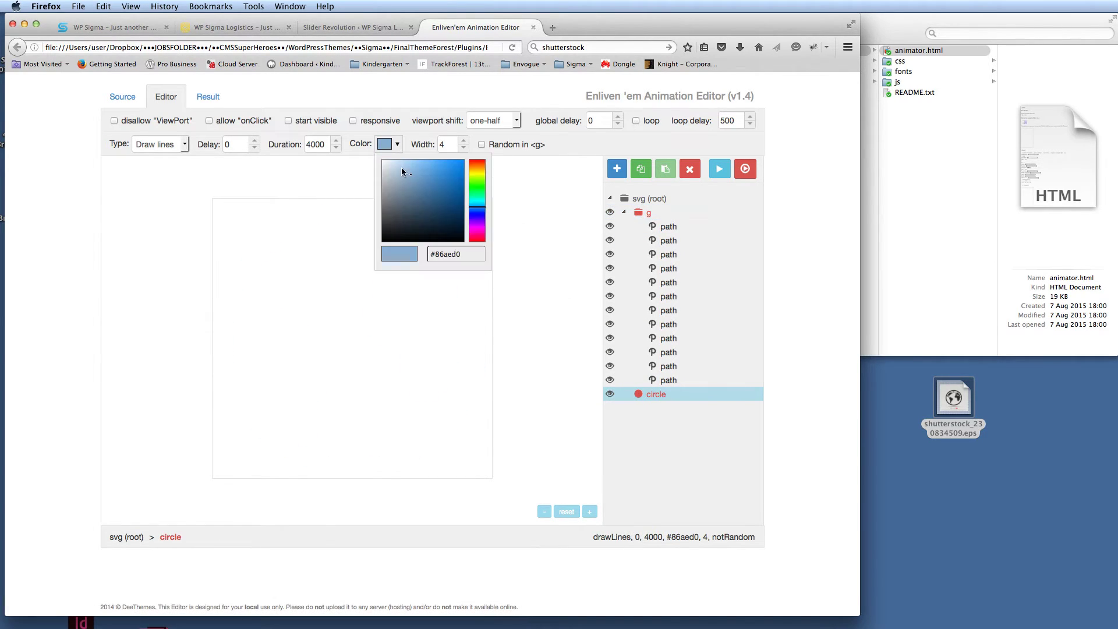
{"action": "left_click", "coordinate": [543, 234]}
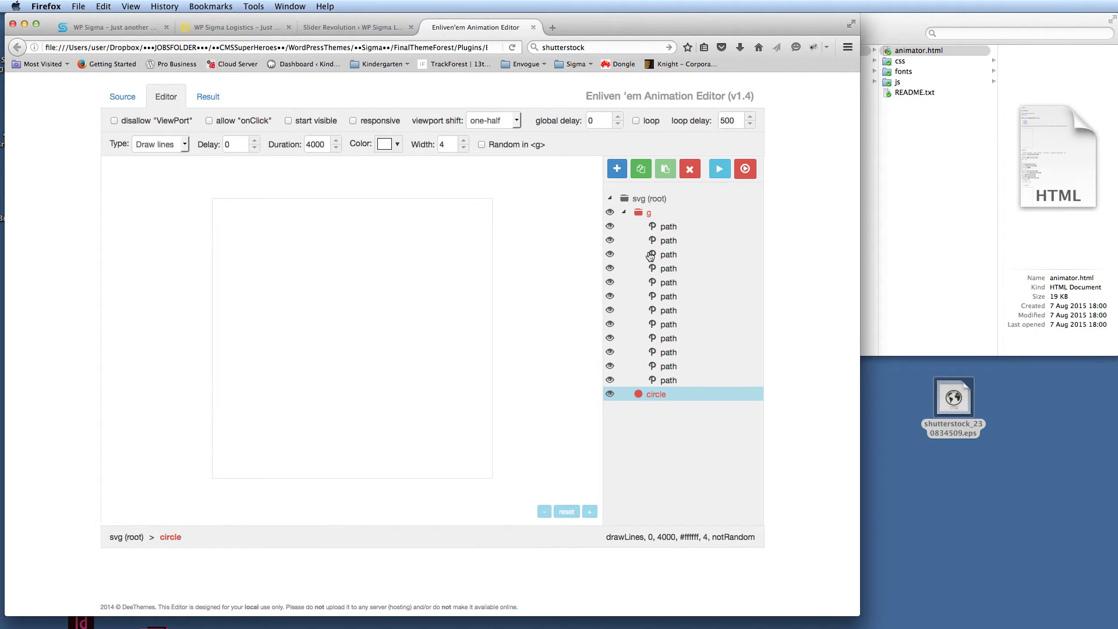
{"action": "left_click", "coordinate": [751, 173]}
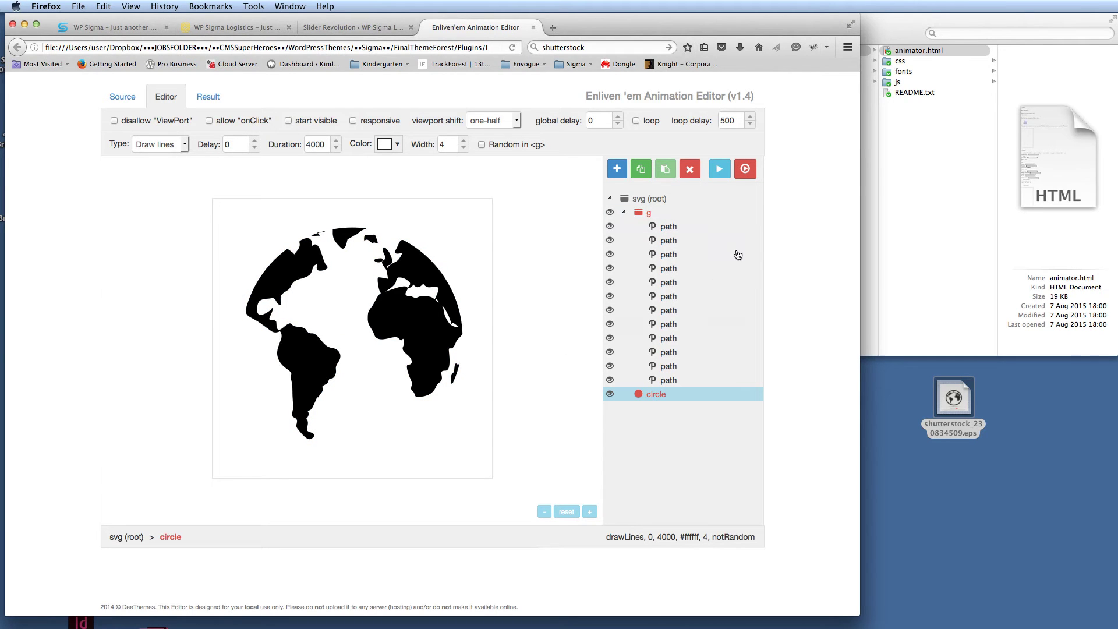
{"action": "left_click", "coordinate": [210, 97]}
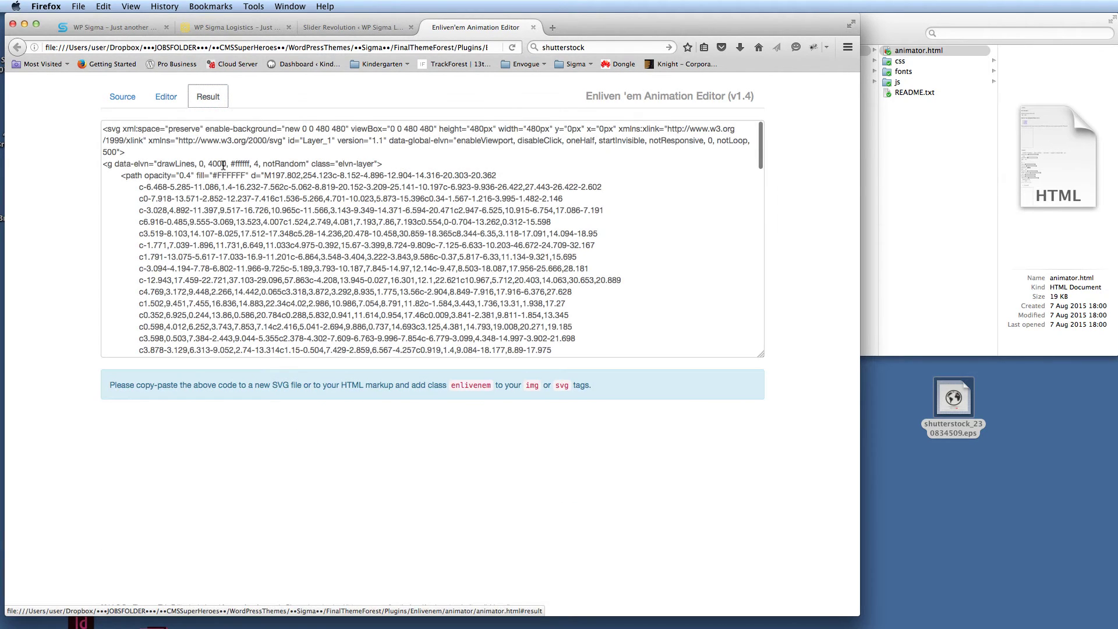
Copy all the generated SVG code and start a new blank TextEdit document, Untitled 6.
{"action": "left_click", "coordinate": [274, 240]}
{"action": "key", "text": "super+a"}
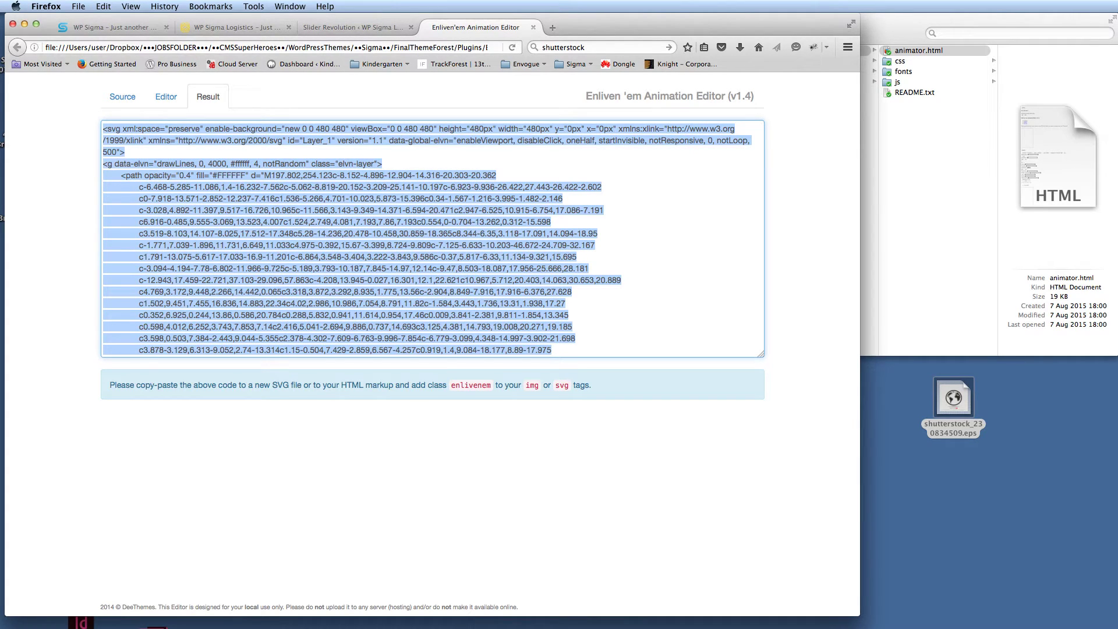
{"action": "key", "text": "super+Tab"}
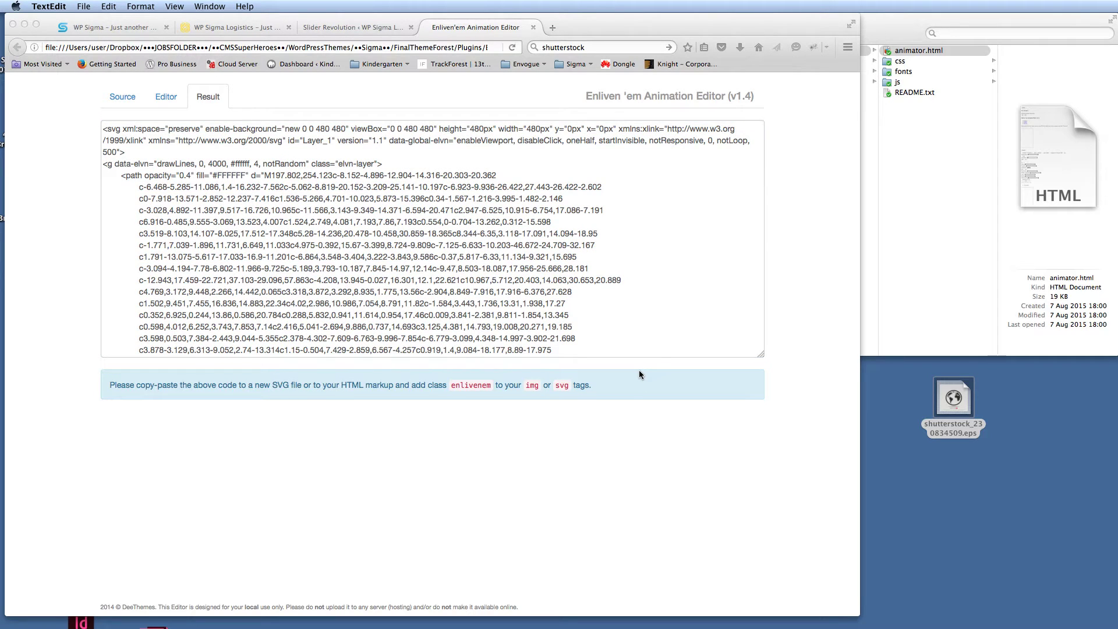
{"action": "key", "text": "super+n"}
{"action": "left_click_drag", "start_coordinate": [346, 74], "coordinate": [507, 307]}
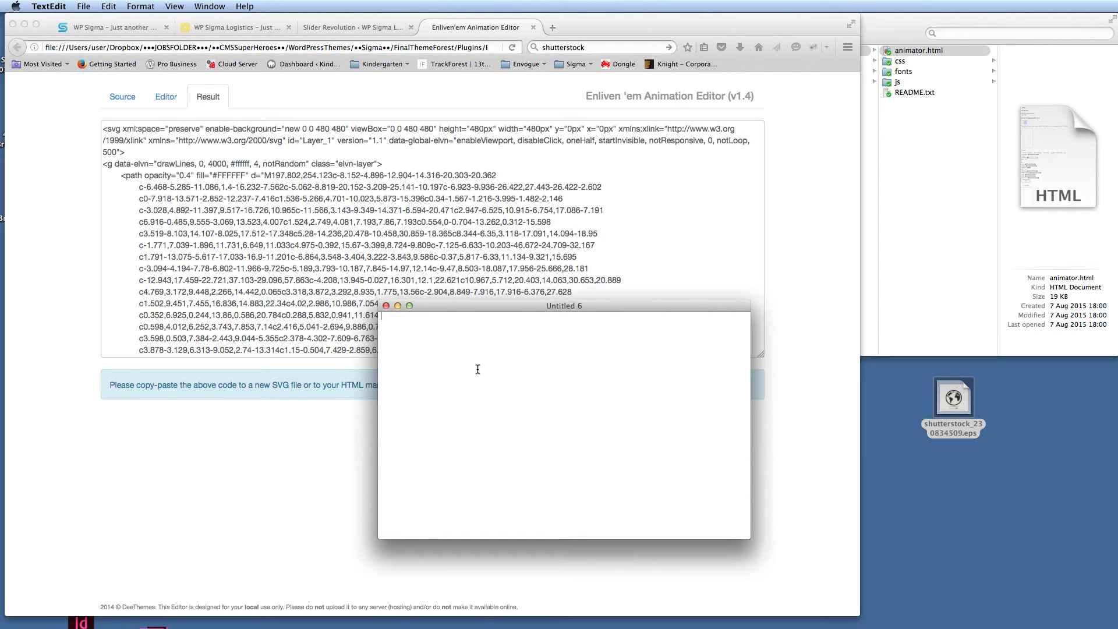
Paste the animated globe SVG code into the new TextEdit document.
{"action": "key", "text": "super+v"}
{"action": "left_click_drag", "start_coordinate": [750, 538], "coordinate": [937, 580]}
{"action": "scroll", "coordinate": [466, 393], "scroll_direction": "up", "scroll_amount": 15}
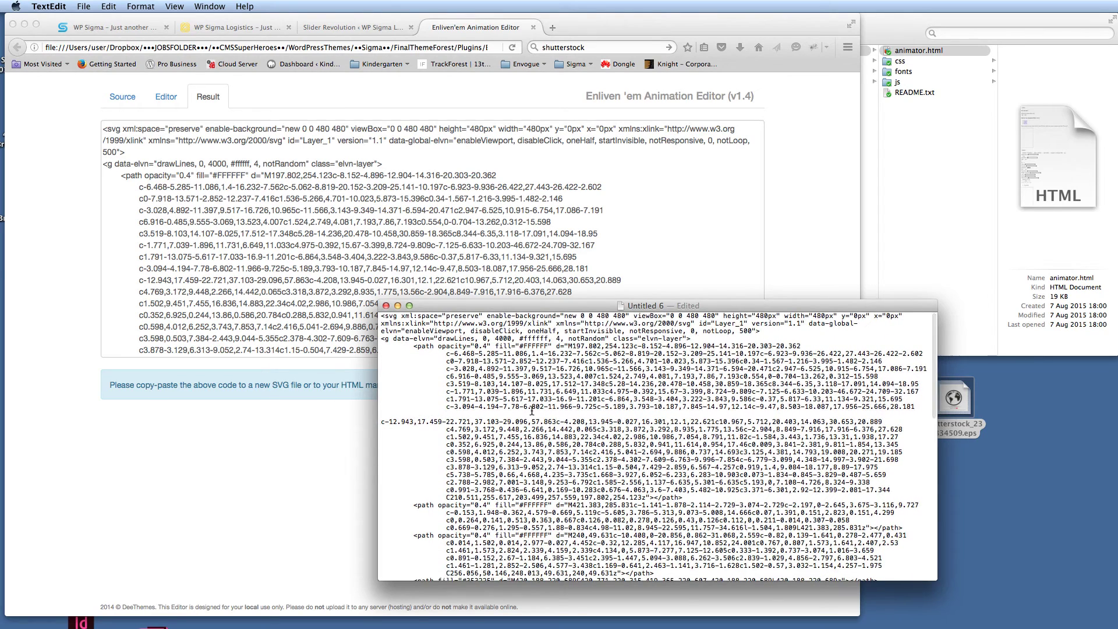
Save the document as Worldanim with the Desktop as its location.
{"action": "key", "text": "super+s"}
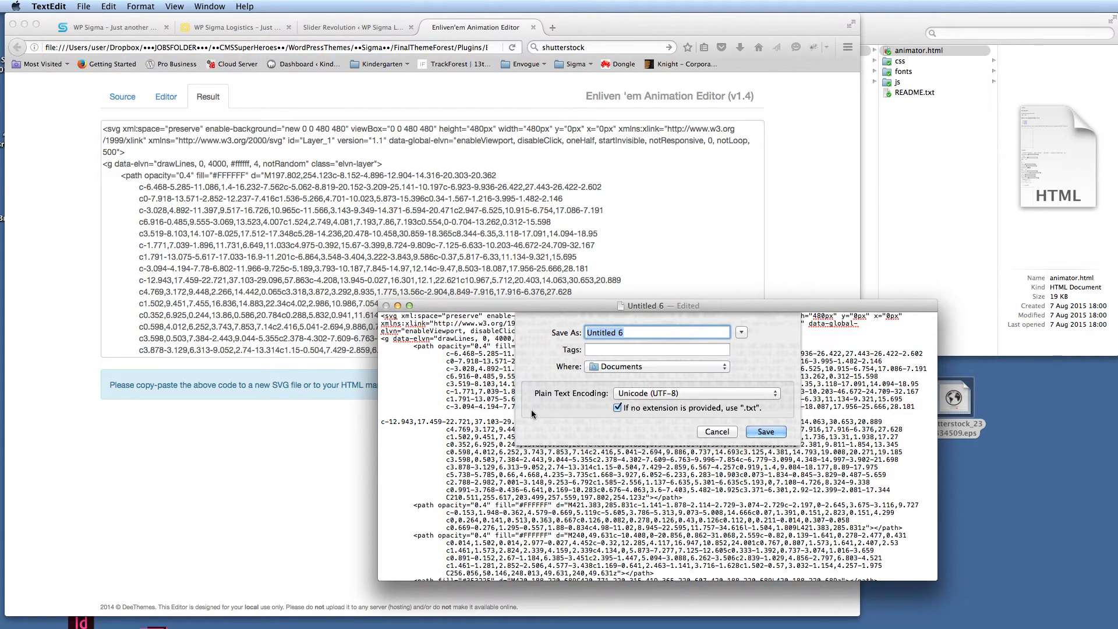
{"action": "type", "text": "Worldanim"}
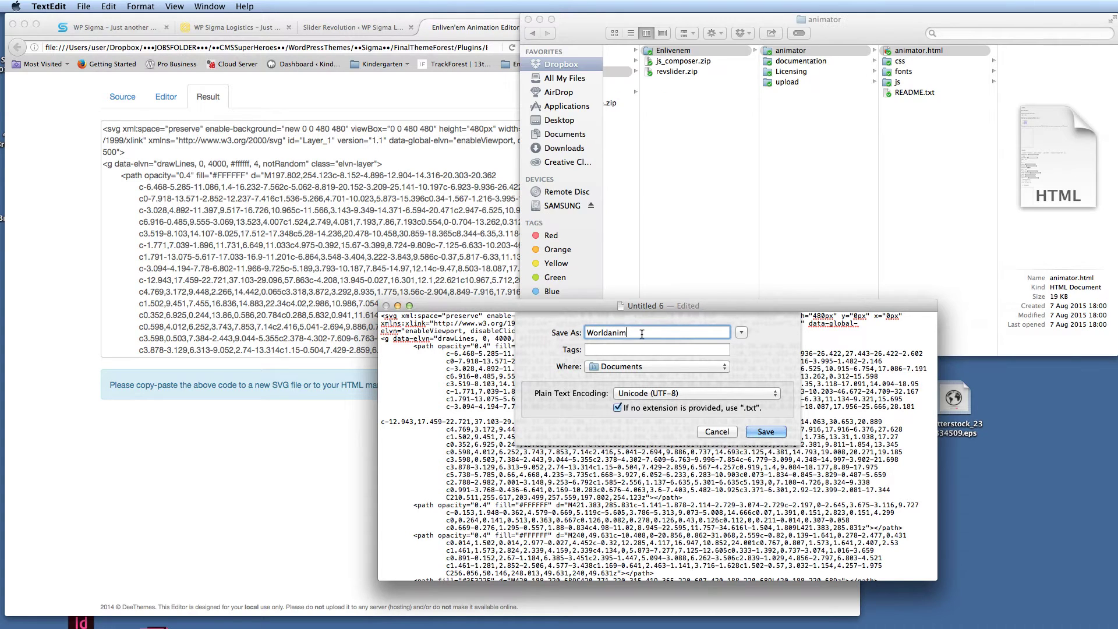
{"action": "left_click", "coordinate": [741, 332]}
{"action": "left_click", "coordinate": [742, 332]}
{"action": "left_click", "coordinate": [703, 367]}
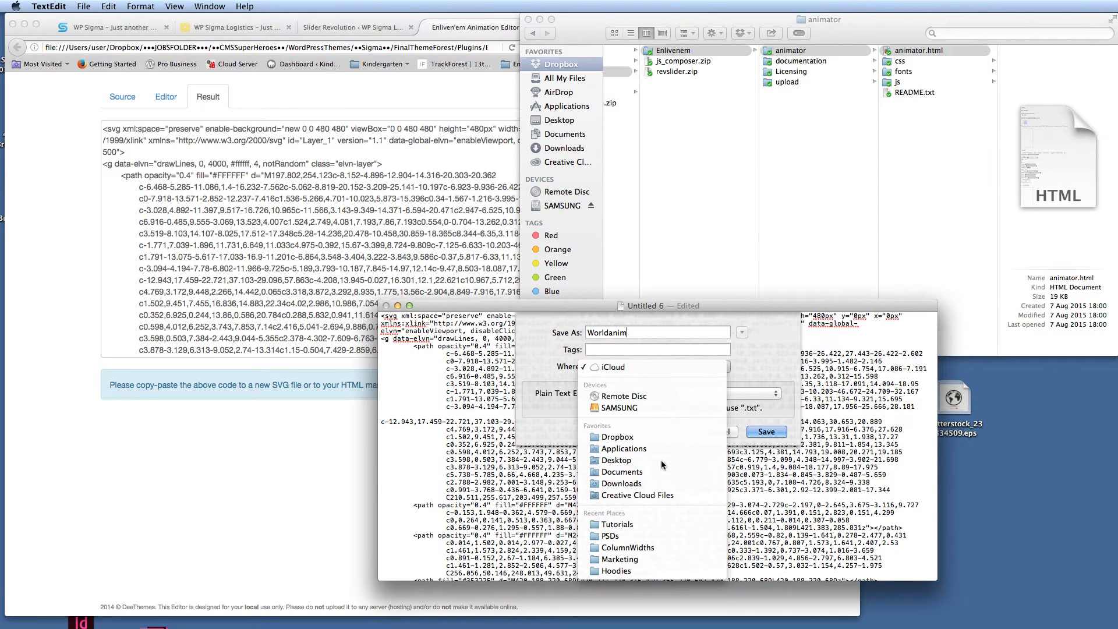
{"action": "left_click", "coordinate": [699, 460]}
{"action": "left_click", "coordinate": [741, 332]}
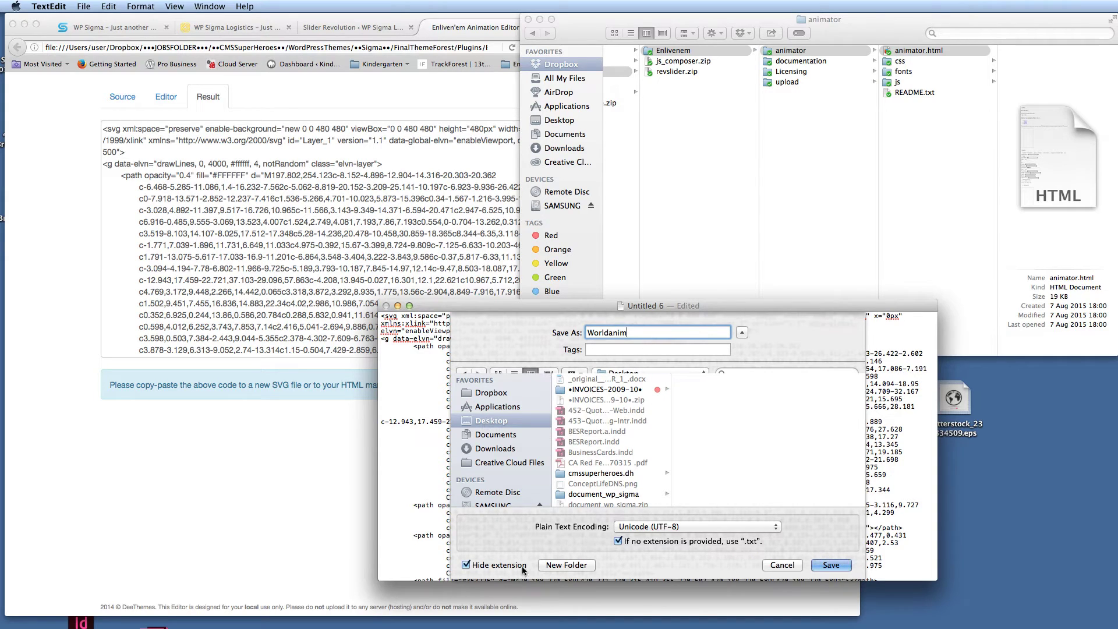
Change the extension to .svg, confirm keeping .svg on save, and close the document.
{"action": "left_click", "coordinate": [466, 565]}
{"action": "key", "text": "Right"}
{"action": "key", "text": "BackSpace"}
{"action": "key", "text": "BackSpace"}
{"action": "key", "text": "BackSpace"}
{"action": "type", "text": "s"}
{"action": "left_click", "coordinate": [832, 566]}
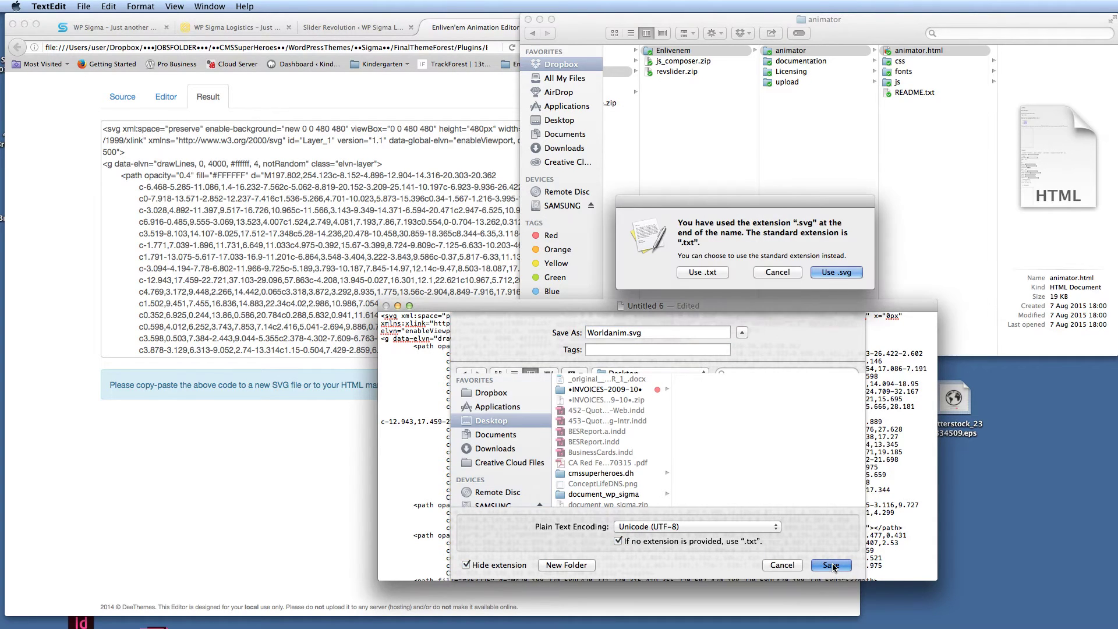
{"action": "left_click", "coordinate": [837, 272]}
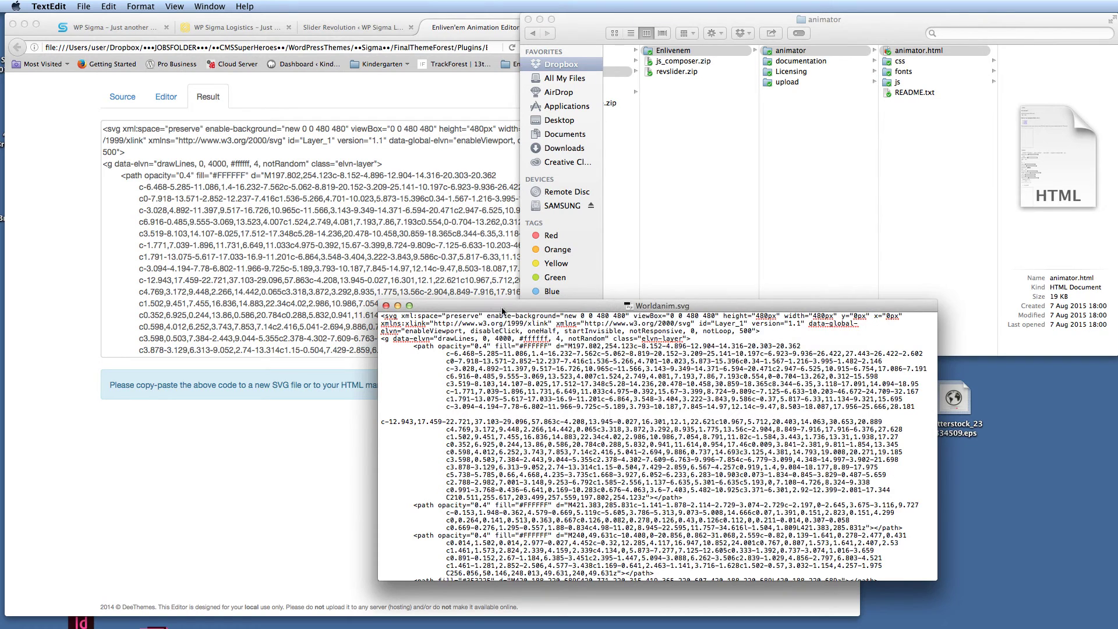
{"action": "left_click", "coordinate": [386, 306]}
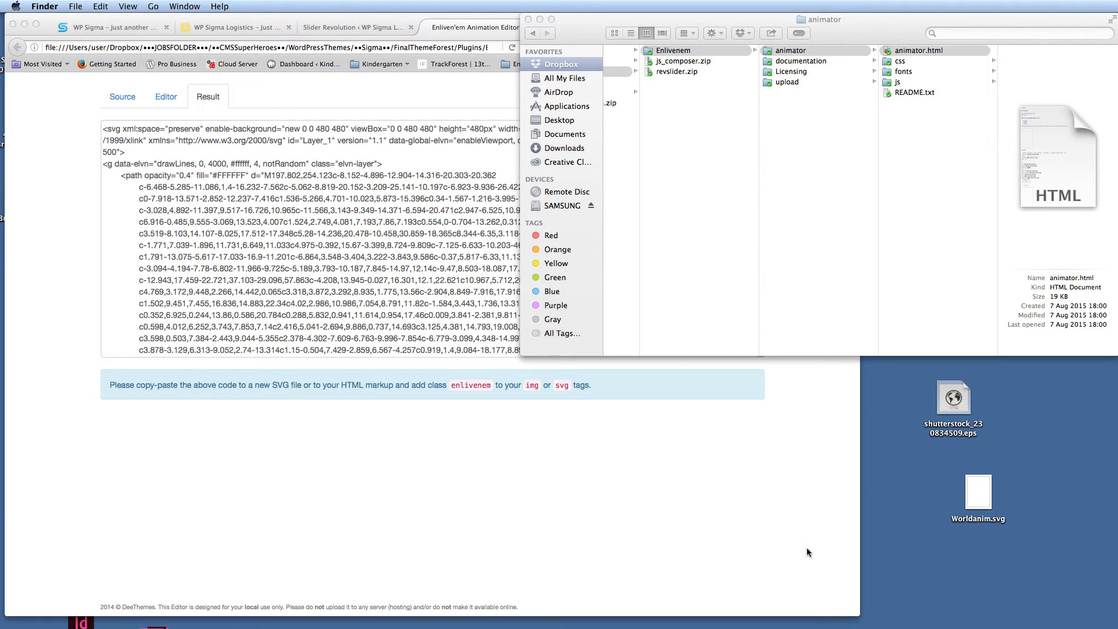
Close the Enliven 'em editor tab, confirming Leave Page.
{"action": "left_click", "coordinate": [787, 534]}
{"action": "key", "text": "super+a"}
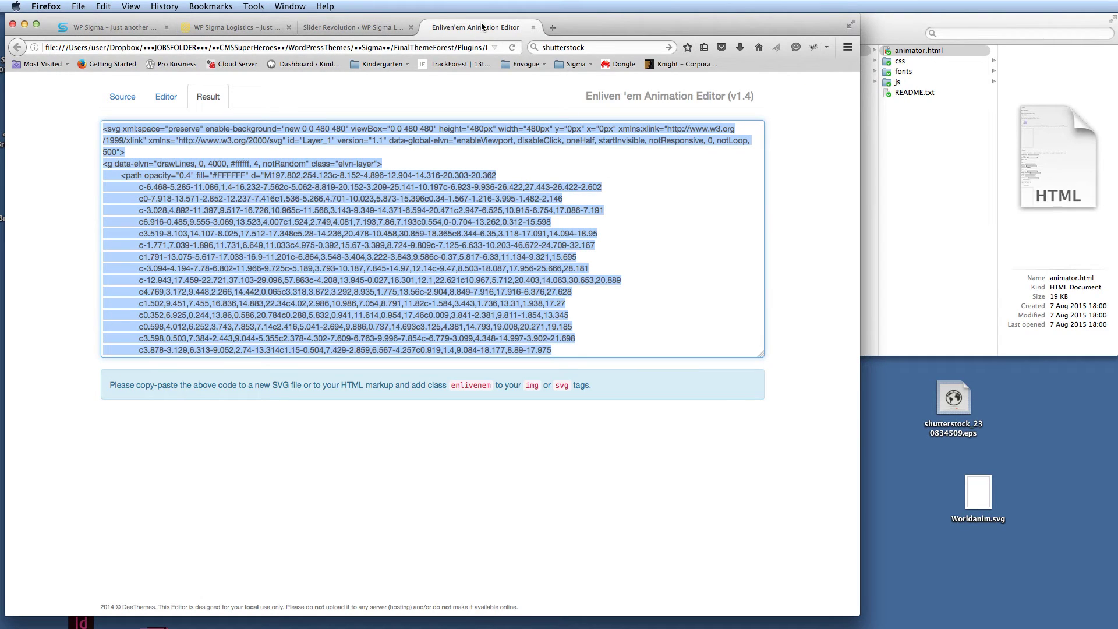
{"action": "left_click", "coordinate": [533, 28]}
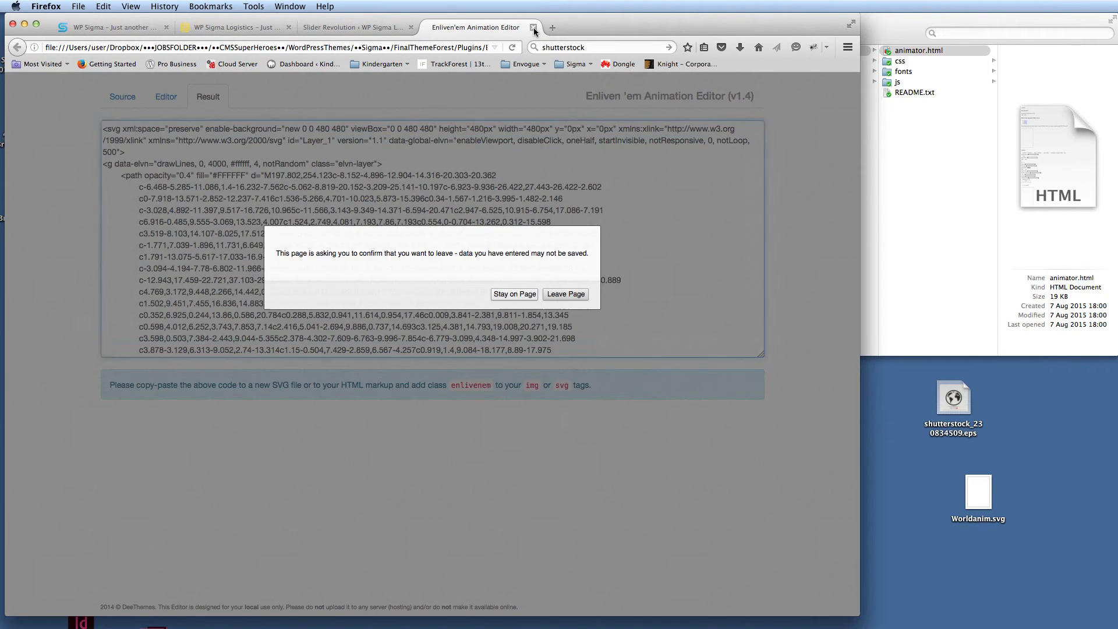
{"action": "left_click", "coordinate": [565, 295]}
From the site's homepage tab, open the Home slider's settings in Slider Revolution.
{"action": "left_click", "coordinate": [245, 27]}
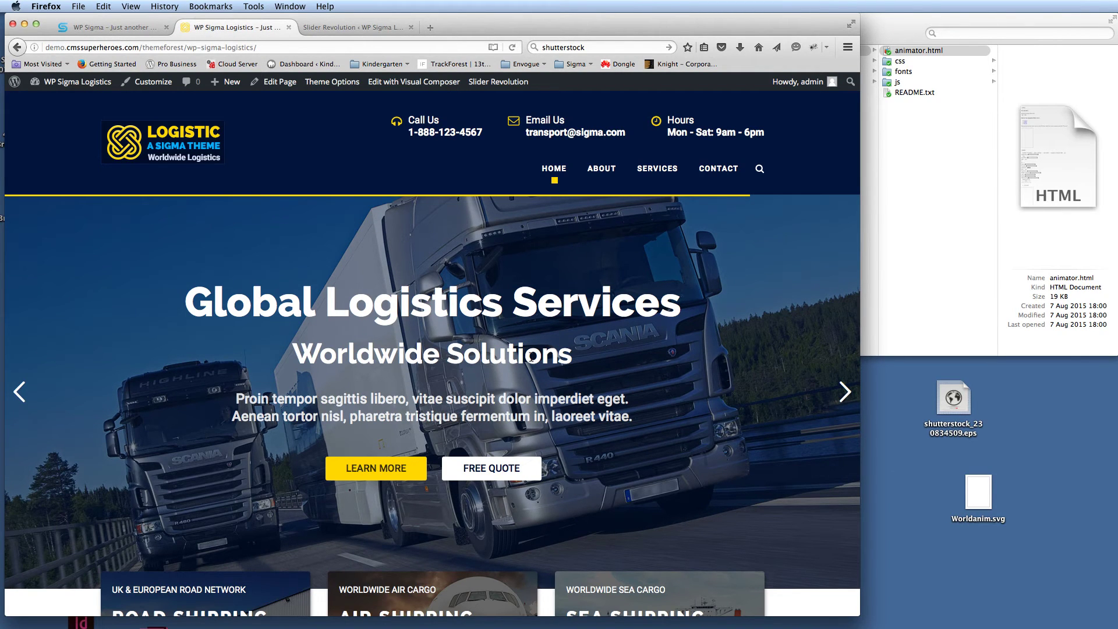
{"action": "scroll", "coordinate": [499, 314], "scroll_direction": "down", "scroll_amount": 3}
{"action": "scroll", "coordinate": [500, 315], "scroll_direction": "up", "scroll_amount": 3}
{"action": "mouse_move", "coordinate": [495, 82]}
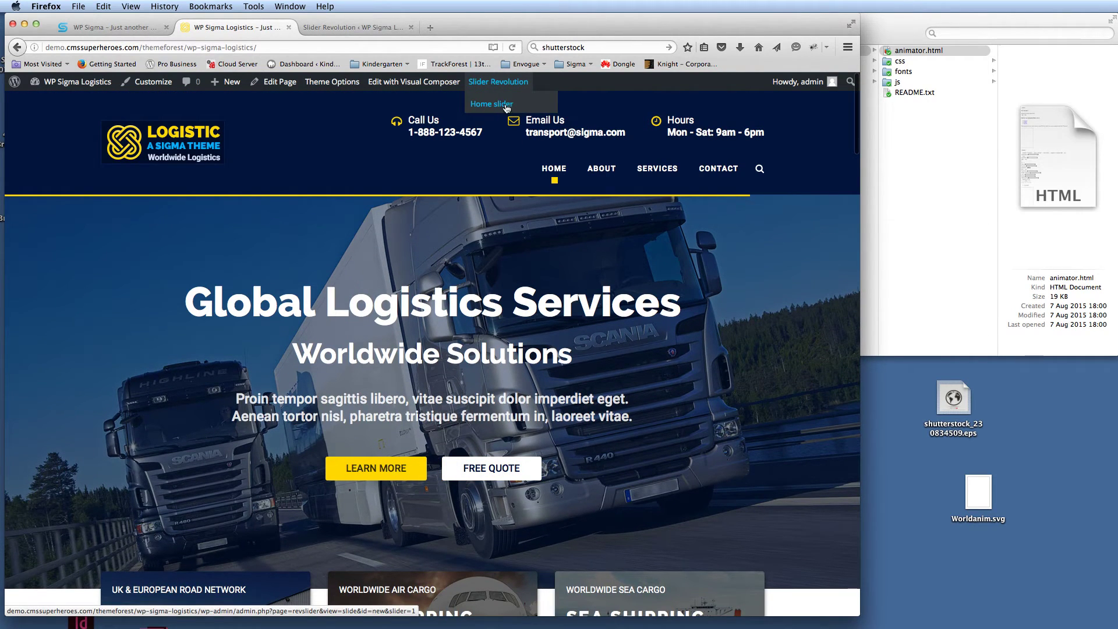
{"action": "left_click", "coordinate": [373, 28]}
{"action": "scroll", "coordinate": [526, 395], "scroll_direction": "down", "scroll_amount": 10}
{"action": "scroll", "coordinate": [526, 395], "scroll_direction": "down", "scroll_amount": 5}
{"action": "scroll", "coordinate": [526, 396], "scroll_direction": "up", "scroll_amount": 15}
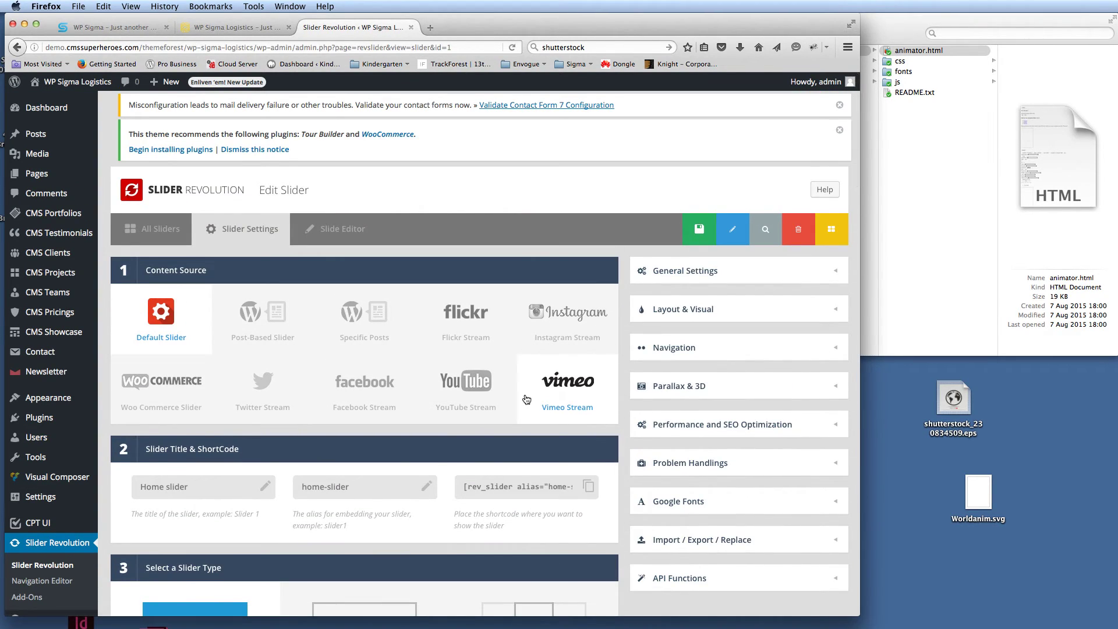
Copy the three lines of jQuery code from the TextEdit note.
{"action": "left_click_drag", "start_coordinate": [950, 623], "coordinate": [936, 539]}
{"action": "left_click_drag", "start_coordinate": [734, 570], "coordinate": [669, 536]}
{"action": "key", "text": "super+c"}
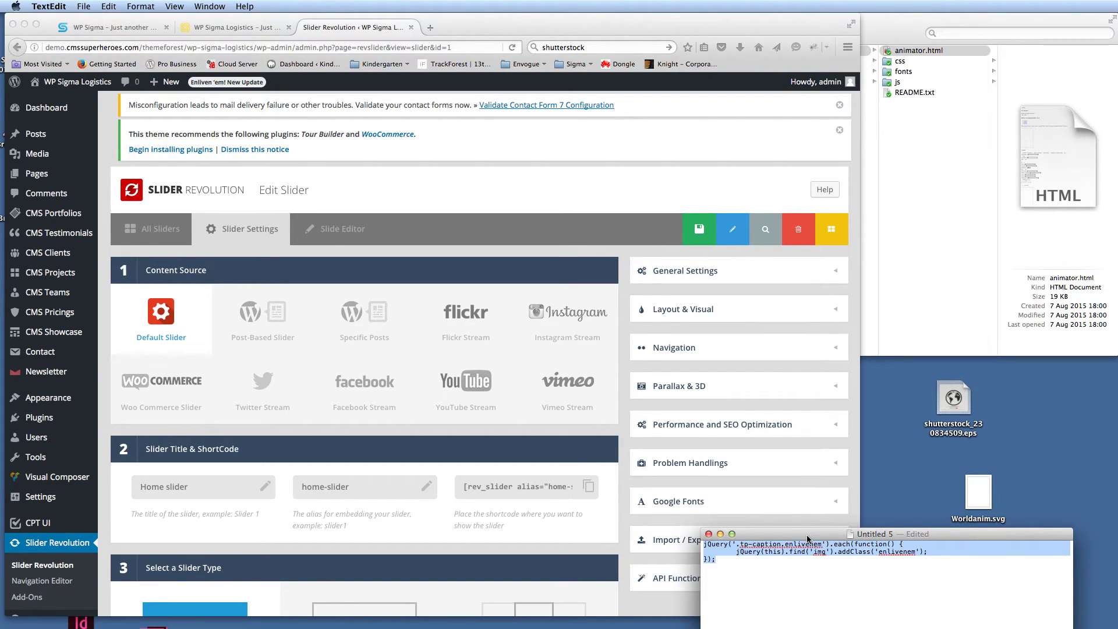
{"action": "mouse_move", "coordinate": [809, 537]}
{"action": "left_mouse_down"}
{"action": "mouse_move", "coordinate": [807, 617]}
{"action": "mouse_move", "coordinate": [807, 551]}
{"action": "left_mouse_up"}
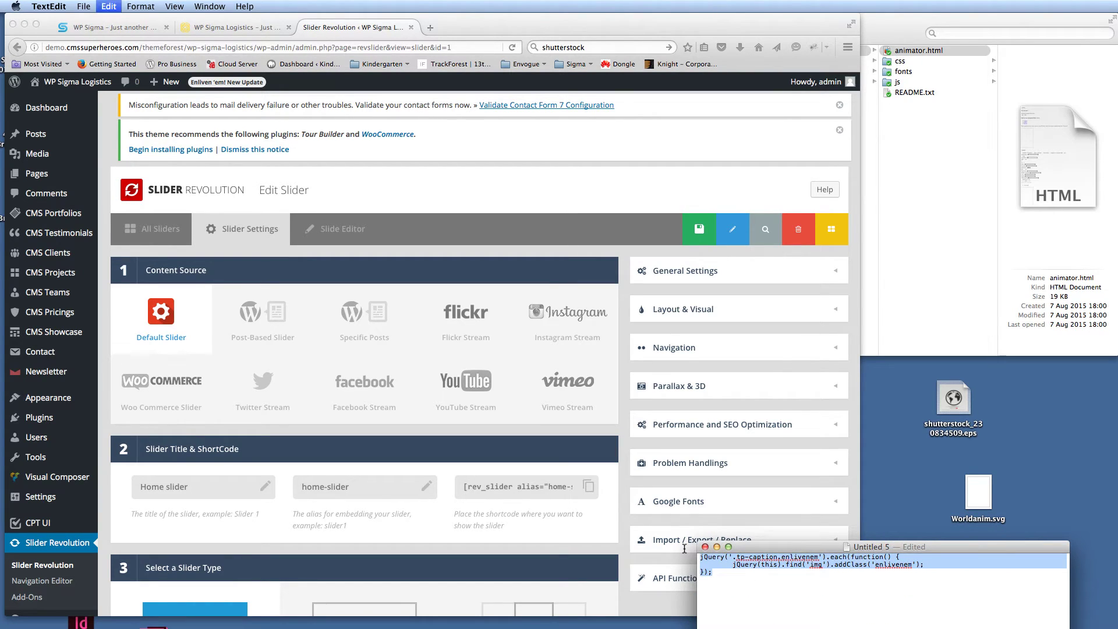
{"action": "key", "text": "super+m"}
Paste the jQuery code into the slider's Custom JavaScript field and save the settings.
{"action": "scroll", "coordinate": [516, 447], "scroll_direction": "down", "scroll_amount": 20}
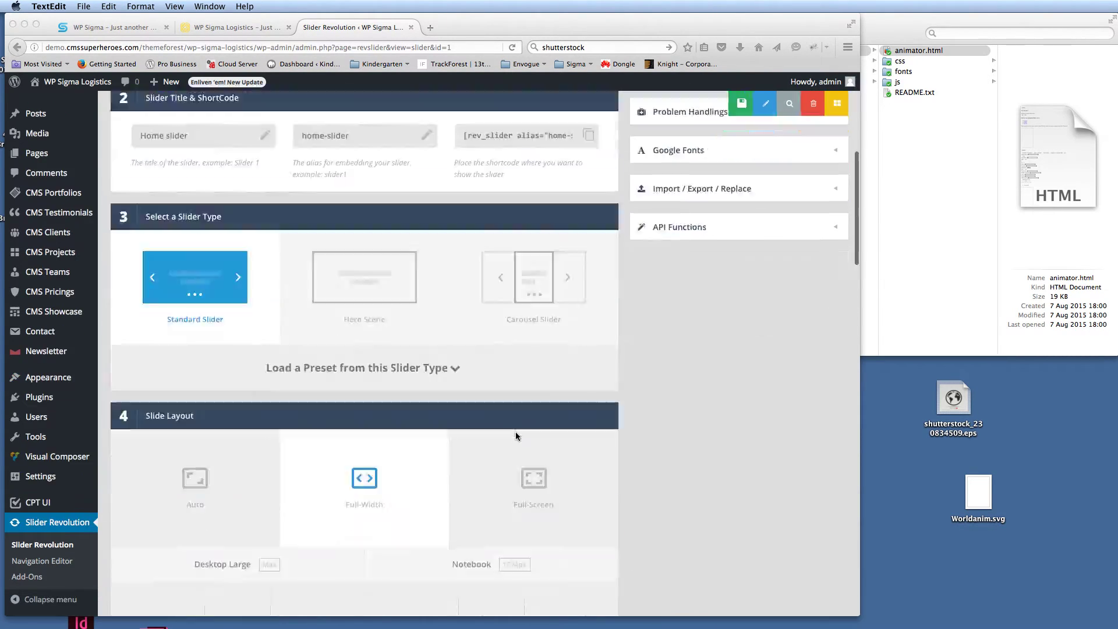
{"action": "left_click", "coordinate": [356, 404]}
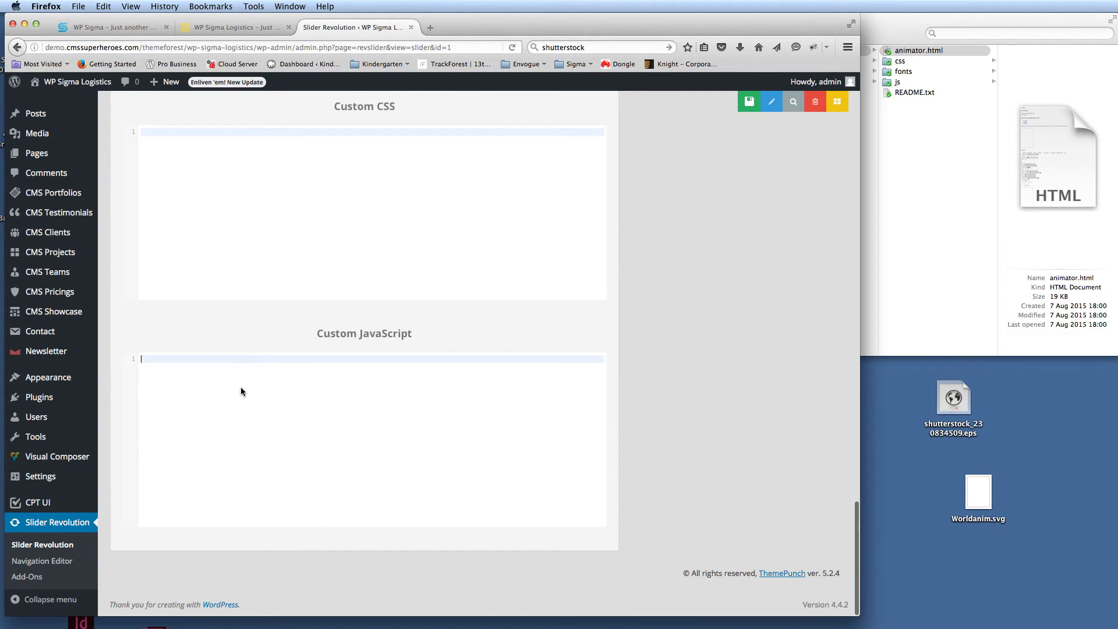
{"action": "key", "text": "super+v"}
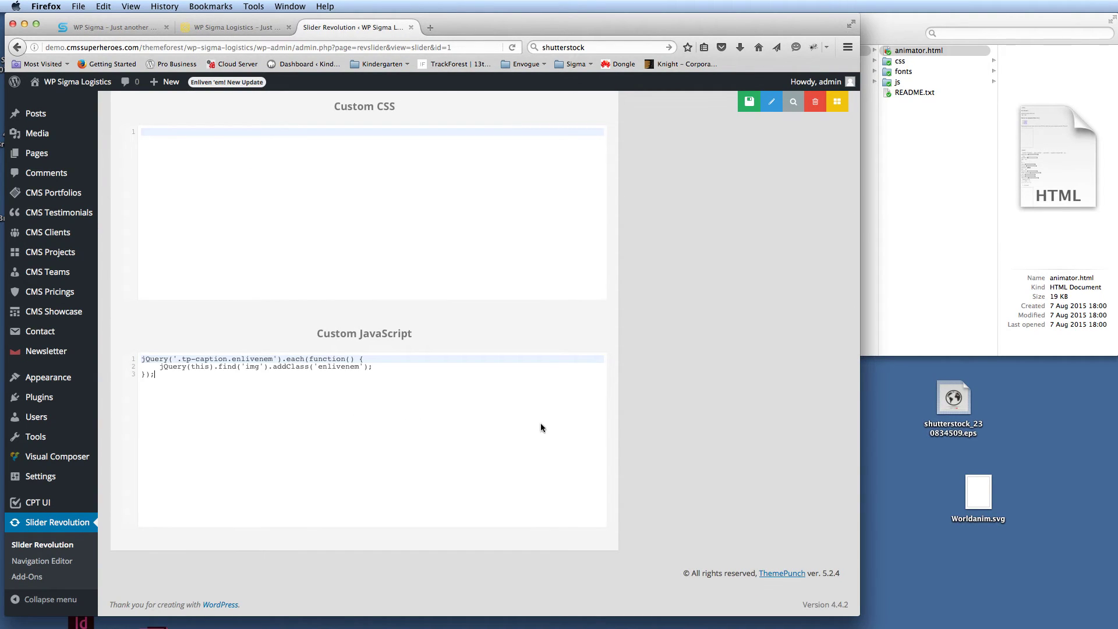
{"action": "scroll", "coordinate": [684, 433], "scroll_direction": "up", "scroll_amount": 20}
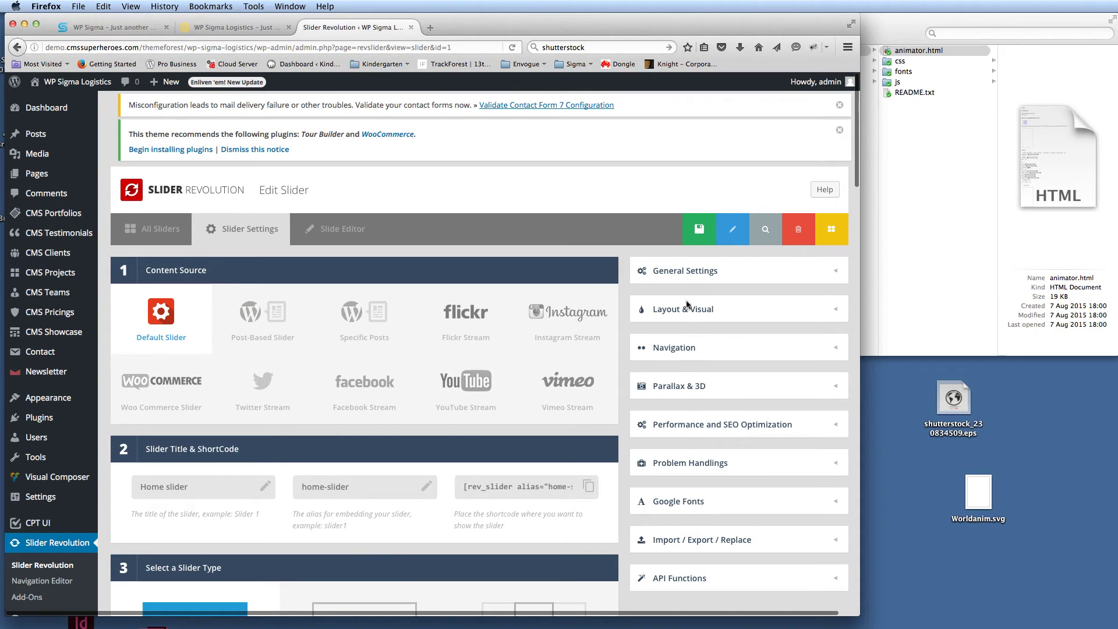
{"action": "left_click", "coordinate": [655, 233]}
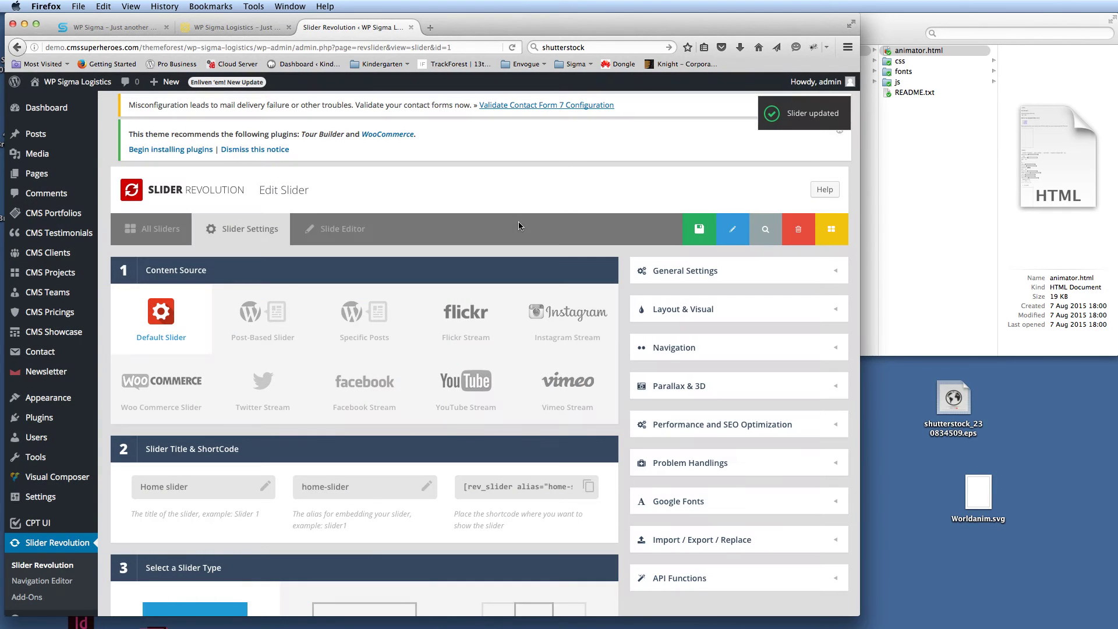
{"action": "left_click", "coordinate": [330, 234]}
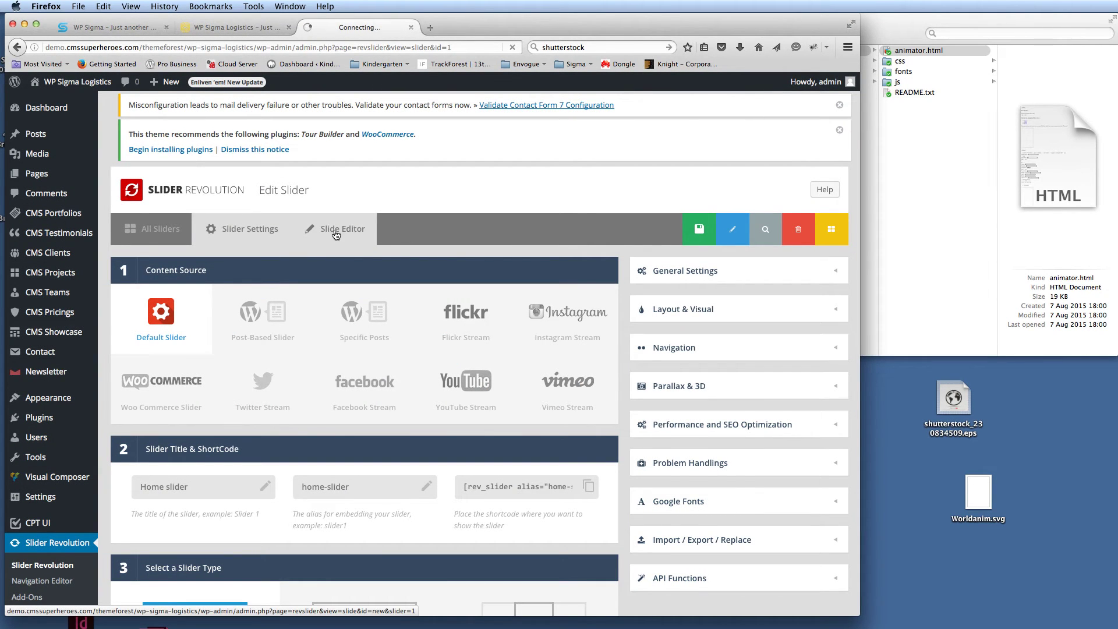
{"action": "left_click", "coordinate": [240, 26]}
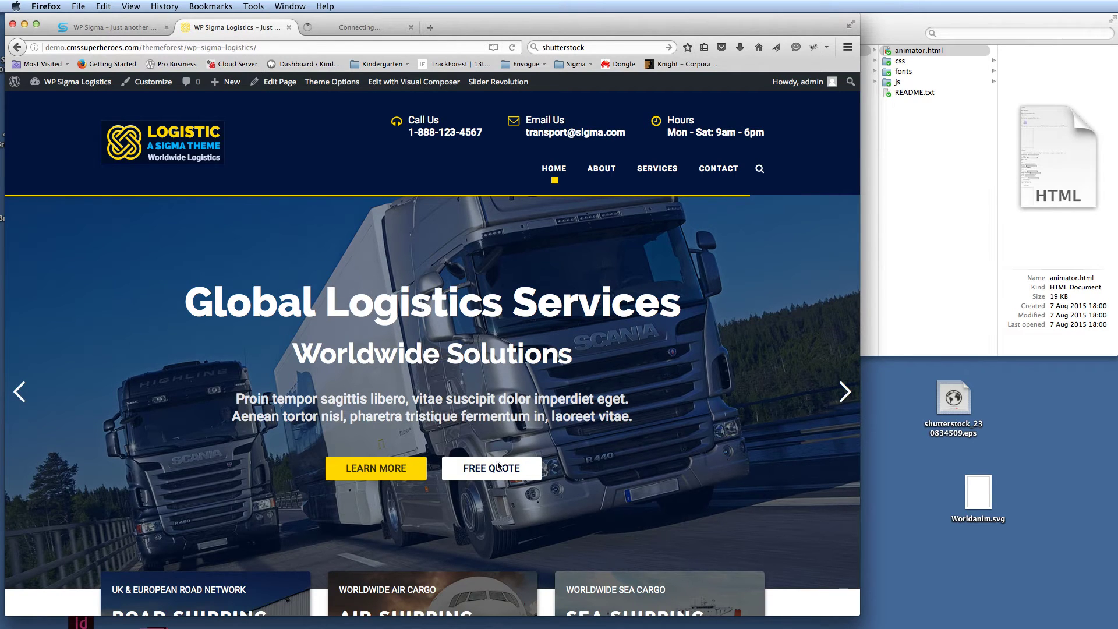
Start a new image layer on the slide and upload Worldanim.svg to the media library.
{"action": "left_click", "coordinate": [355, 26]}
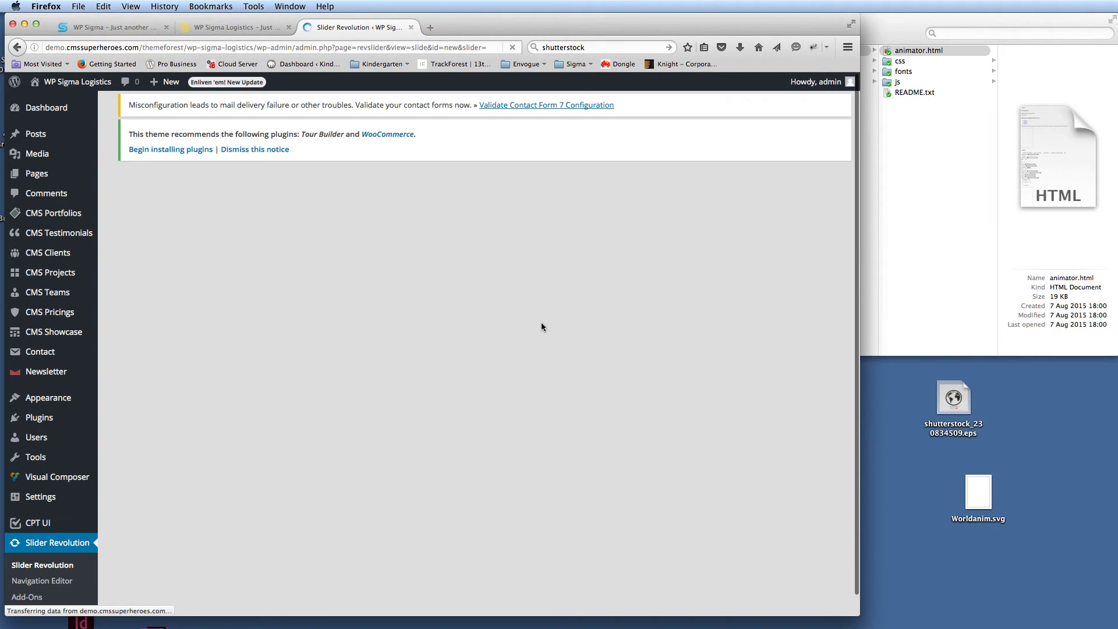
{"action": "scroll", "coordinate": [543, 326], "scroll_direction": "down", "scroll_amount": 6}
{"action": "scroll", "coordinate": [543, 322], "scroll_direction": "down", "scroll_amount": 5}
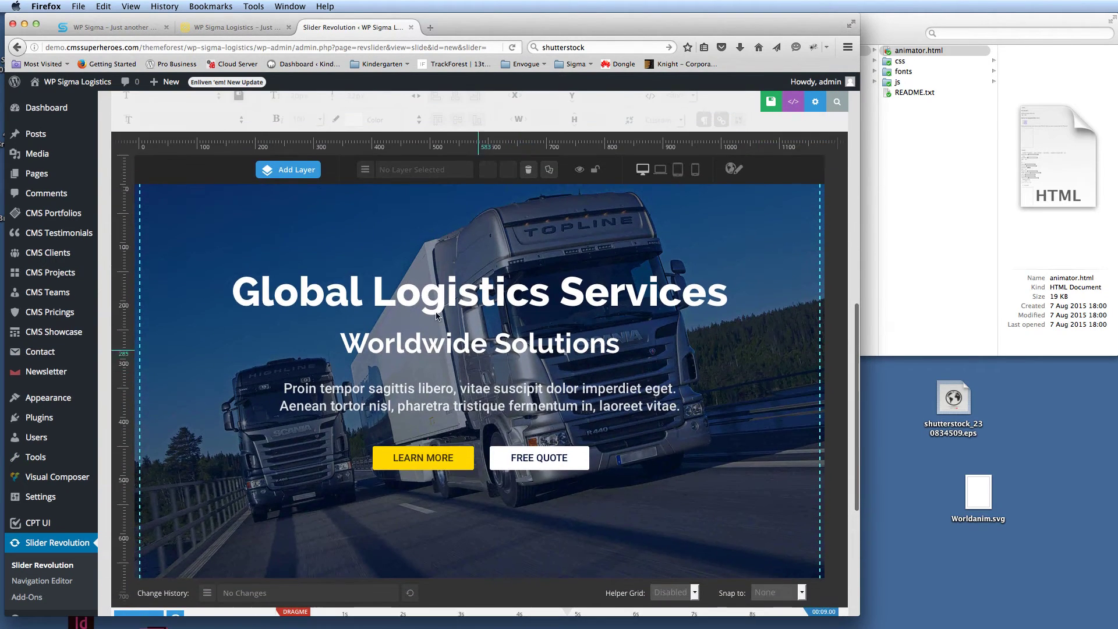
{"action": "mouse_move", "coordinate": [296, 170]}
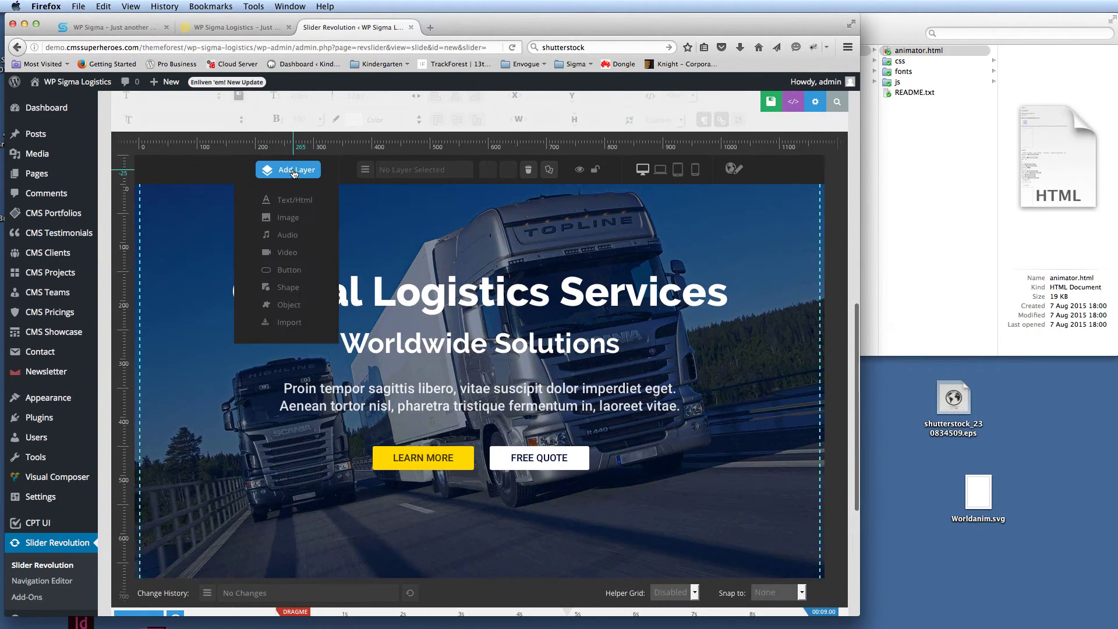
{"action": "left_click", "coordinate": [289, 218]}
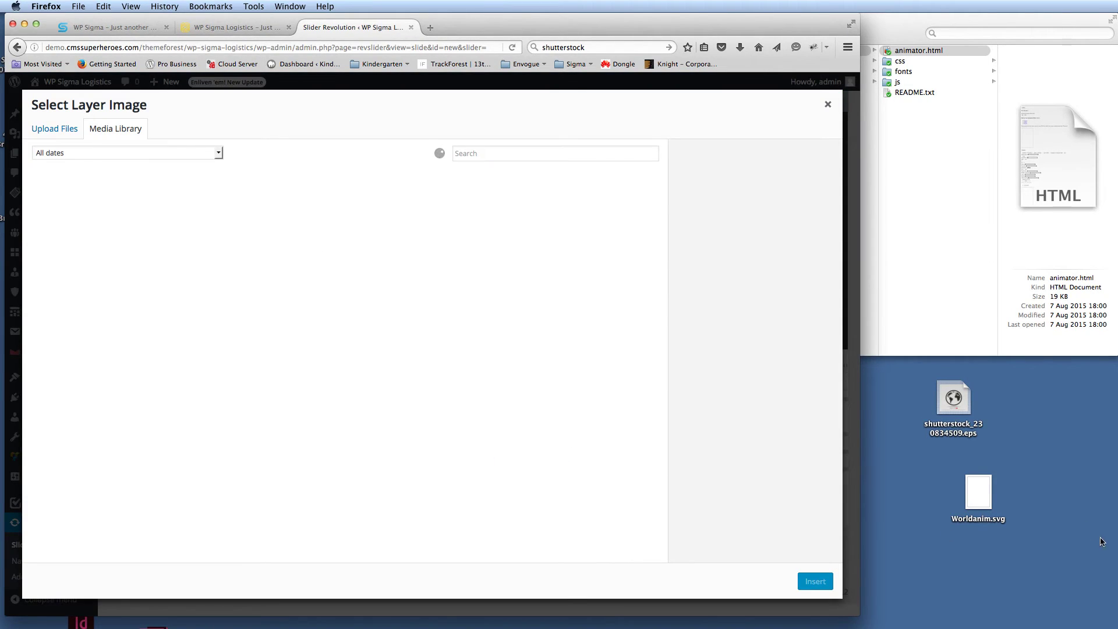
{"action": "left_click_drag", "start_coordinate": [979, 494], "coordinate": [303, 356]}
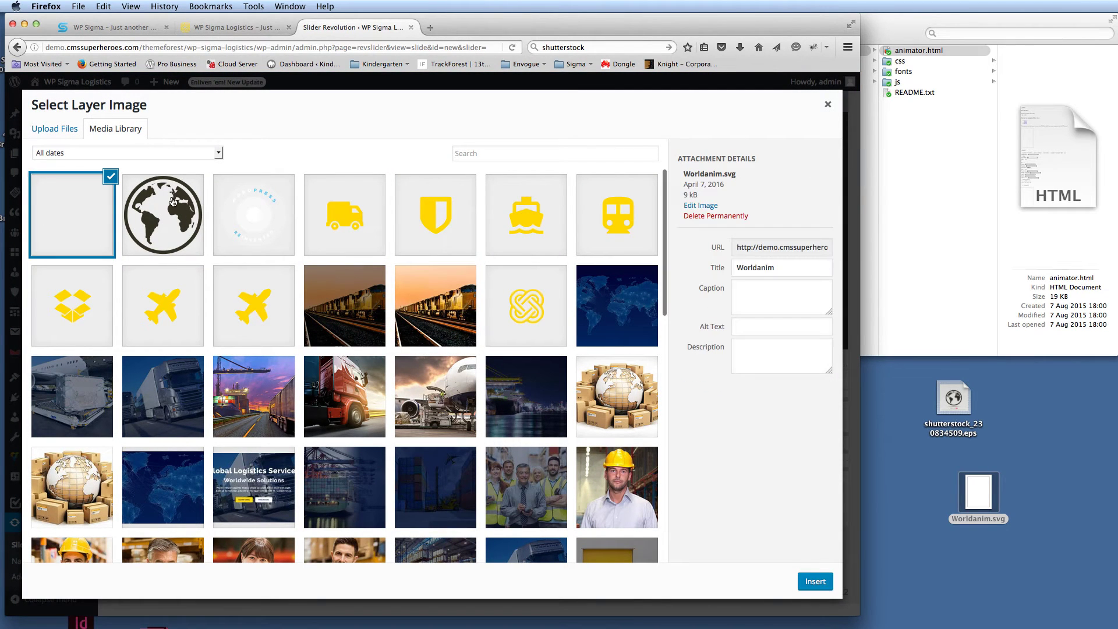
Permanently delete the old worldtest image and insert Worldanim.svg as the image layer.
{"action": "left_click", "coordinate": [156, 217]}
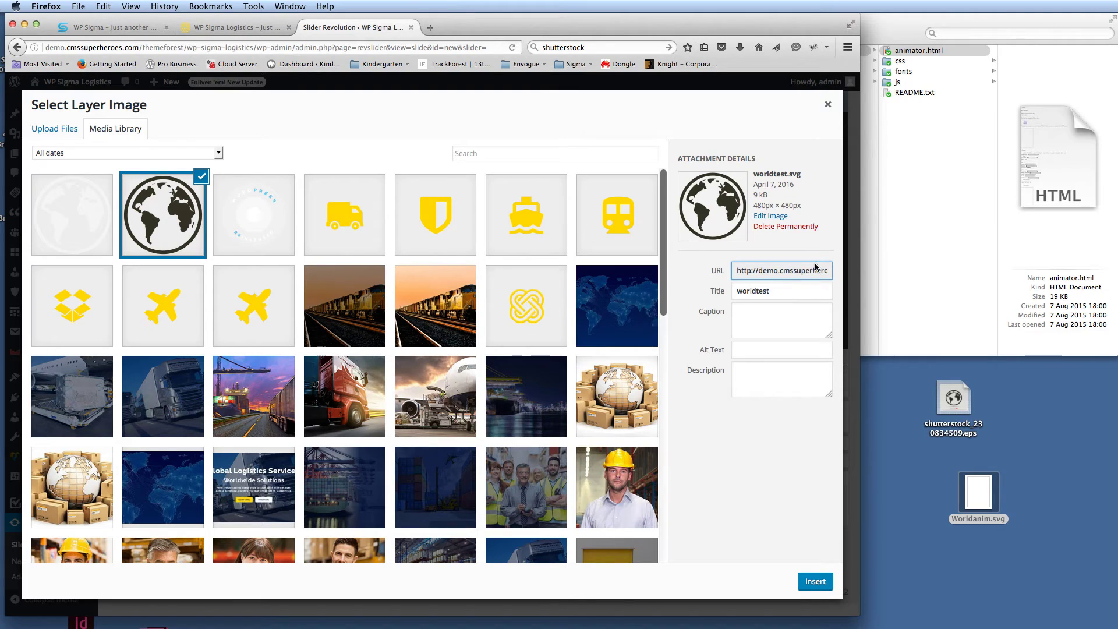
{"action": "left_click", "coordinate": [787, 229]}
{"action": "left_click", "coordinate": [472, 291]}
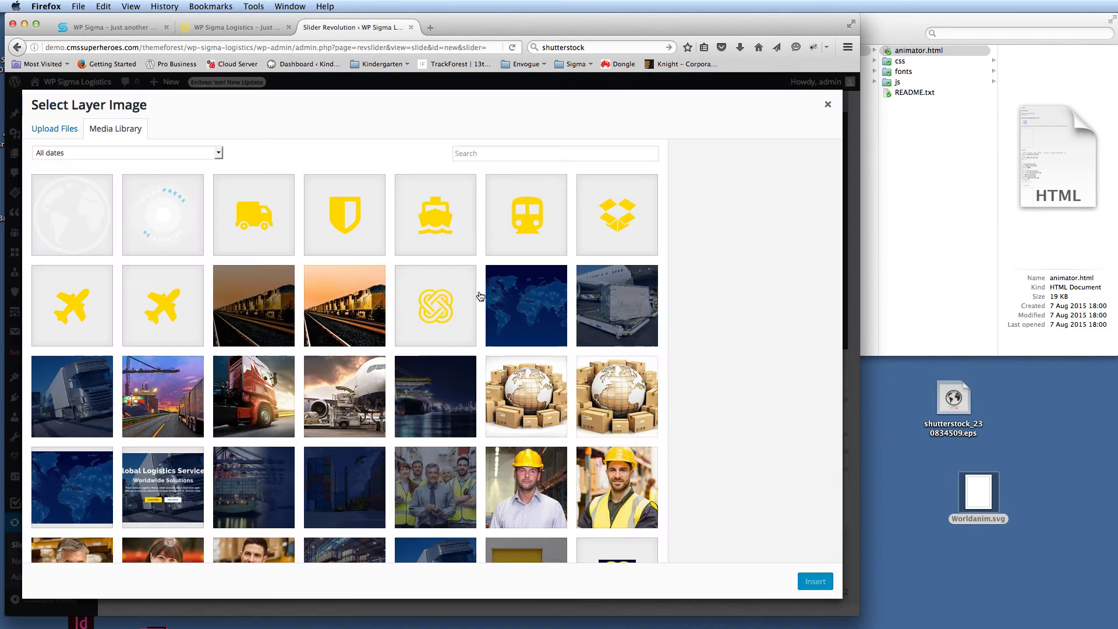
{"action": "left_click", "coordinate": [70, 220]}
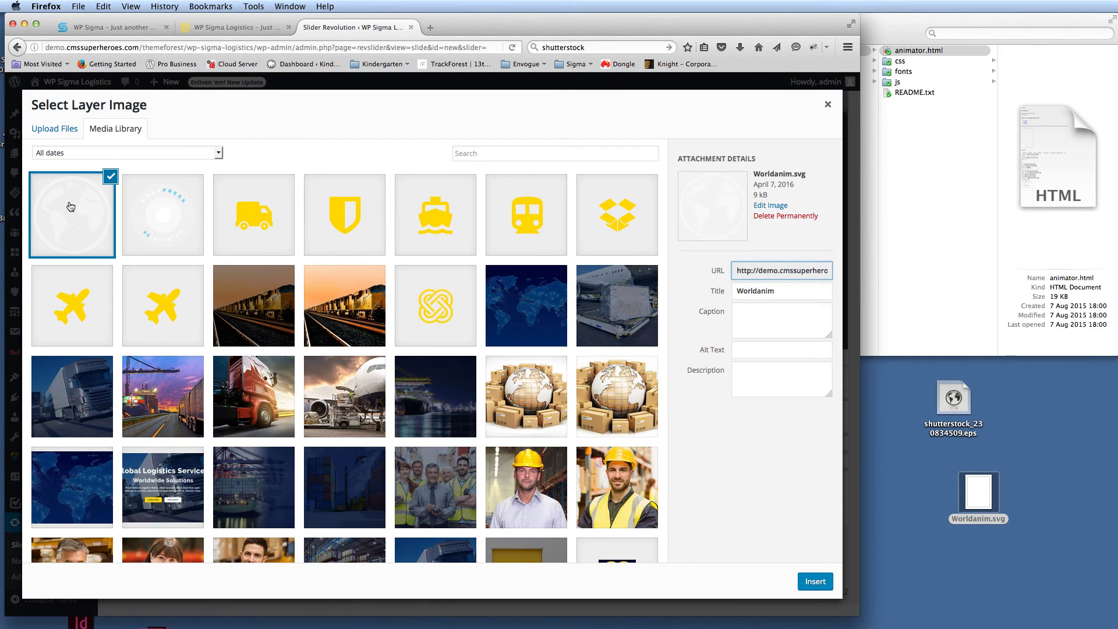
{"action": "left_click", "coordinate": [810, 581]}
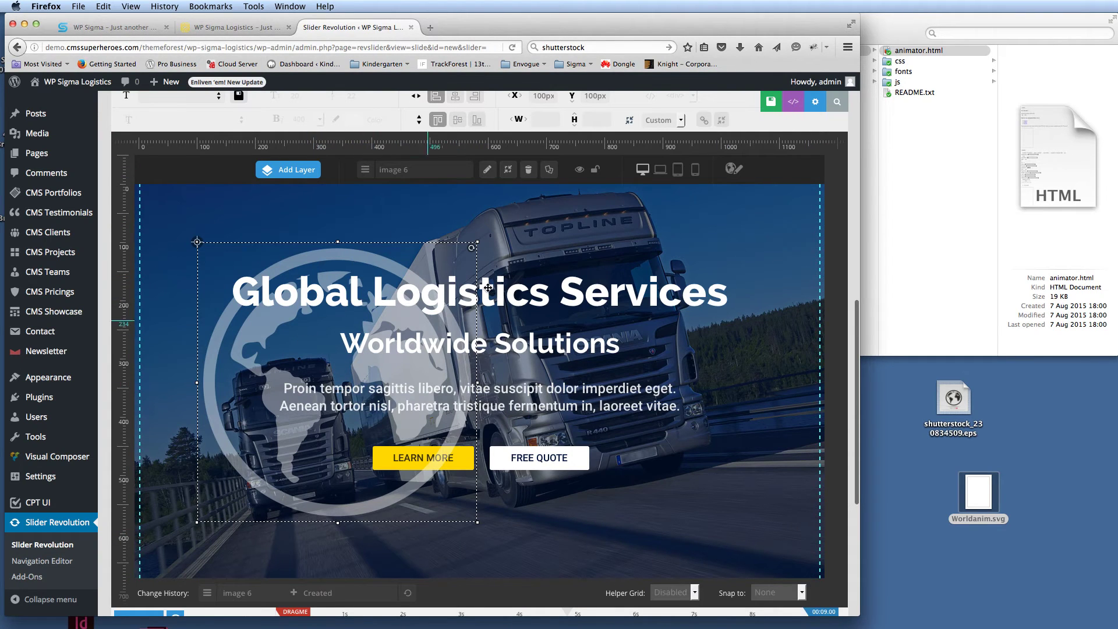
Centre the globe layer horizontally and vertically on the slide.
{"action": "left_click", "coordinate": [455, 97]}
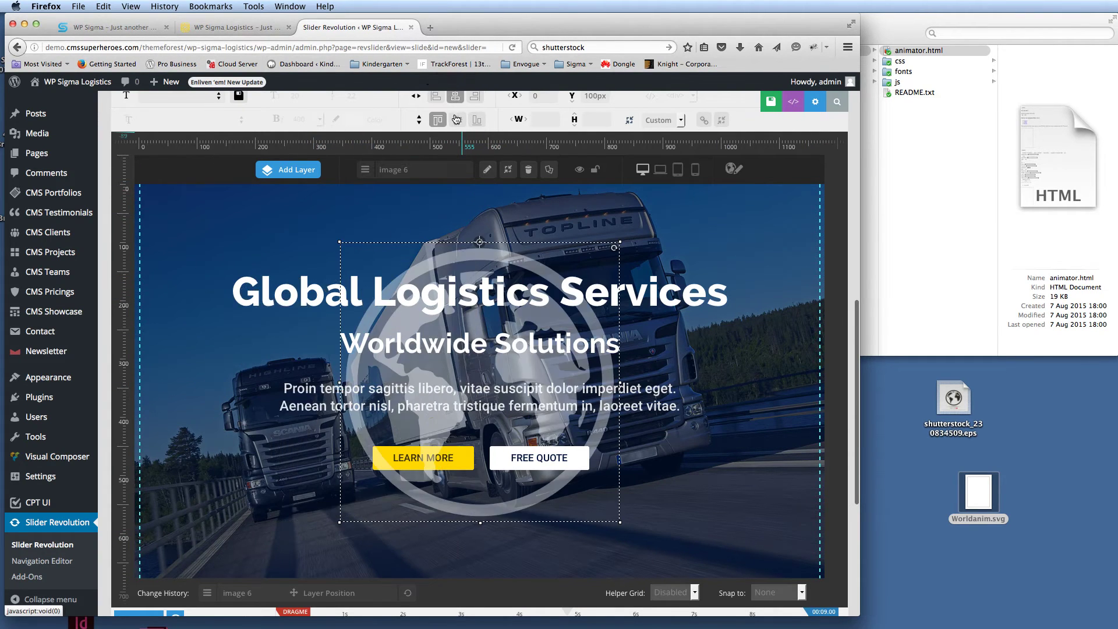
{"action": "left_click", "coordinate": [457, 119]}
{"action": "scroll", "coordinate": [178, 513], "scroll_direction": "down", "scroll_amount": 5}
Move the globe layer to the top of the layer list and save the slide.
{"action": "left_click_drag", "start_coordinate": [178, 511], "coordinate": [177, 421]}
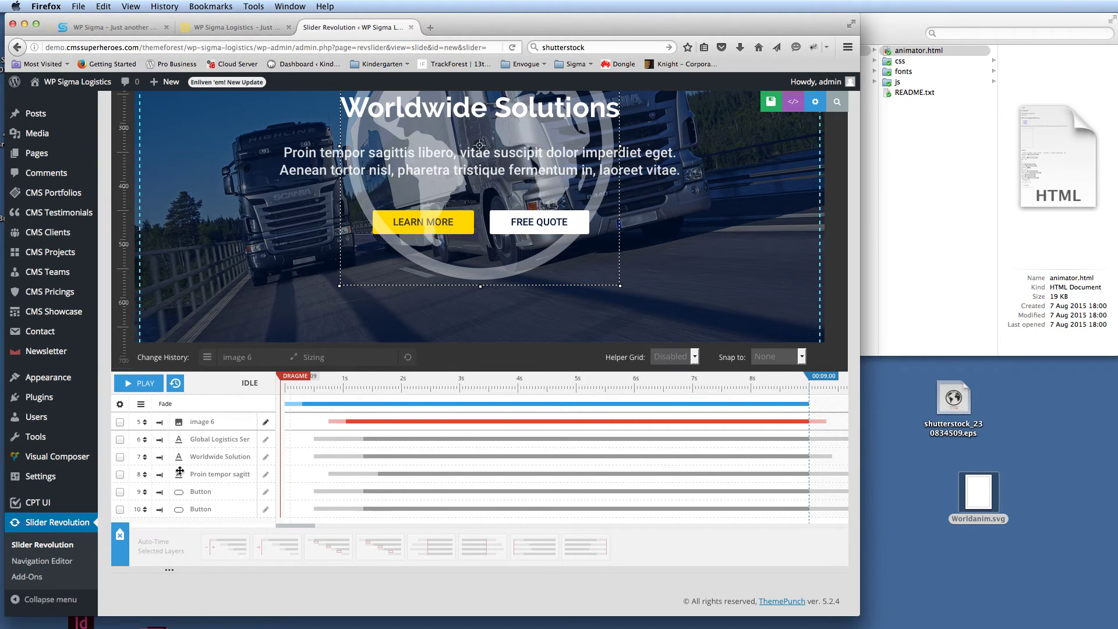
{"action": "left_click", "coordinate": [177, 510]}
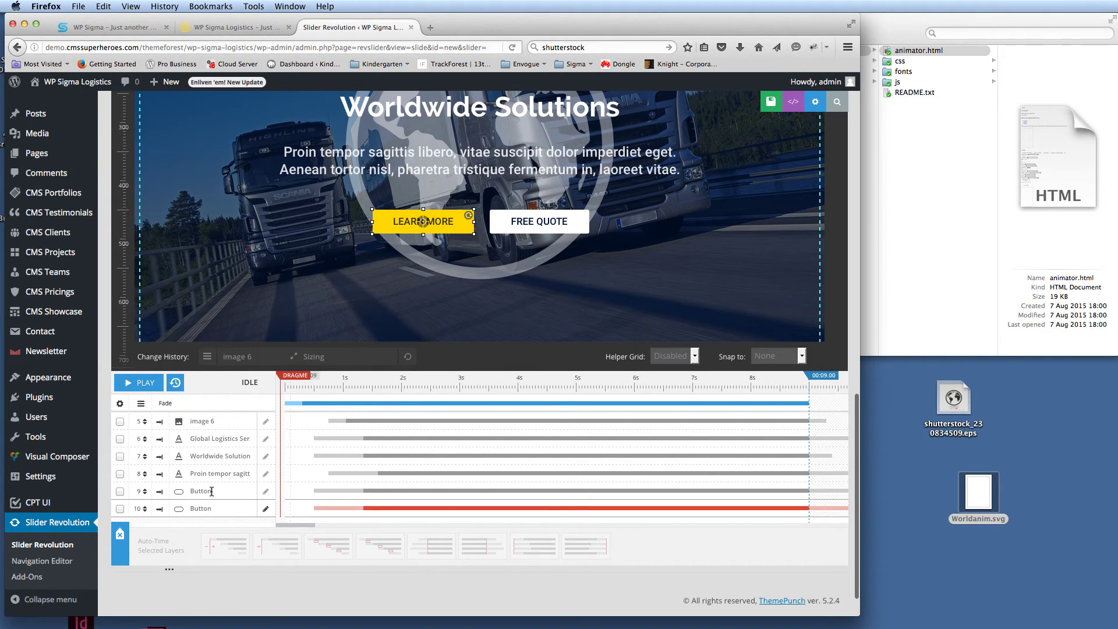
{"action": "left_click", "coordinate": [179, 425]}
{"action": "scroll", "coordinate": [606, 473], "scroll_direction": "up", "scroll_amount": 5}
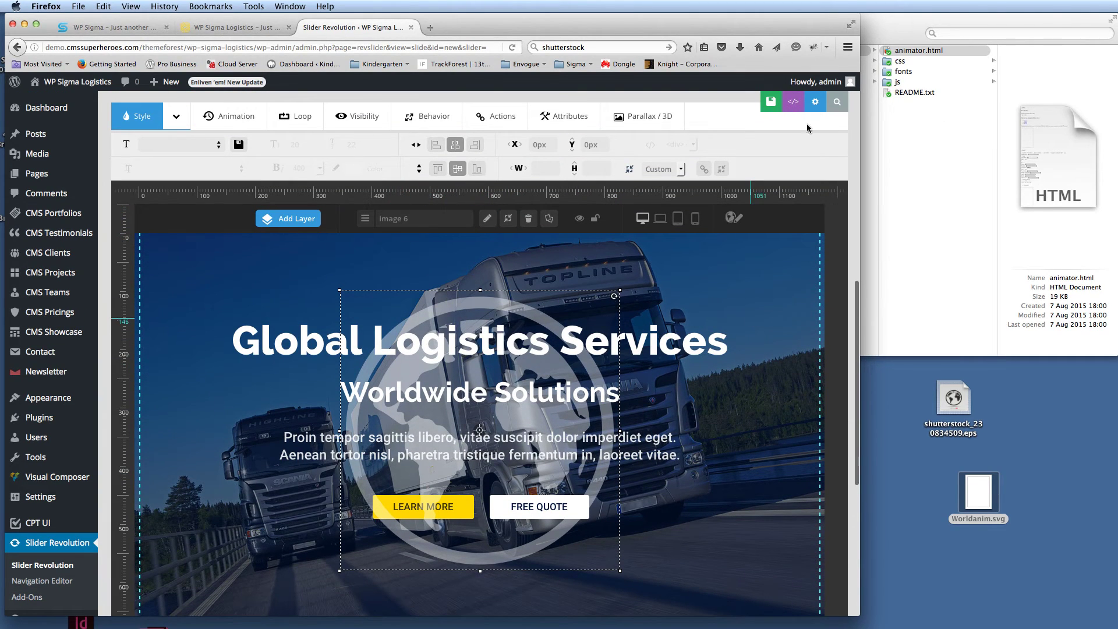
{"action": "left_click", "coordinate": [764, 105]}
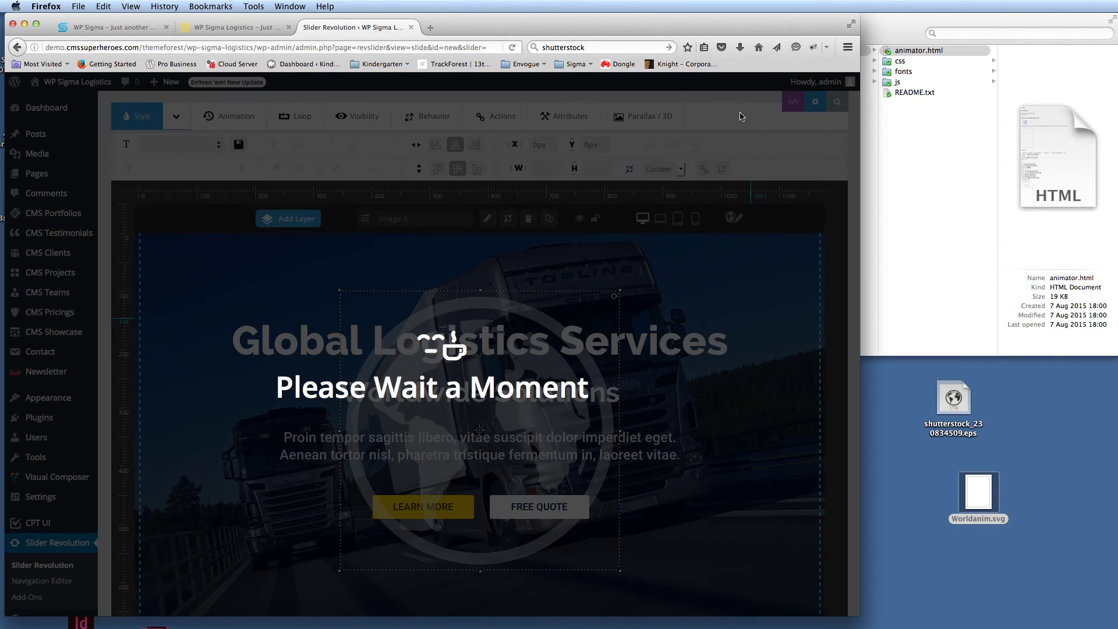
Reload the live homepage to see the white globe behind the headline, then return to the slide editor.
{"action": "left_click", "coordinate": [243, 27]}
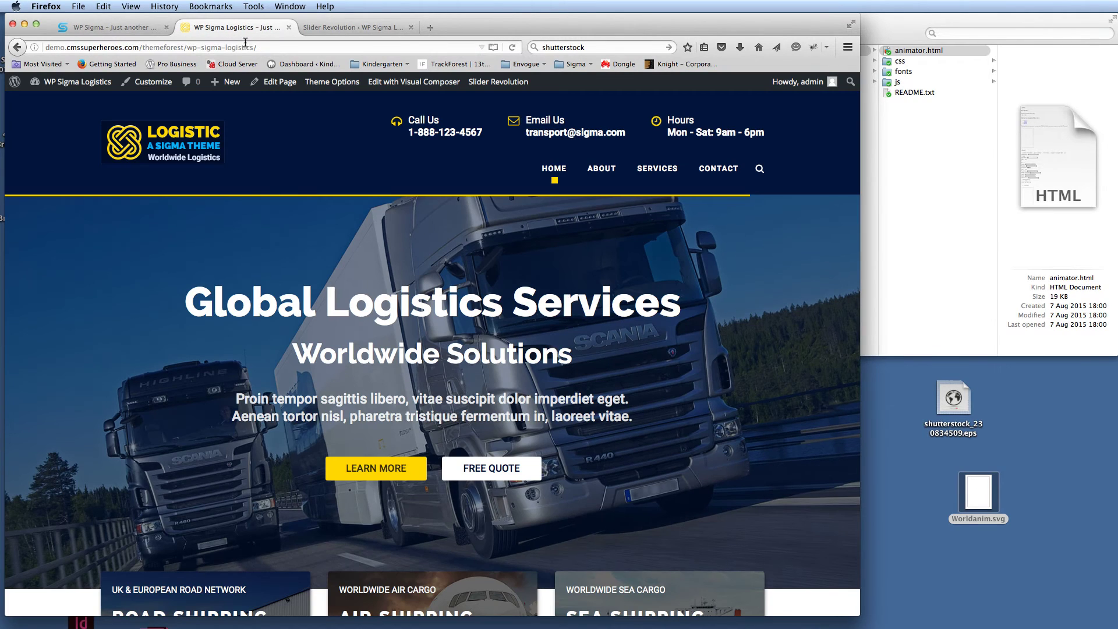
{"action": "left_click", "coordinate": [246, 47]}
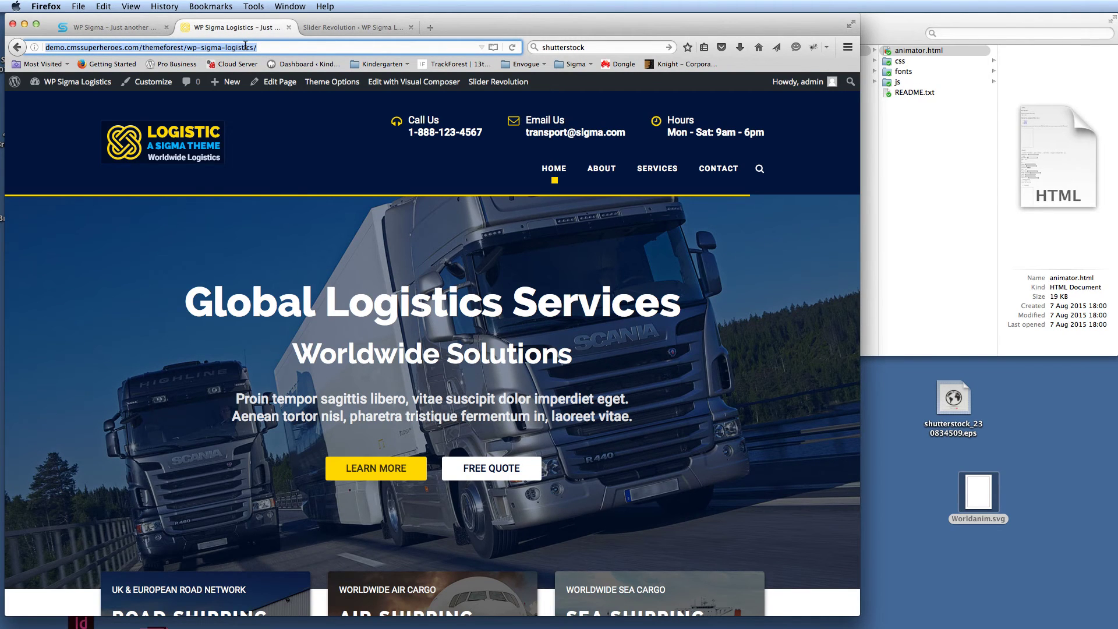
{"action": "key", "text": "Return"}
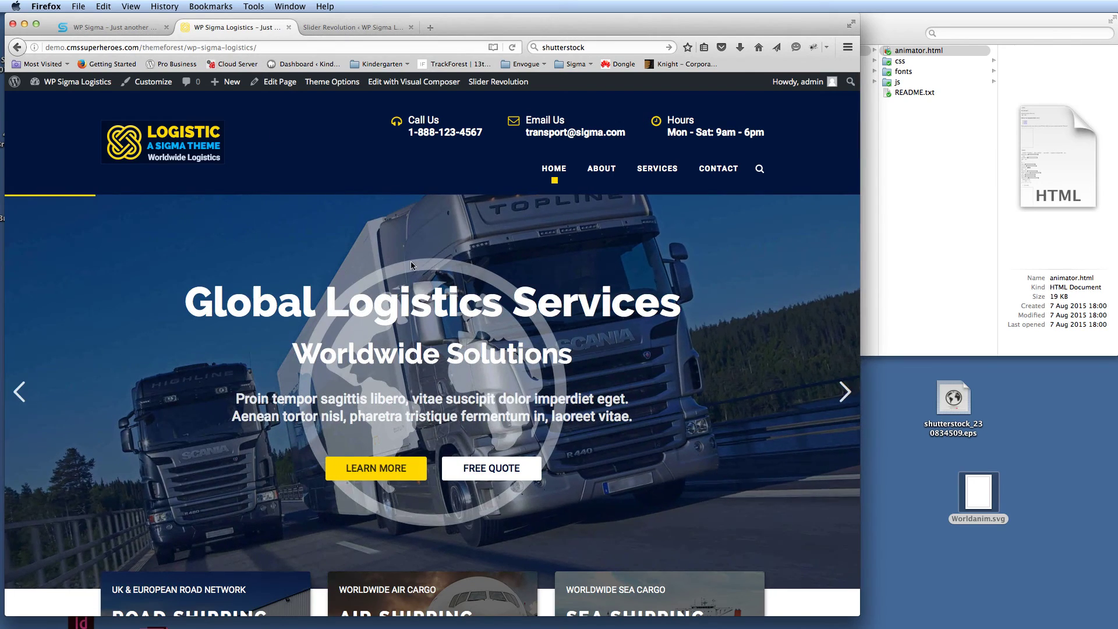
{"action": "left_click", "coordinate": [353, 26]}
{"action": "scroll", "coordinate": [609, 340], "scroll_direction": "down", "scroll_amount": 3}
{"action": "scroll", "coordinate": [494, 196], "scroll_direction": "up", "scroll_amount": 5}
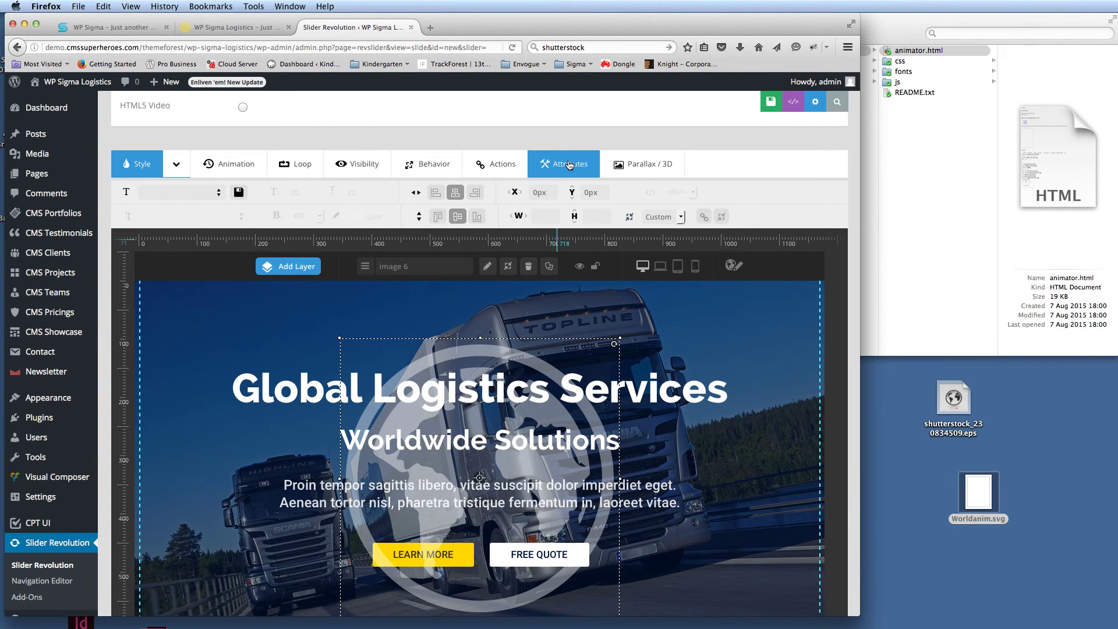
Add the enlivenem class to the globe image layer's Attributes and save the slide.
{"action": "left_click", "coordinate": [570, 165]}
{"action": "left_click", "coordinate": [288, 191]}
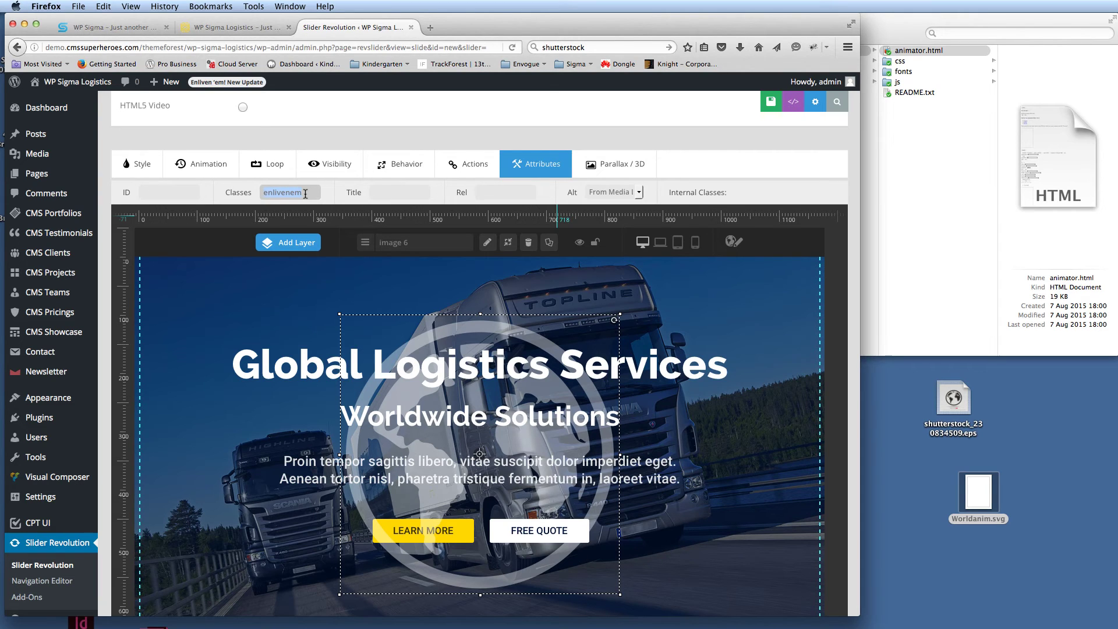
{"action": "key", "text": "Tab"}
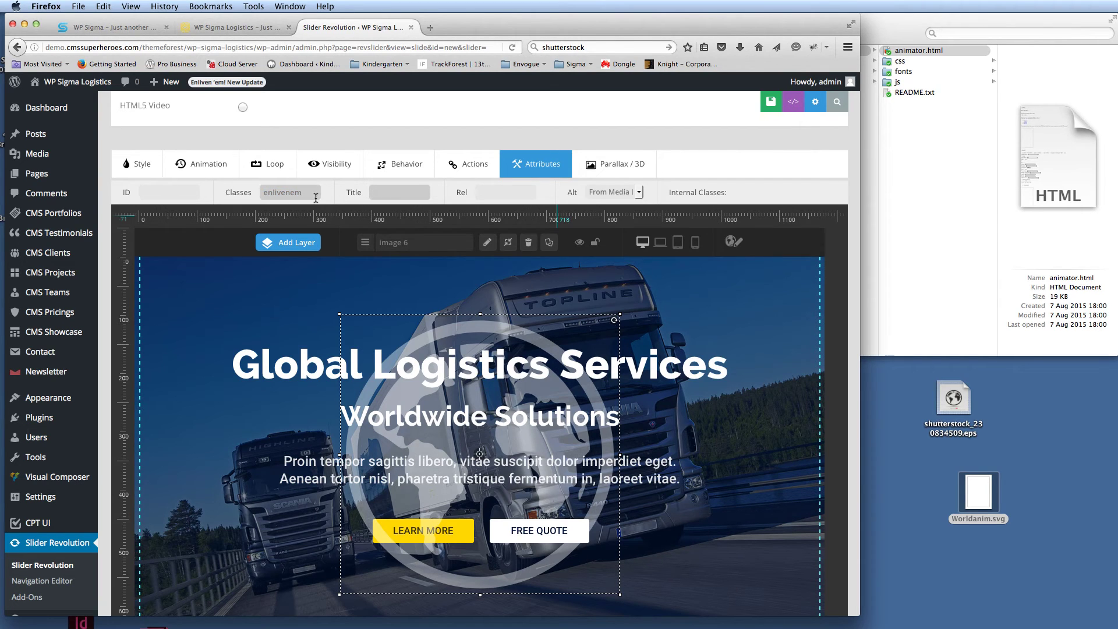
{"action": "left_click", "coordinate": [728, 103]}
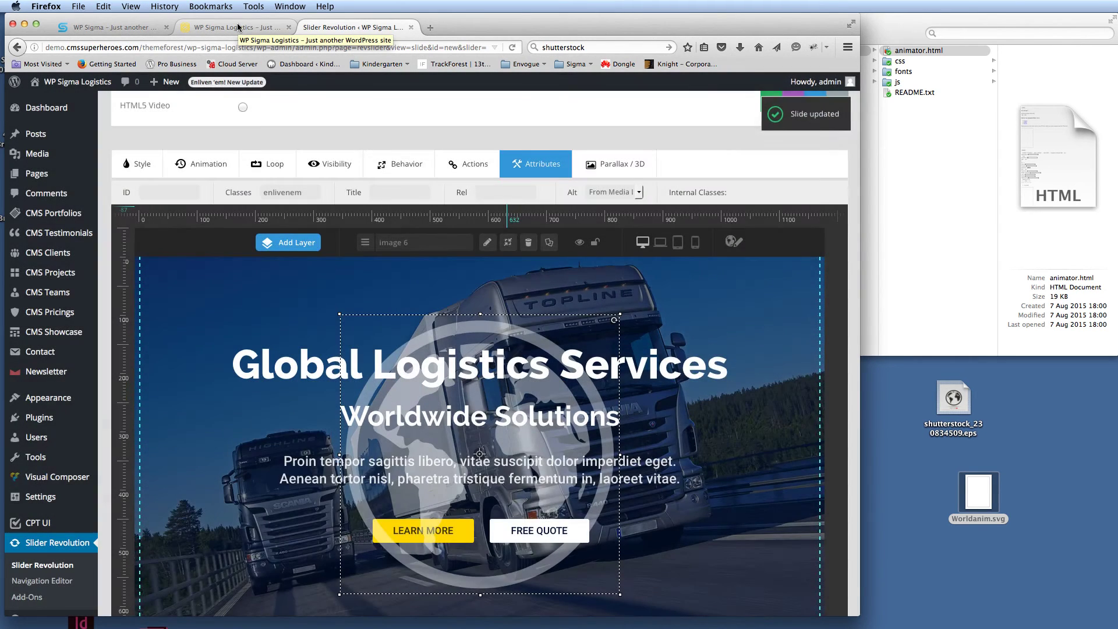
Reload the live homepage to see the globe drawn in white lines.
{"action": "left_click", "coordinate": [238, 28]}
{"action": "left_click", "coordinate": [243, 48]}
{"action": "key", "text": "Return"}
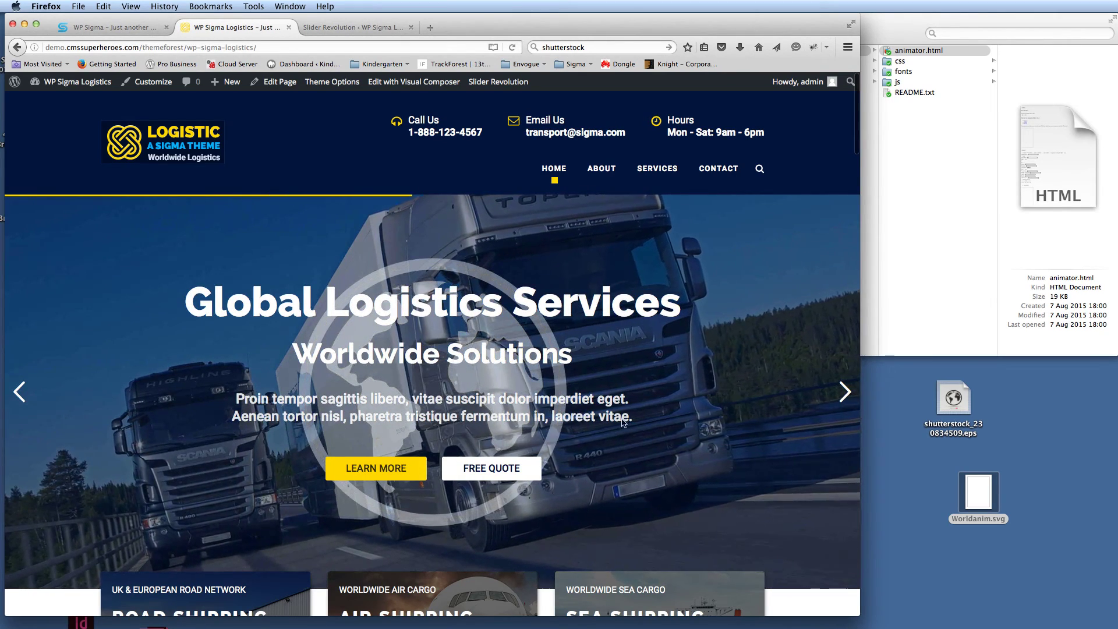
Move the globe image start to about 0.03 s and delay the Global Logistics Services headline.
{"action": "left_click", "coordinate": [352, 27]}
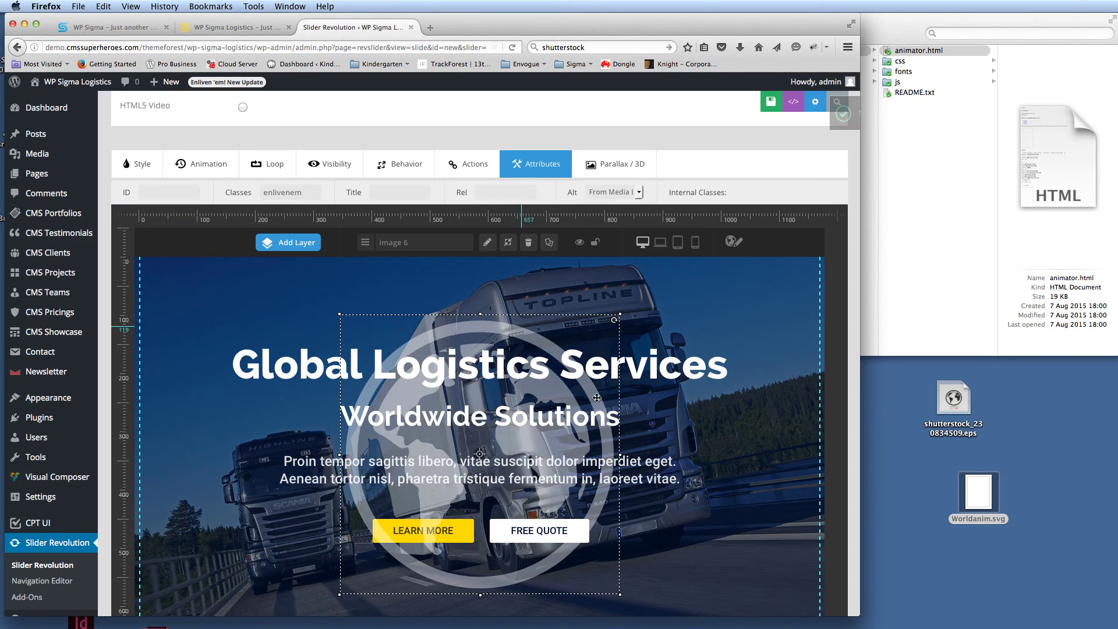
{"action": "scroll", "coordinate": [611, 408], "scroll_direction": "down", "scroll_amount": 10}
{"action": "scroll", "coordinate": [610, 405], "scroll_direction": "up", "scroll_amount": 2}
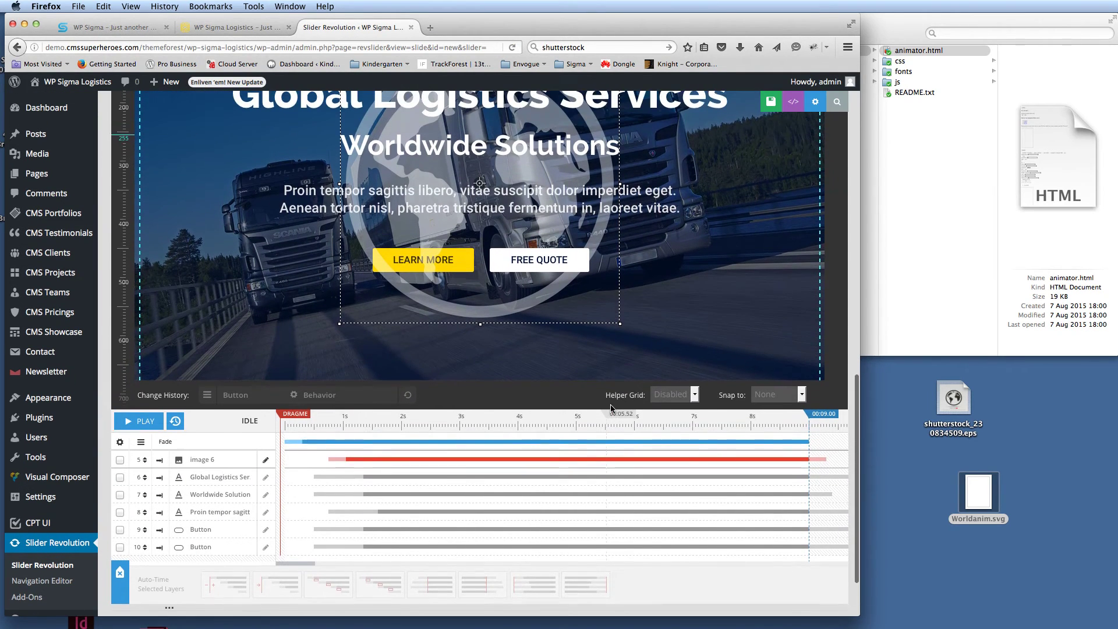
{"action": "mouse_move", "coordinate": [324, 459]}
{"action": "left_click_drag", "start_coordinate": [325, 458], "coordinate": [282, 460]}
{"action": "mouse_move", "coordinate": [310, 477]}
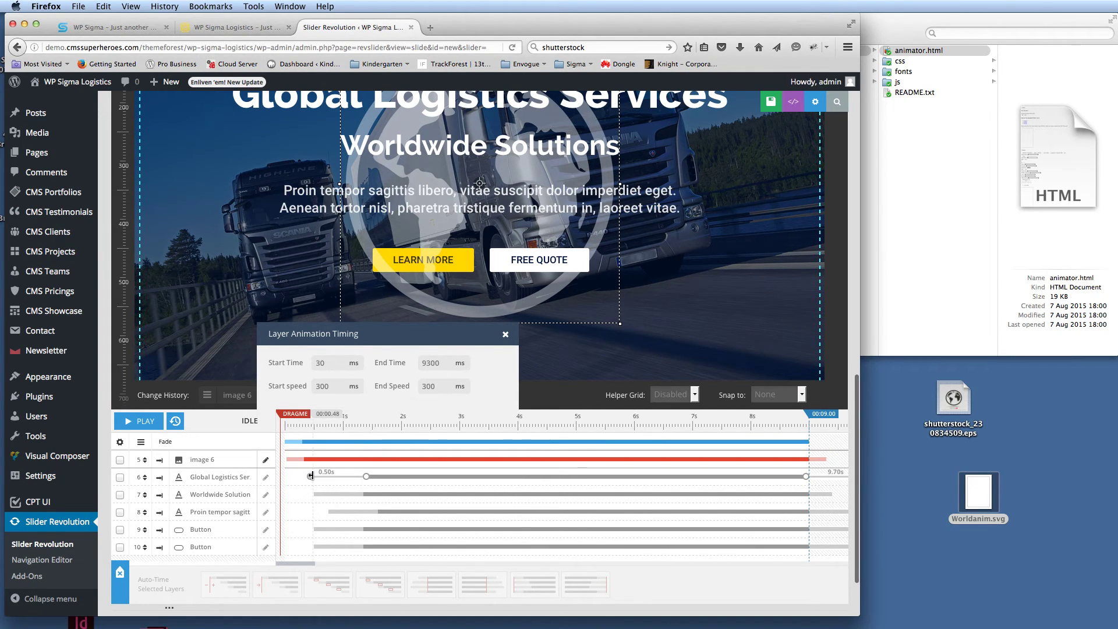
{"action": "left_click_drag", "start_coordinate": [310, 476], "coordinate": [436, 474]}
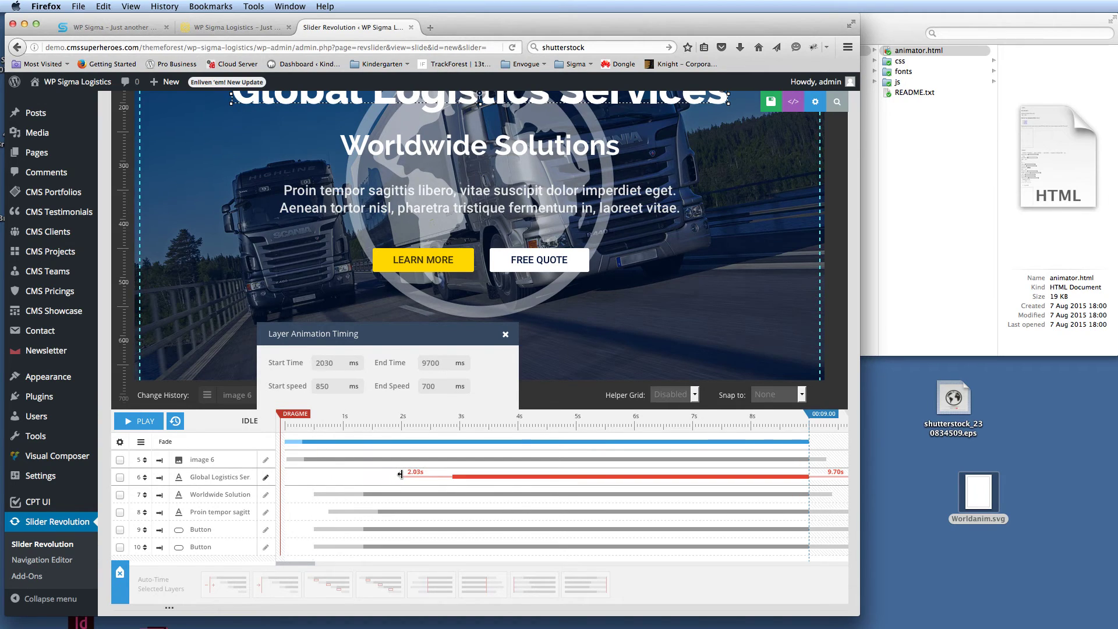
Delay the Worldwide Solutions subtitle and FREE QUOTE button to about 2 s, then save.
{"action": "left_click", "coordinate": [363, 493]}
{"action": "left_click_drag", "start_coordinate": [310, 494], "coordinate": [393, 494]}
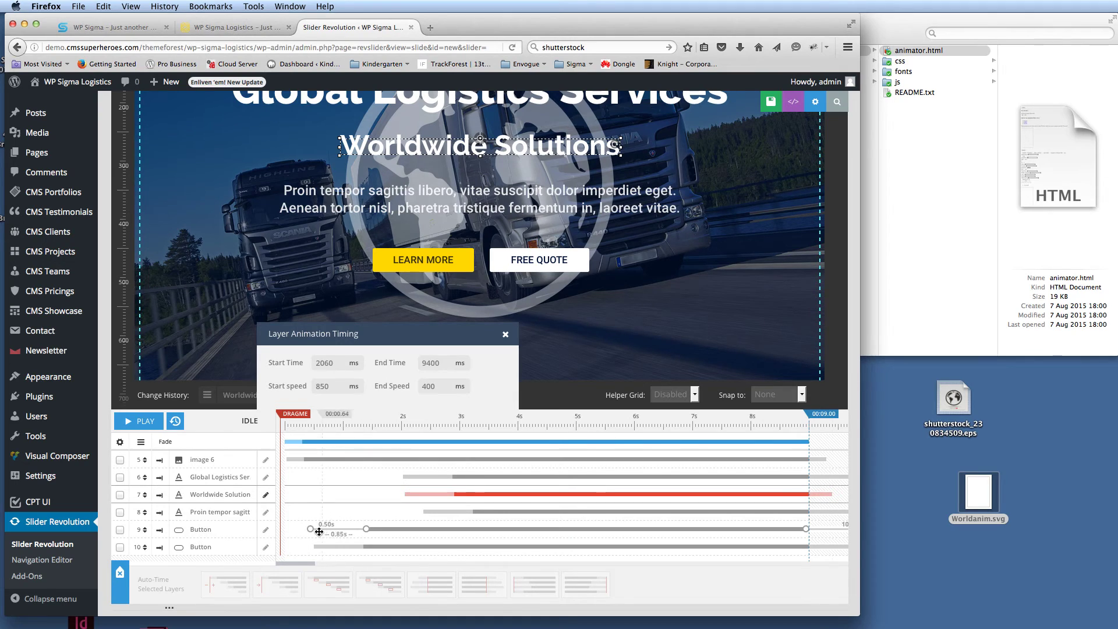
{"action": "left_click", "coordinate": [378, 529]}
{"action": "left_click_drag", "start_coordinate": [378, 529], "coordinate": [399, 544]}
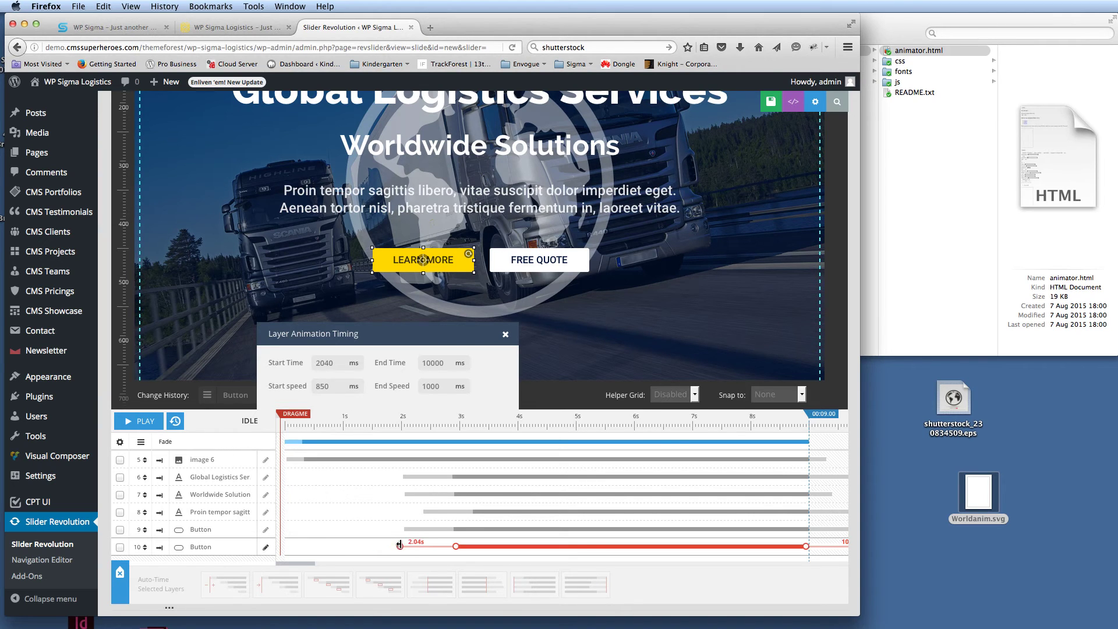
{"action": "left_click", "coordinate": [752, 105]}
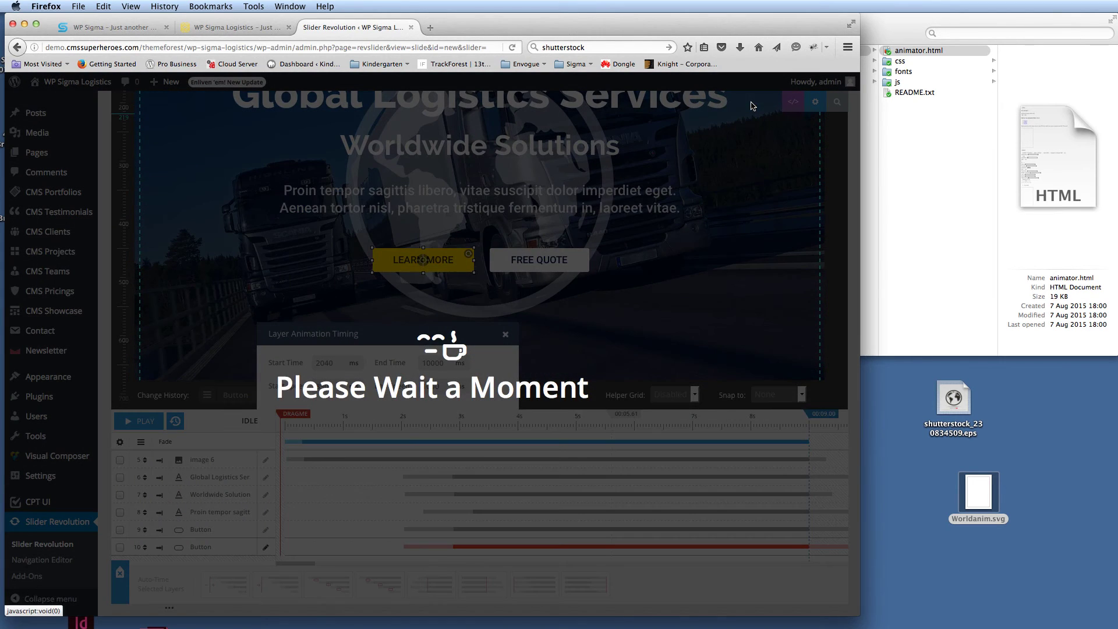
Reload the homepage to watch the globe draw before the headline and buttons, then return to the editor.
{"action": "left_click", "coordinate": [237, 27]}
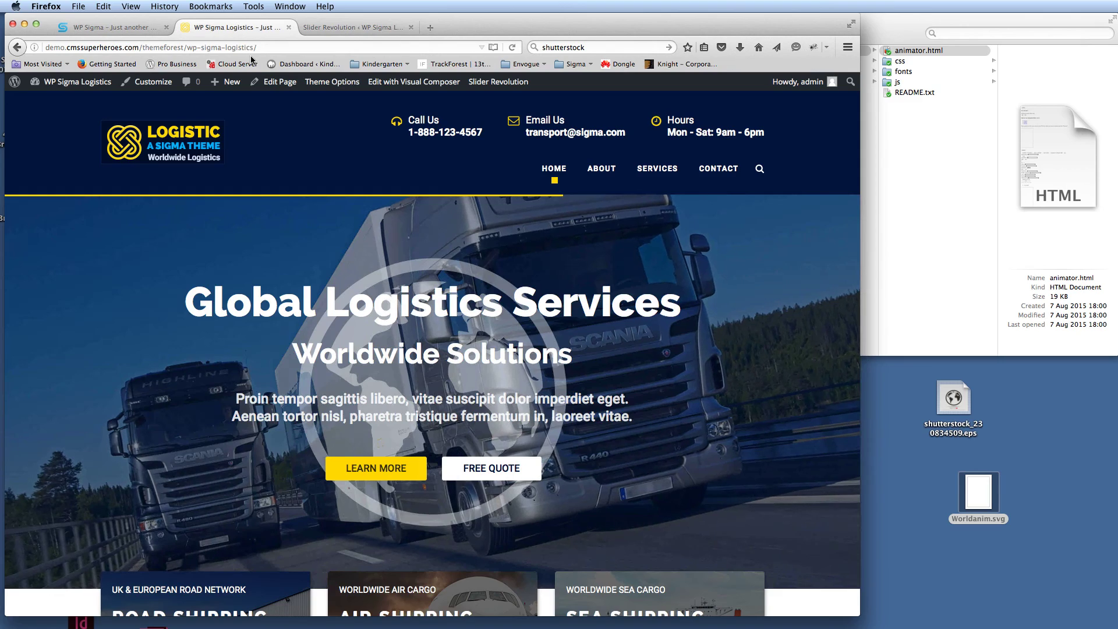
{"action": "left_click", "coordinate": [251, 46]}
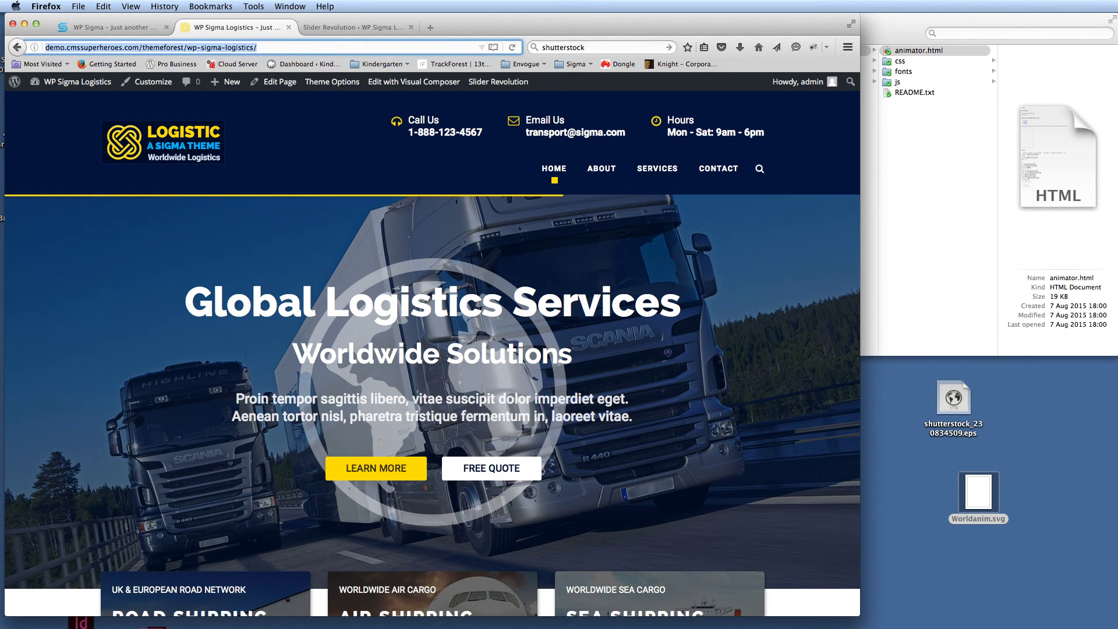
{"action": "key", "text": "Return"}
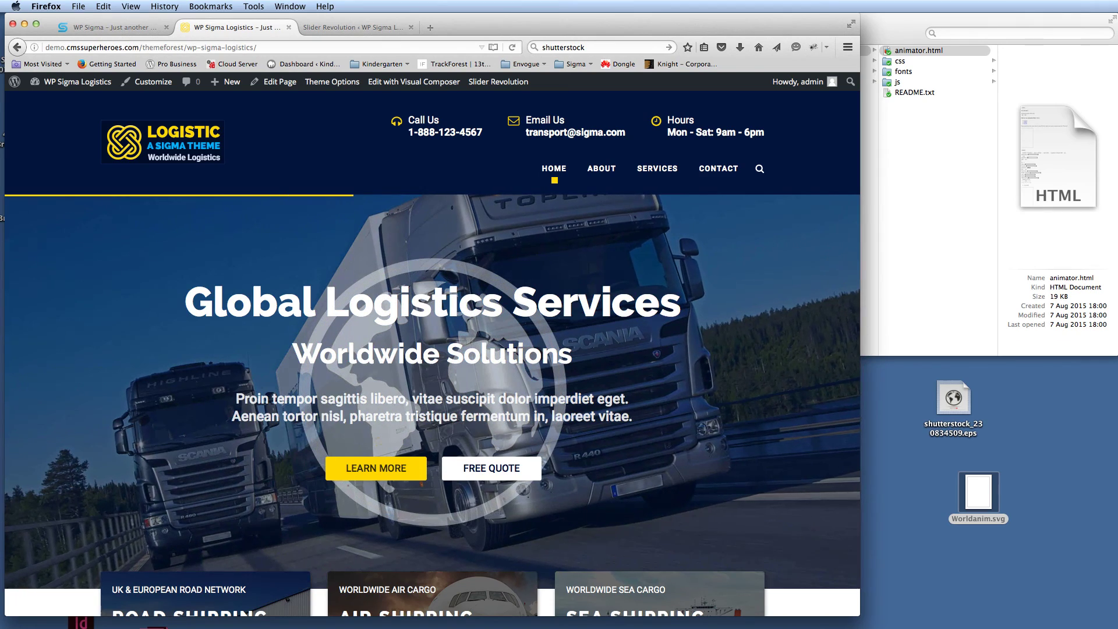
{"action": "left_click", "coordinate": [353, 27]}
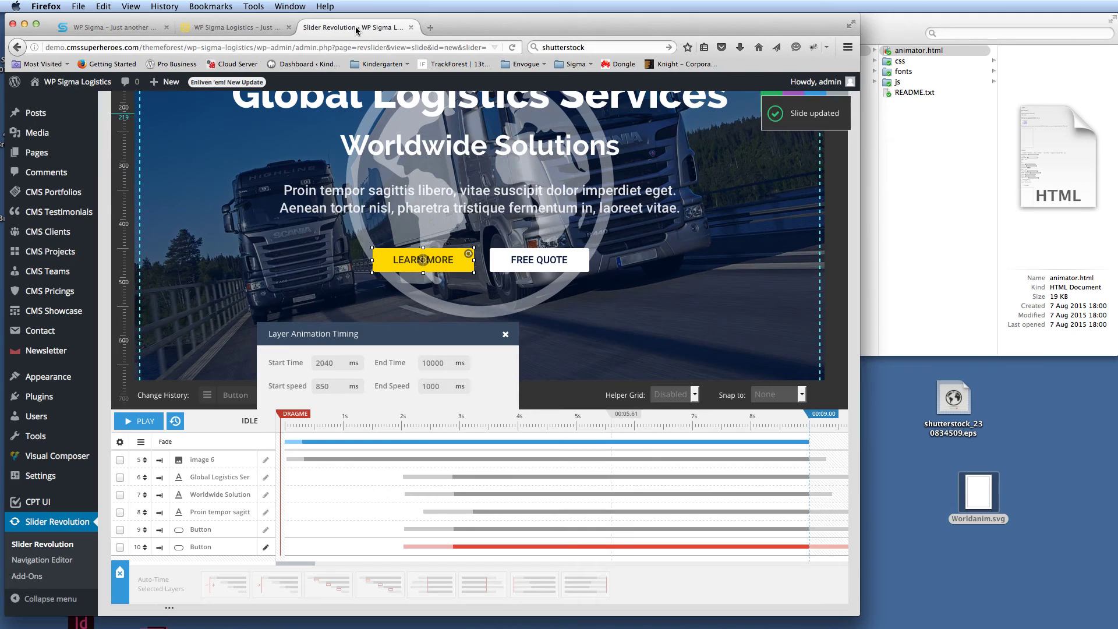
Shift the Global Logistics headline, FREE QUOTE and LEARN MORE buttons to start near 3 s and save.
{"action": "left_click", "coordinate": [400, 477]}
{"action": "left_click_drag", "start_coordinate": [456, 476], "coordinate": [481, 511]}
{"action": "left_click_drag", "start_coordinate": [399, 529], "coordinate": [467, 528]}
{"action": "left_click_drag", "start_coordinate": [399, 547], "coordinate": [456, 544]}
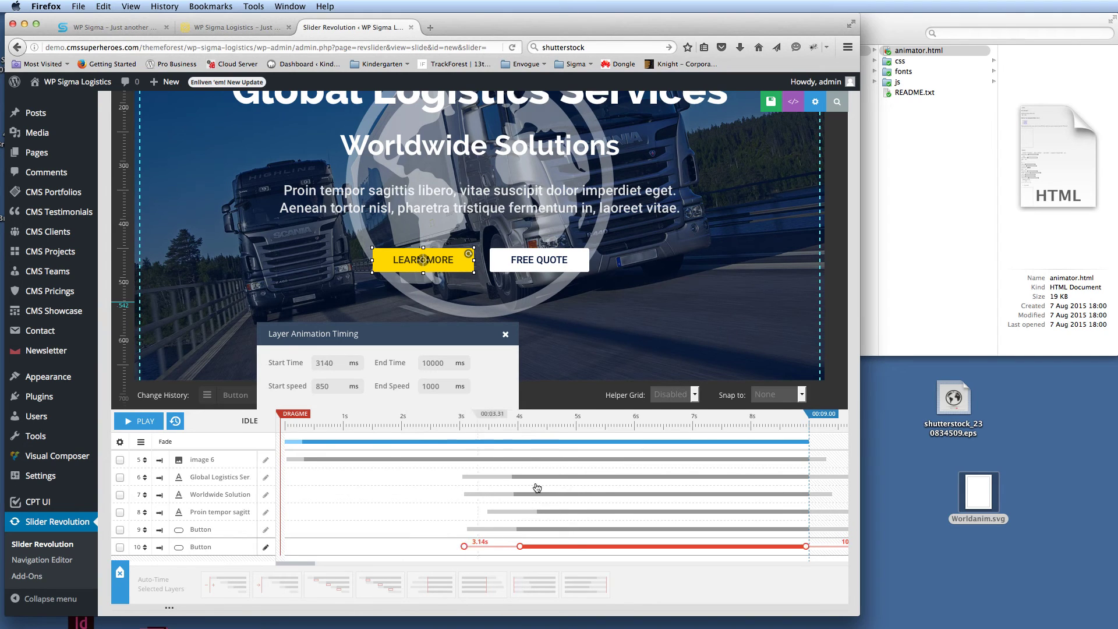
{"action": "left_click", "coordinate": [772, 100]}
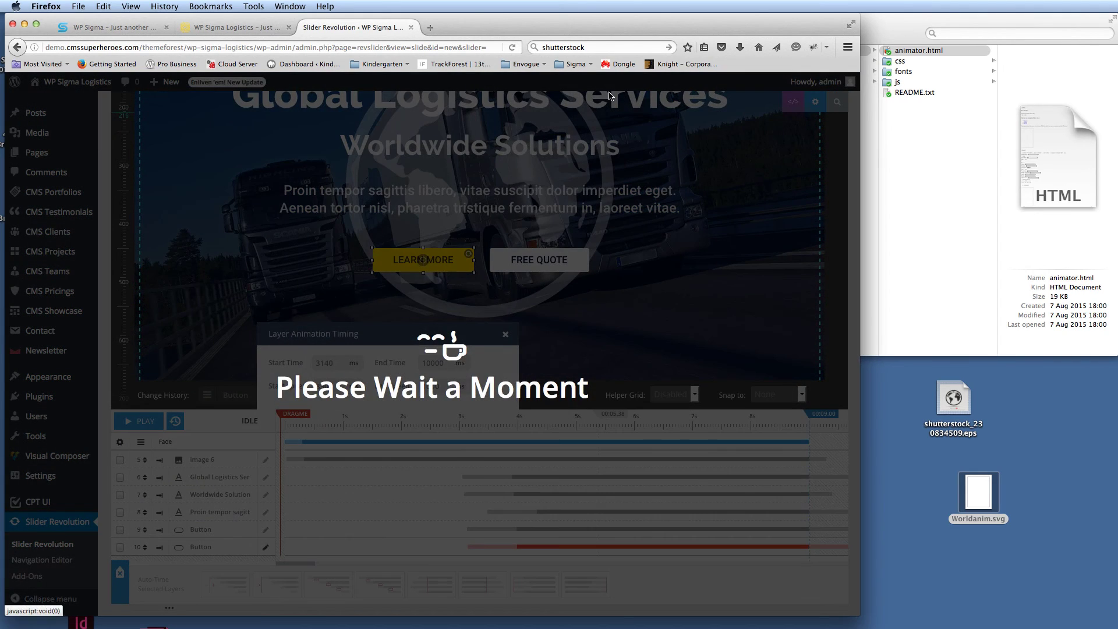
Reload the live homepage to check the 3-second layer timings.
{"action": "left_click", "coordinate": [236, 27]}
{"action": "left_click", "coordinate": [232, 48]}
{"action": "key", "text": "Return"}
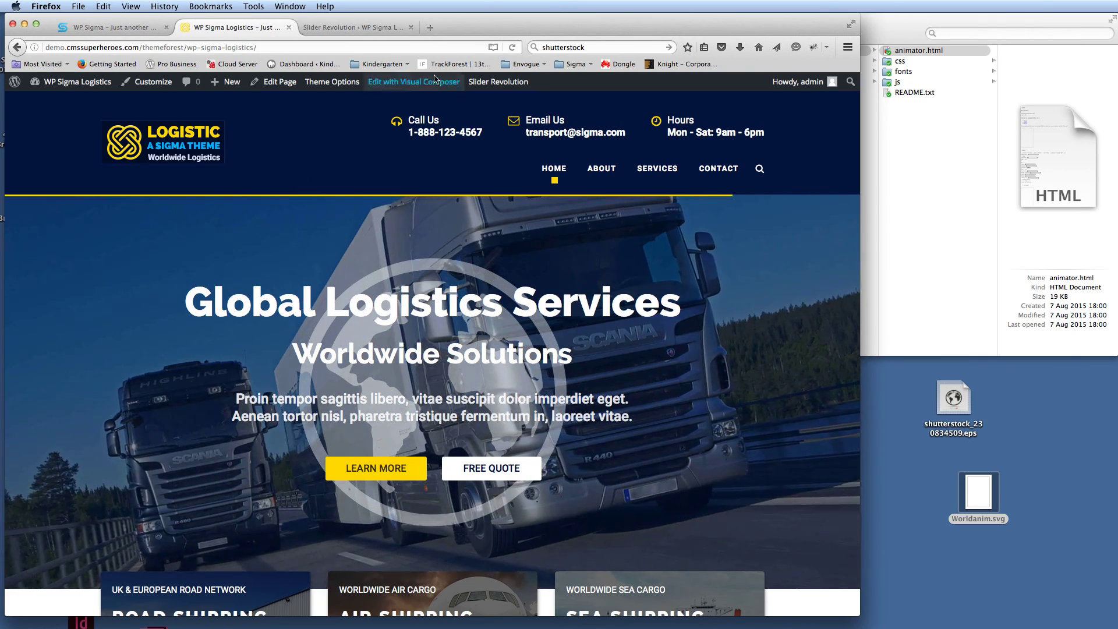
Delay the headline, Worldwide Solutions subtitle and LEARN MORE button to about 3.65–3.74 s and save.
{"action": "left_click", "coordinate": [356, 28]}
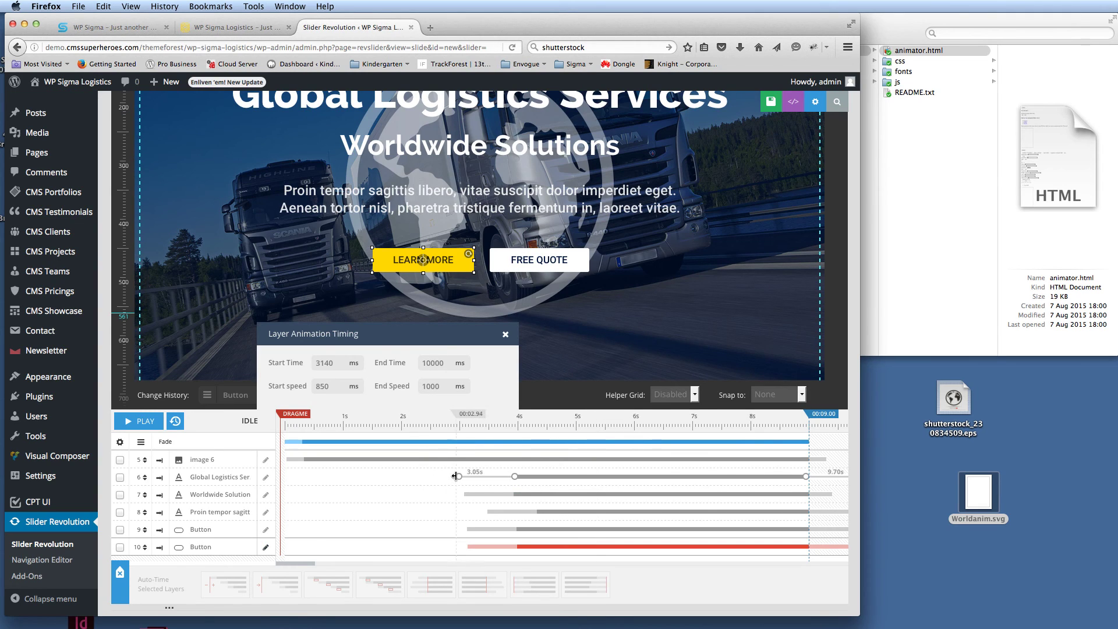
{"action": "left_click_drag", "start_coordinate": [491, 476], "coordinate": [529, 476]}
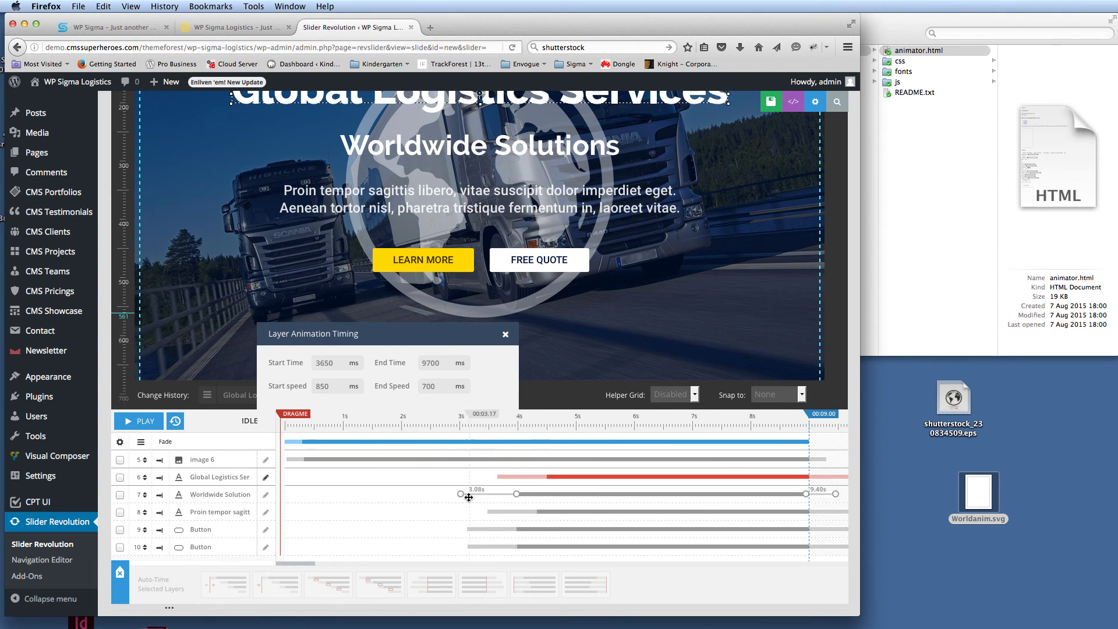
{"action": "left_click_drag", "start_coordinate": [460, 495], "coordinate": [525, 528]}
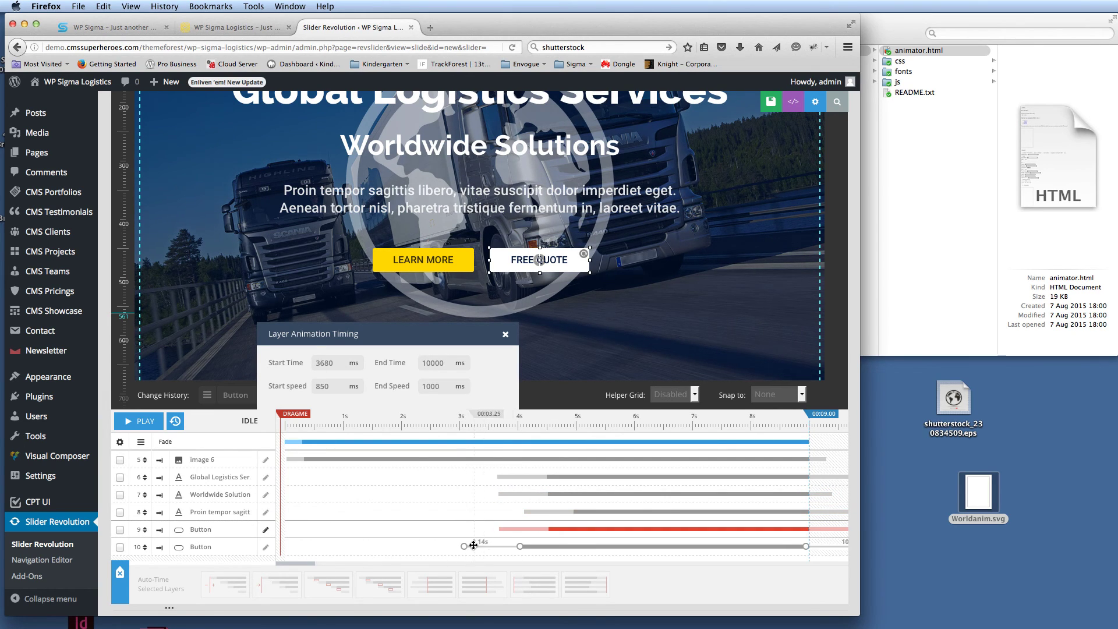
{"action": "left_click_drag", "start_coordinate": [463, 545], "coordinate": [494, 545]}
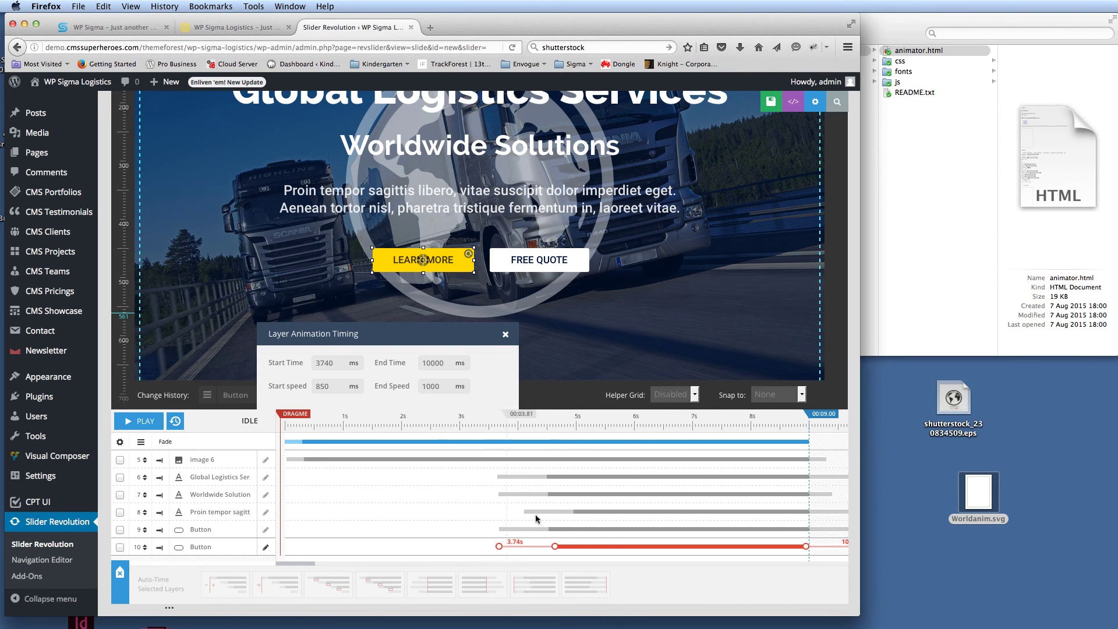
{"action": "left_click", "coordinate": [771, 101]}
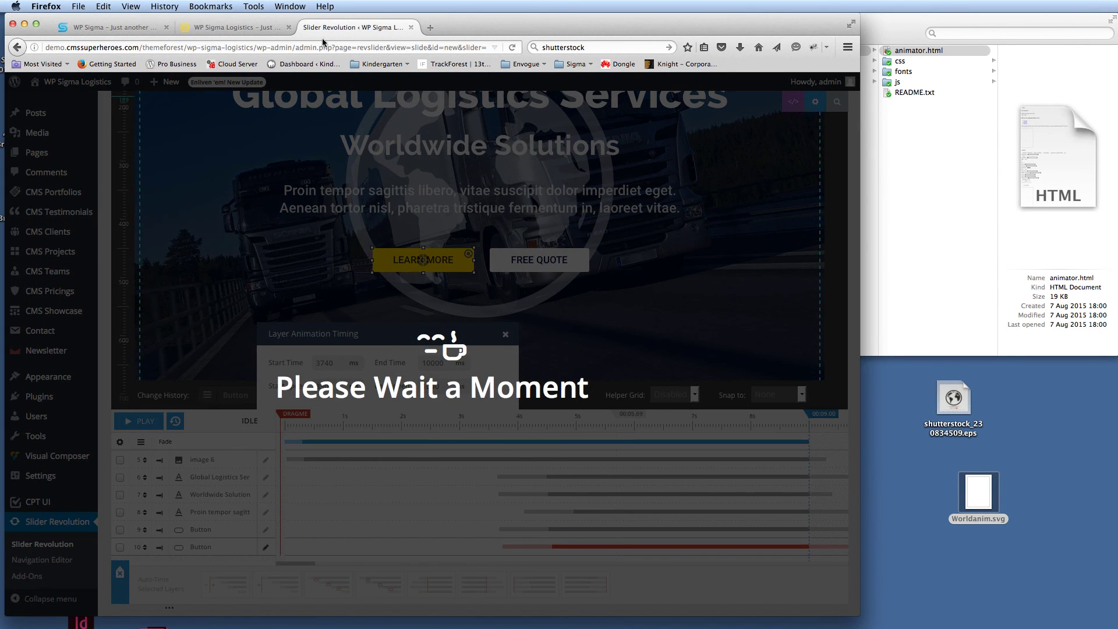
Reload the live homepage to preview the later start times.
{"action": "left_click", "coordinate": [233, 27]}
{"action": "key", "text": "super+l"}
{"action": "key", "text": "Return"}
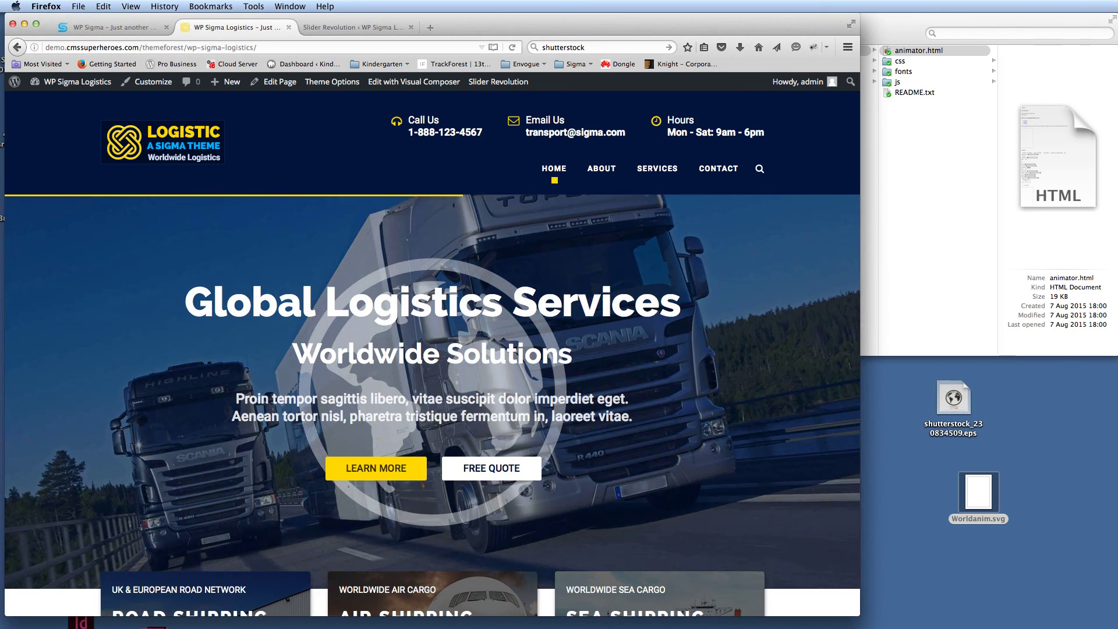
{"action": "left_click", "coordinate": [271, 47]}
{"action": "key", "text": "Return"}
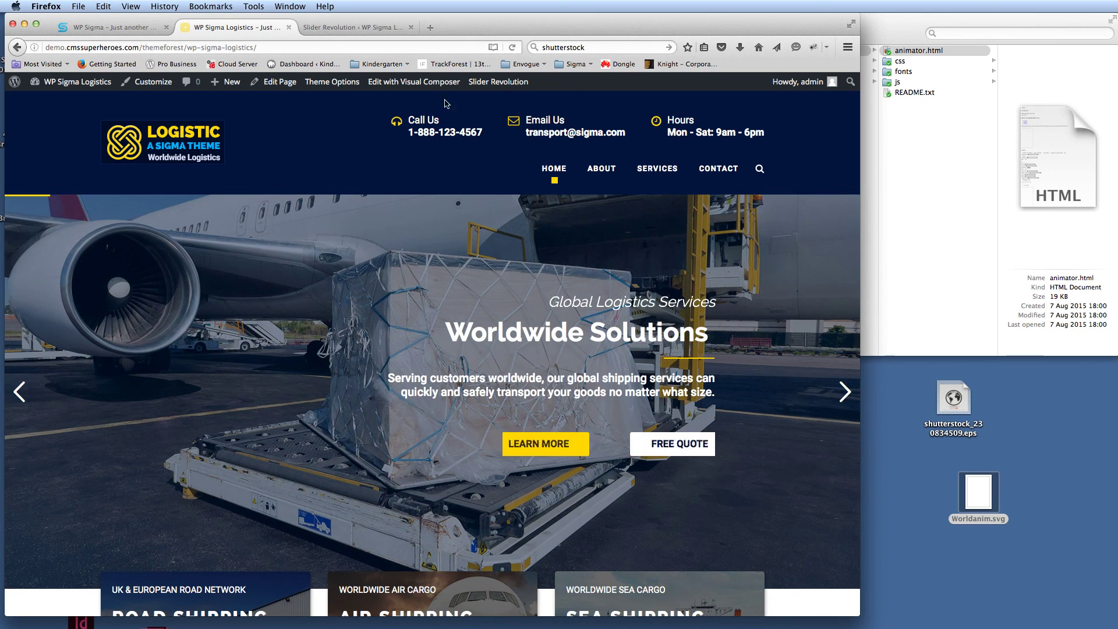
{"action": "left_click", "coordinate": [292, 49]}
{"action": "key", "text": "Return"}
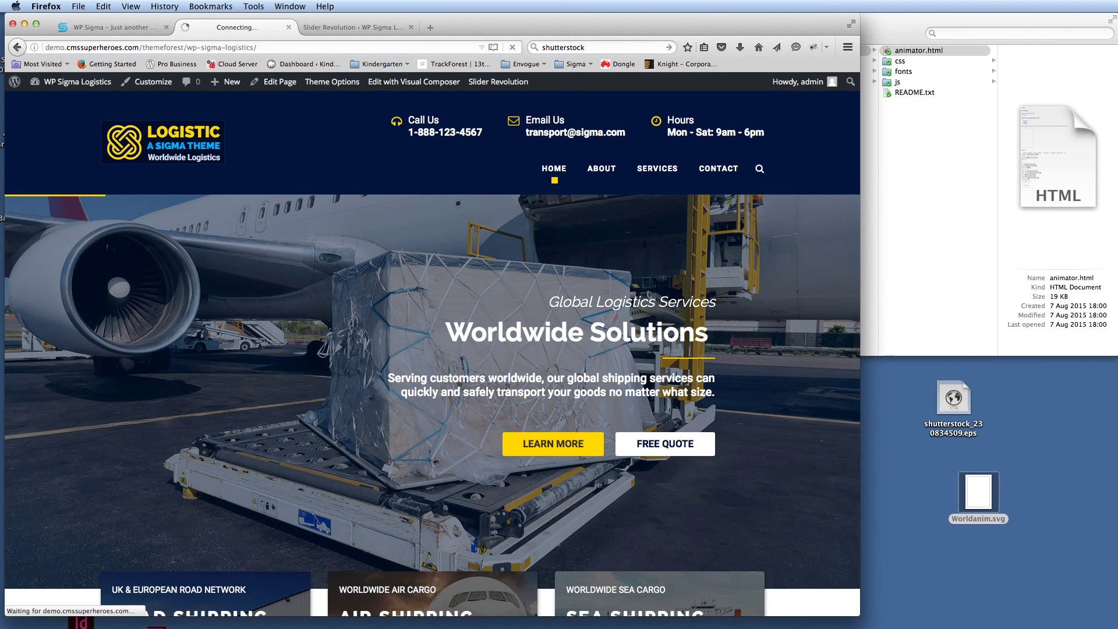